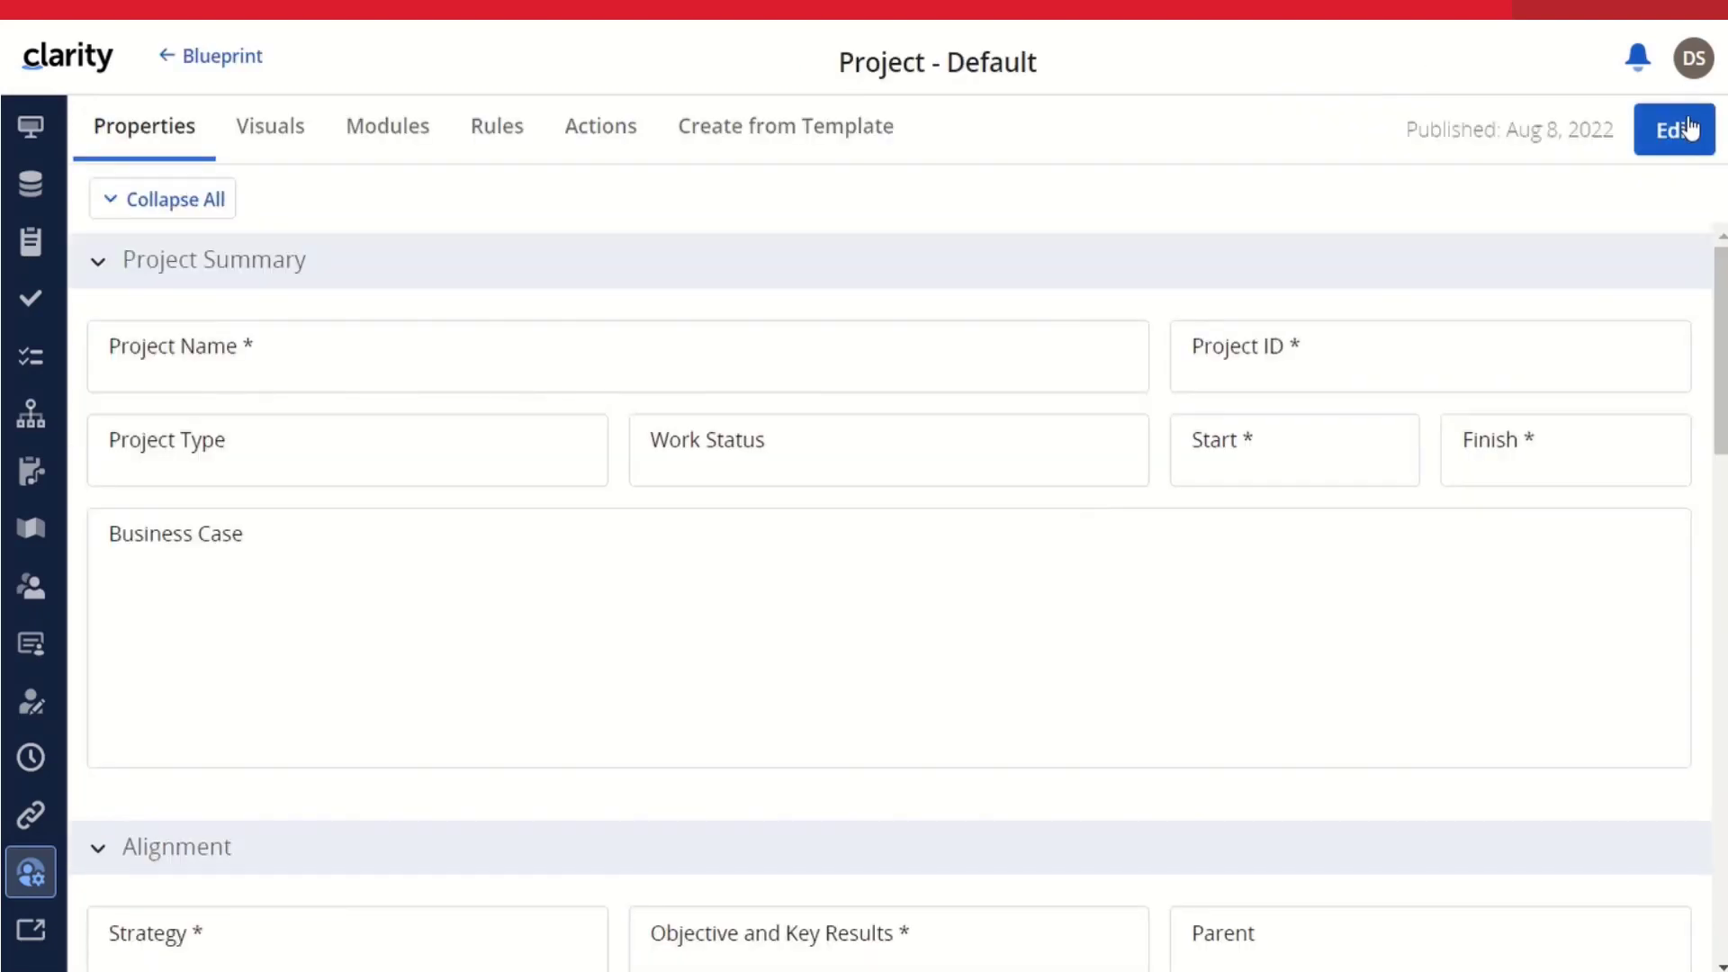
Step: Put the Project - Default blueprint into edit mode and review the Task Charge Code Required rule's conditions and action types
{"action": "left_click", "coordinate": [1685, 128]}
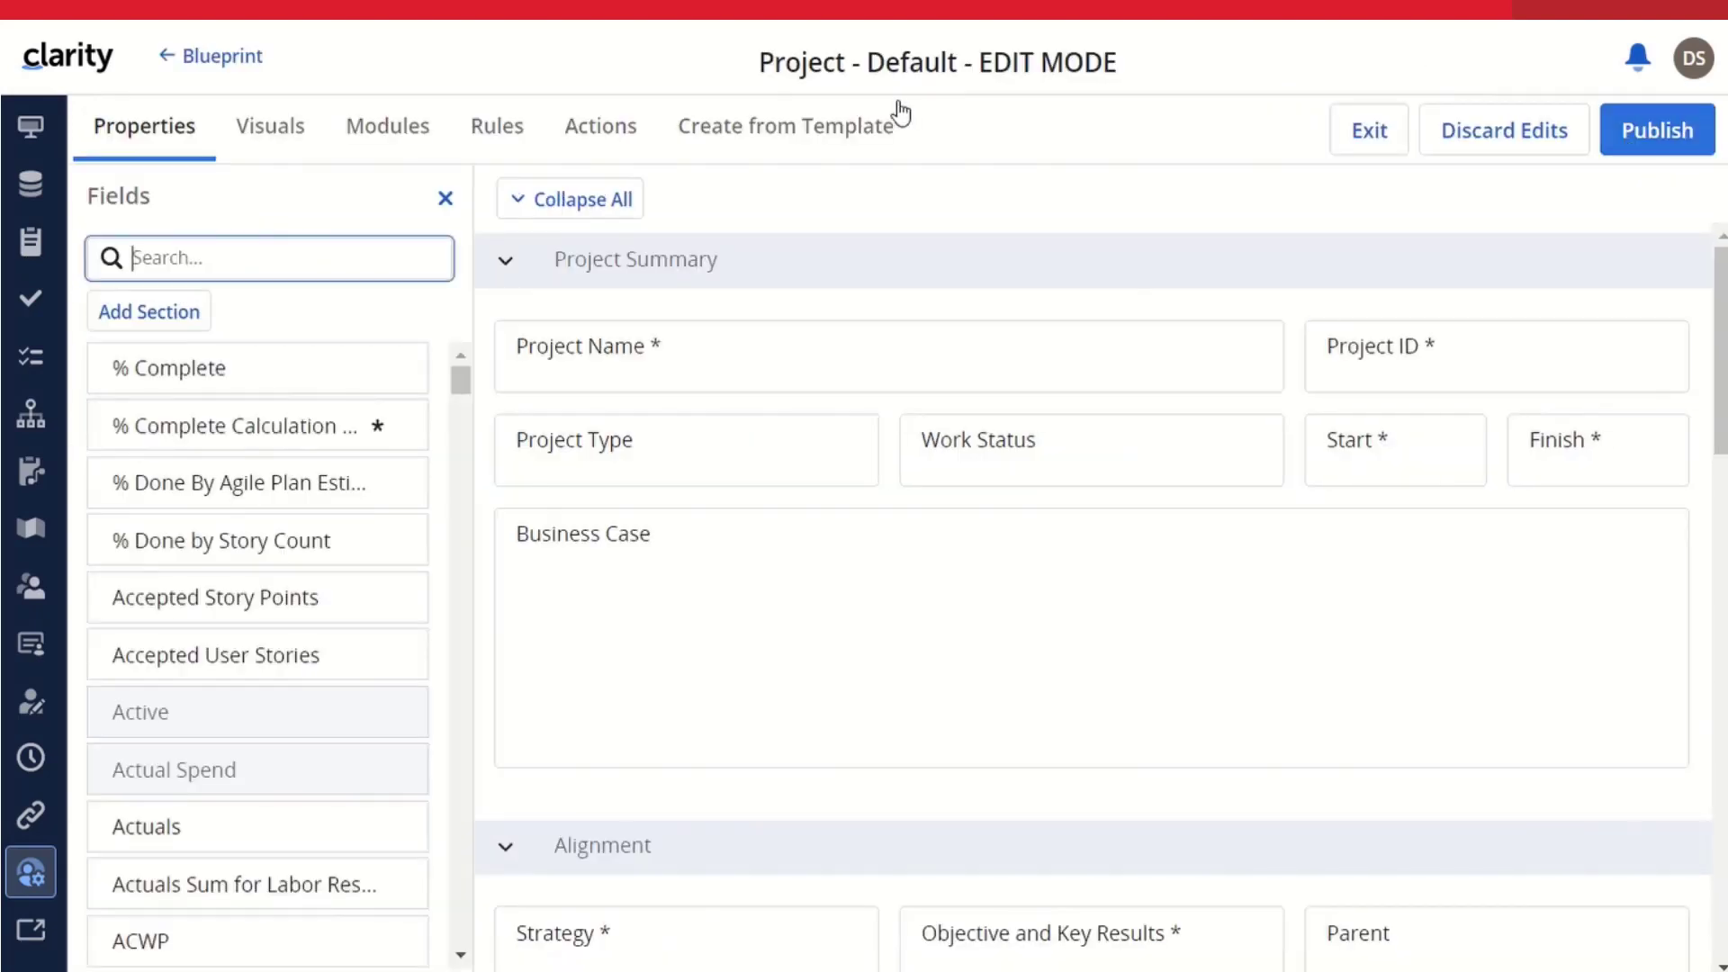
{"action": "left_click", "coordinate": [491, 126]}
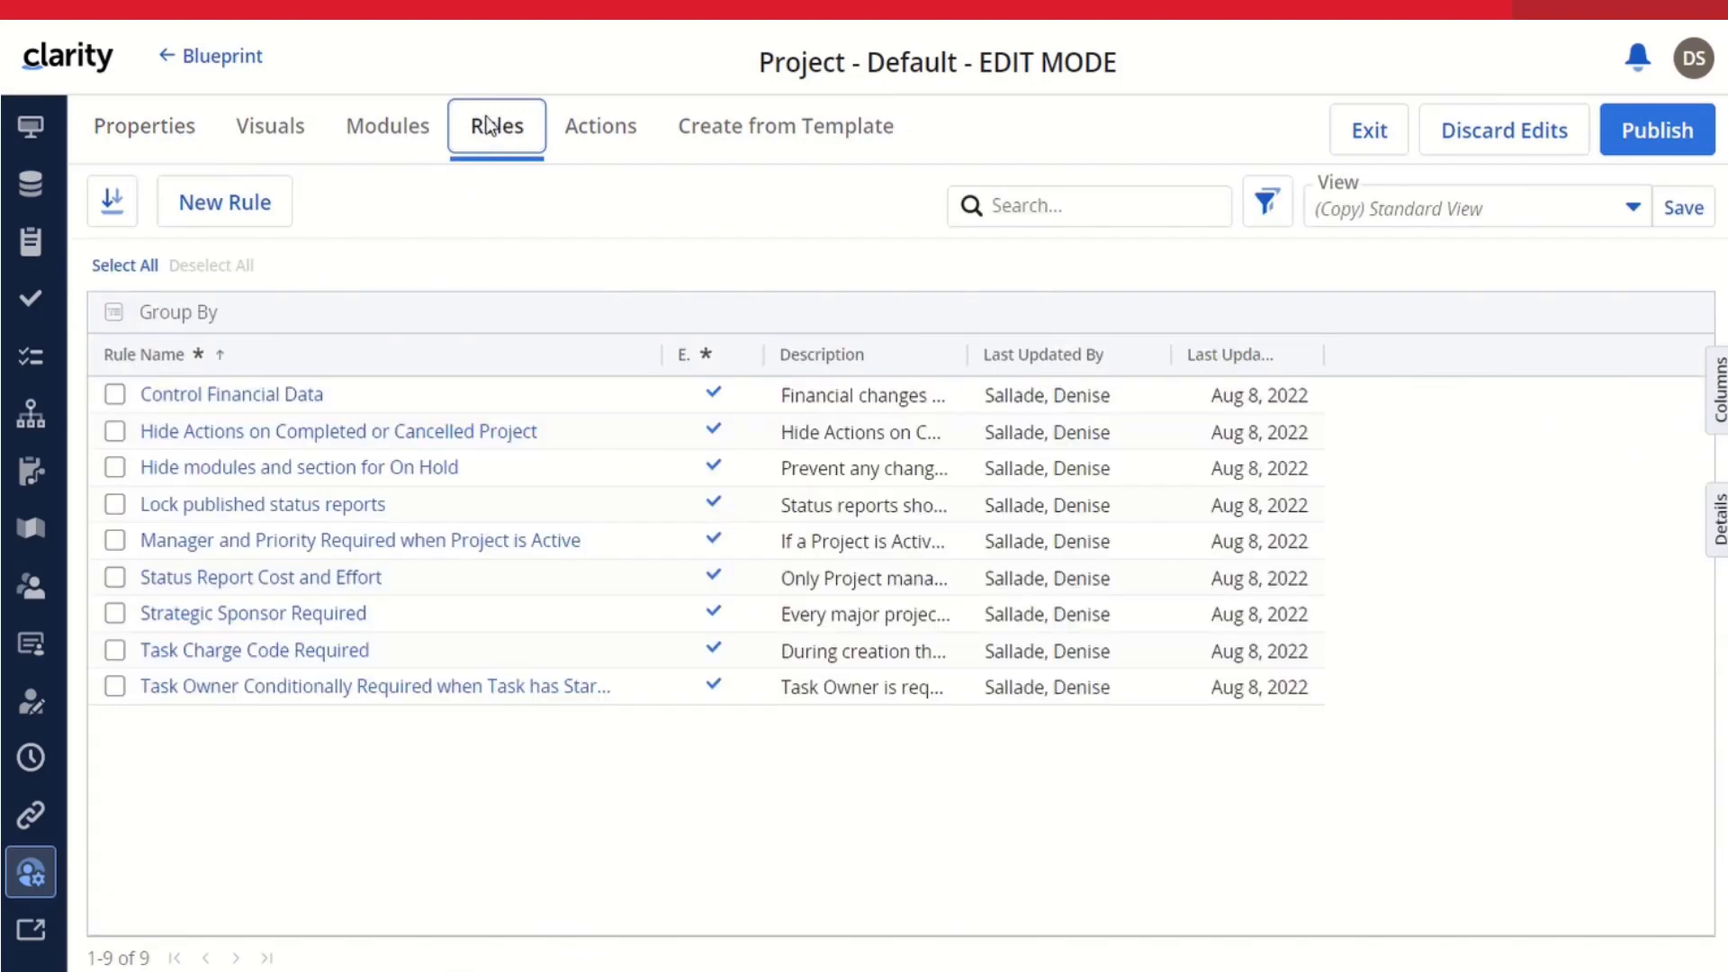
{"action": "left_click", "coordinate": [266, 651]}
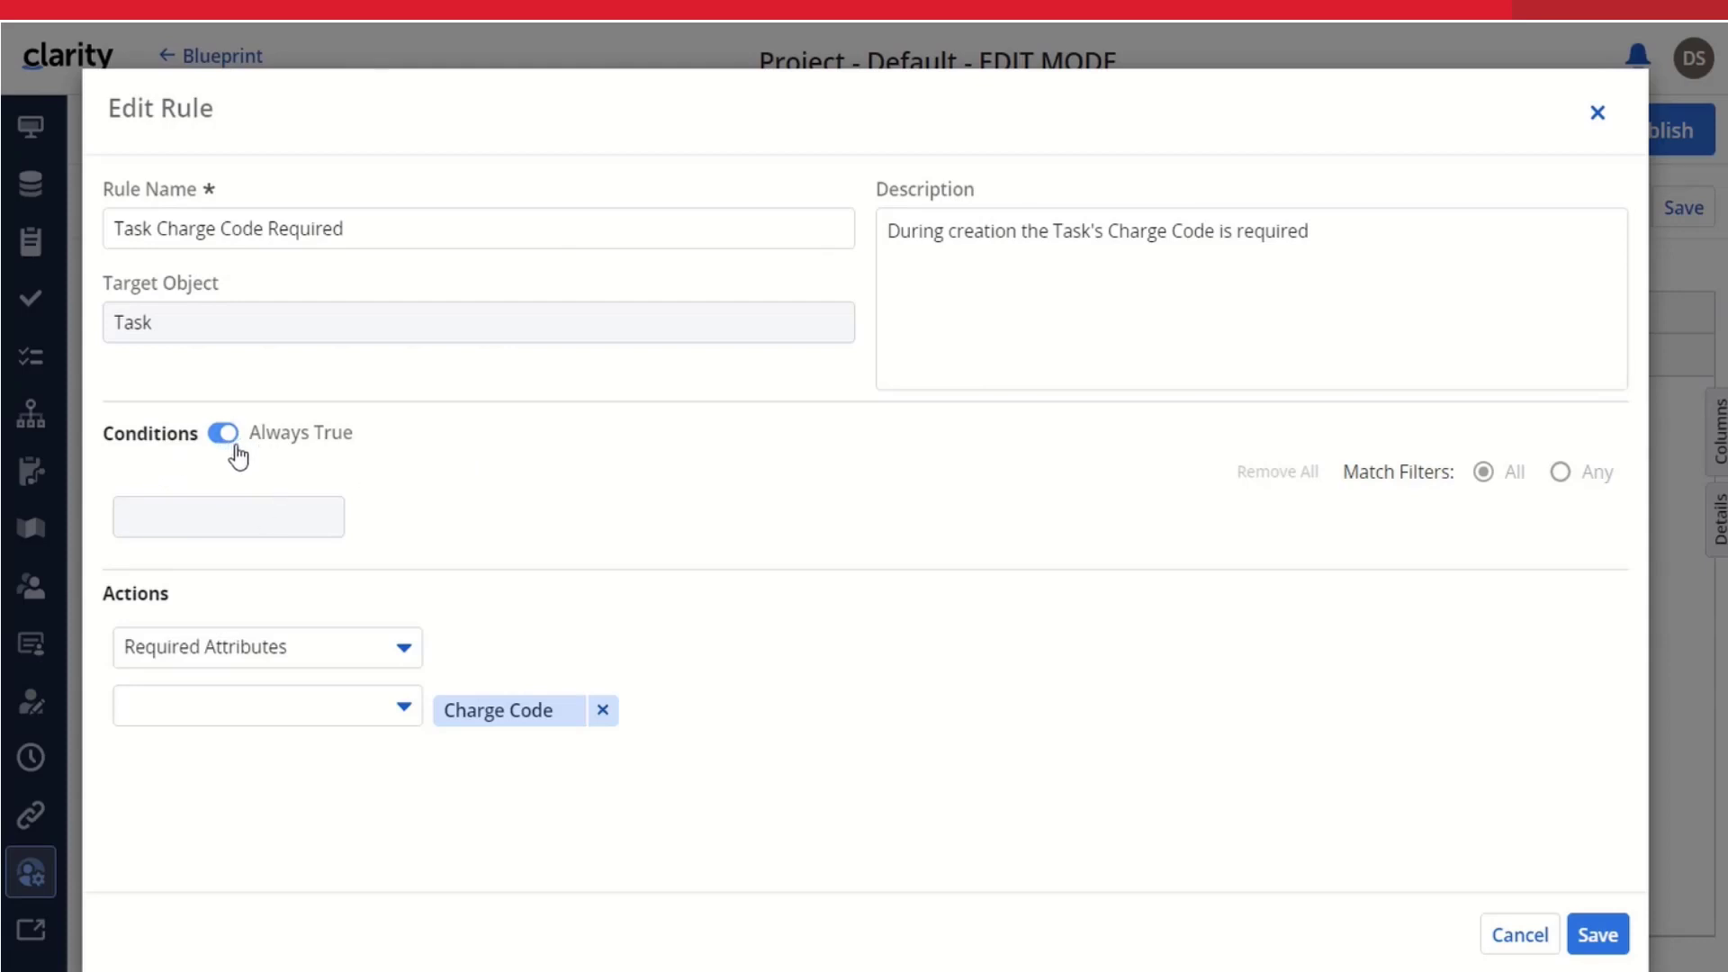
{"action": "left_click", "coordinate": [405, 648]}
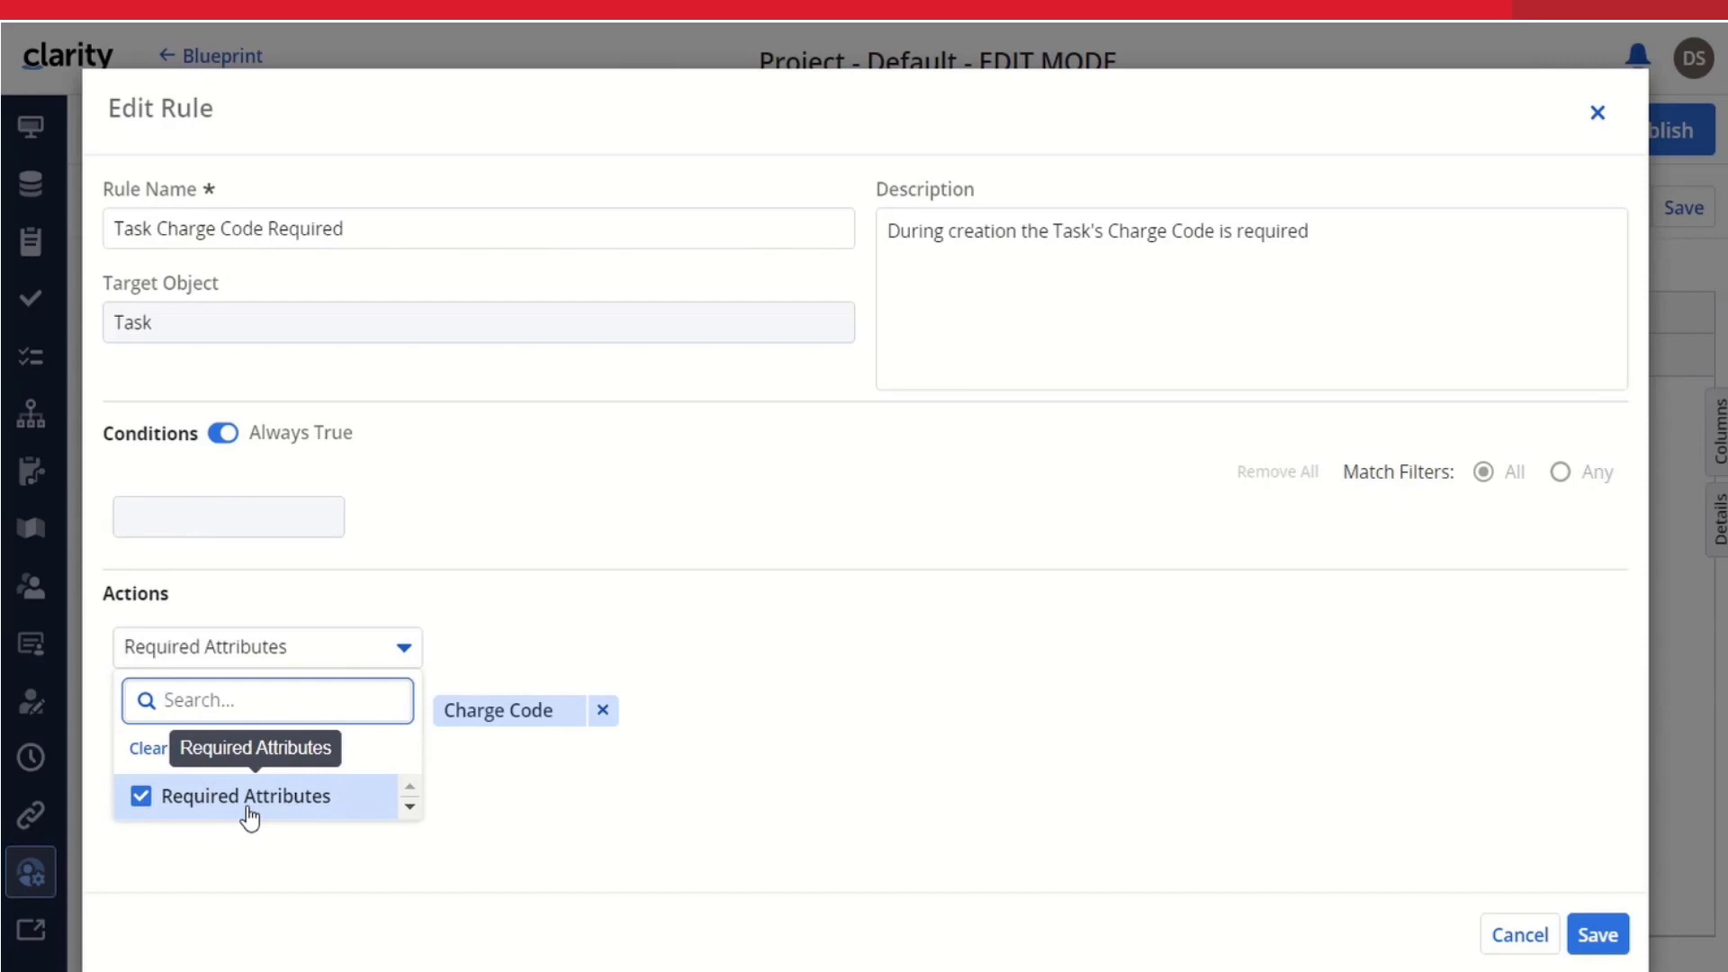
{"action": "left_click", "coordinate": [506, 798]}
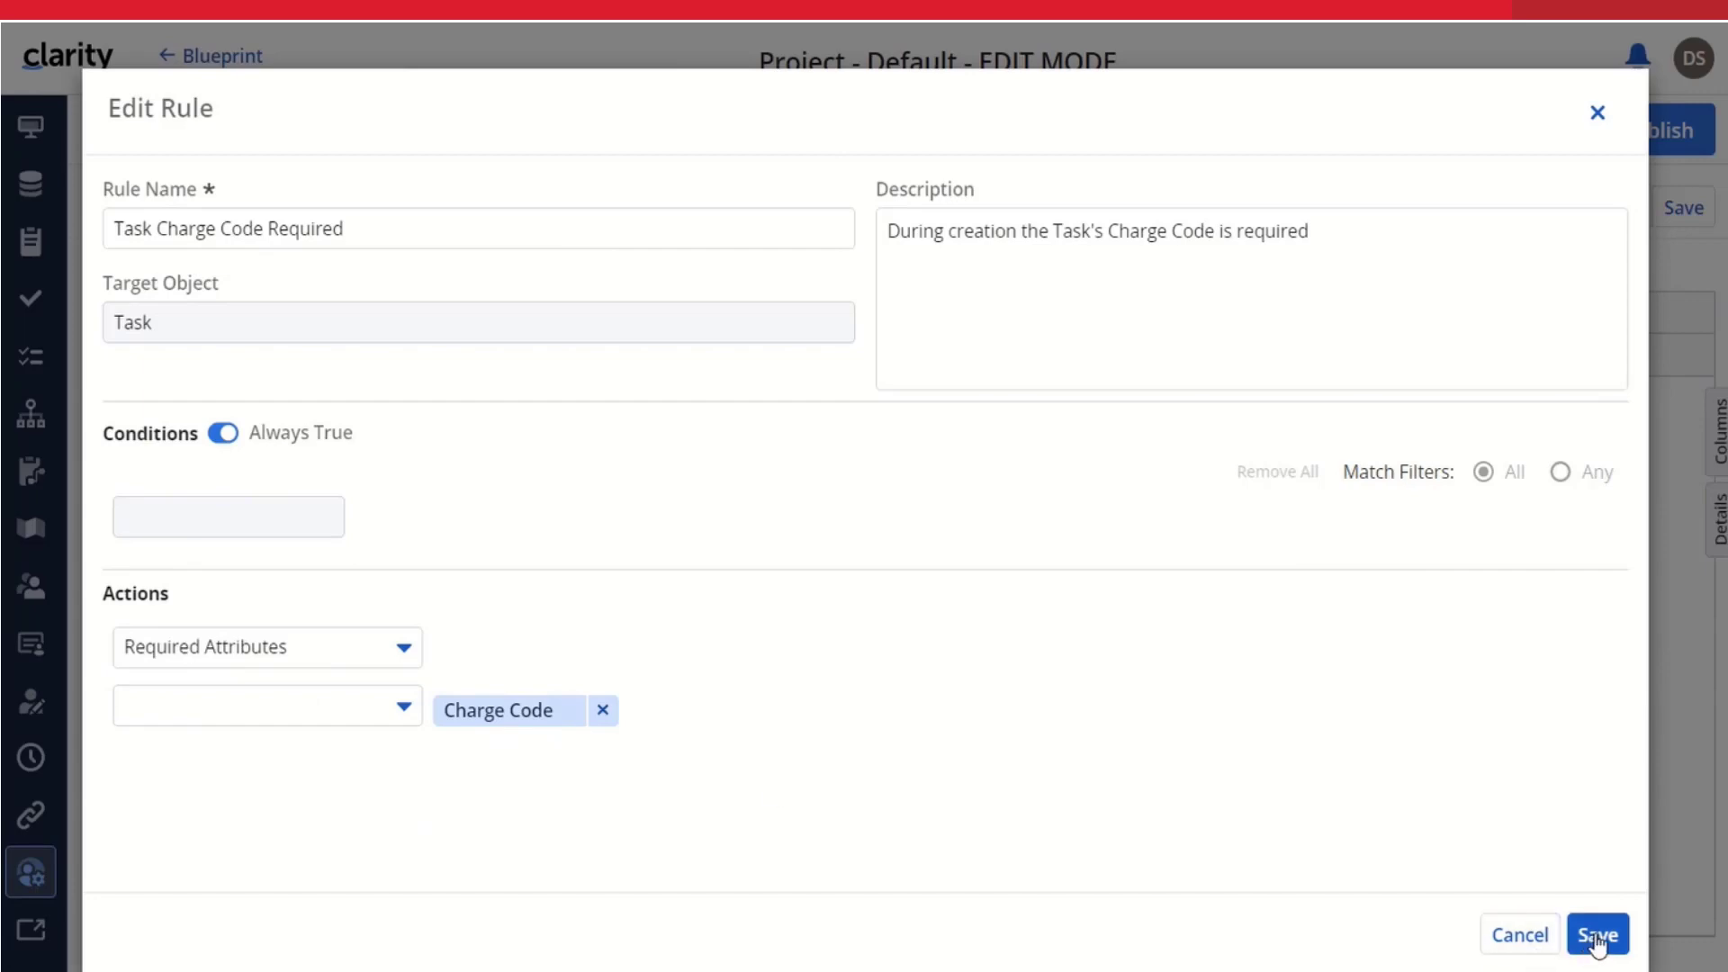
{"action": "left_click", "coordinate": [1521, 936]}
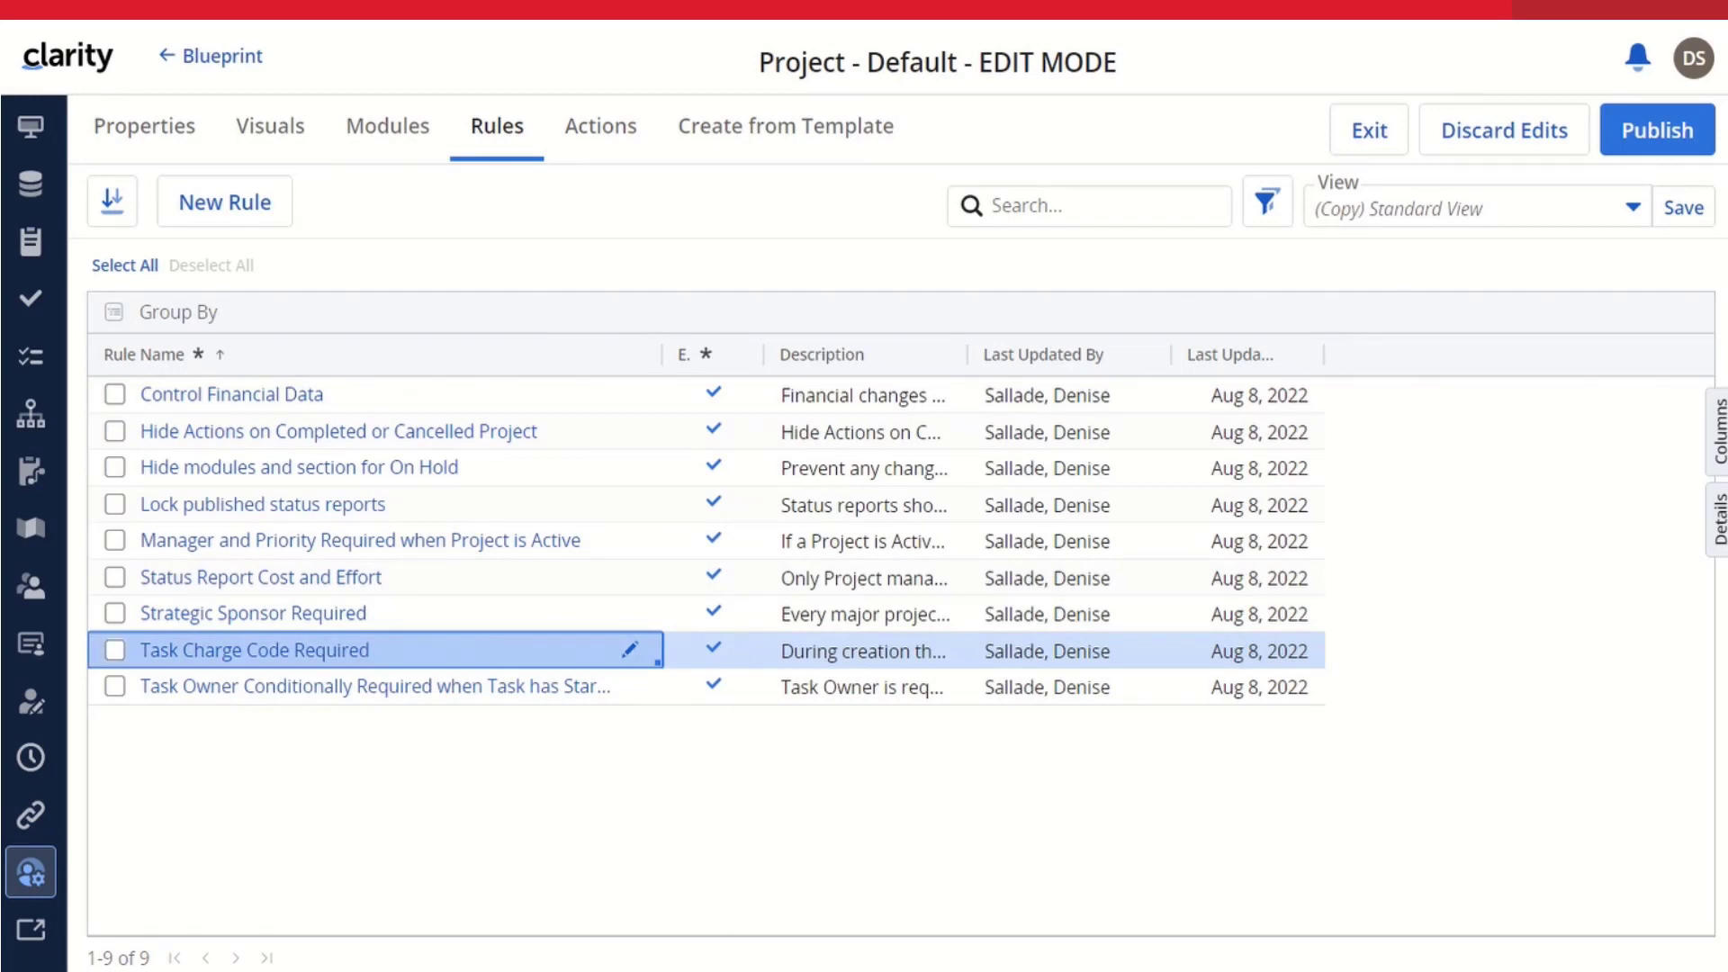
Step: Review the conditions, available condition attributes and action types of the Task Owner Conditionally Required when Task has Started rule
{"action": "left_click", "coordinate": [281, 686]}
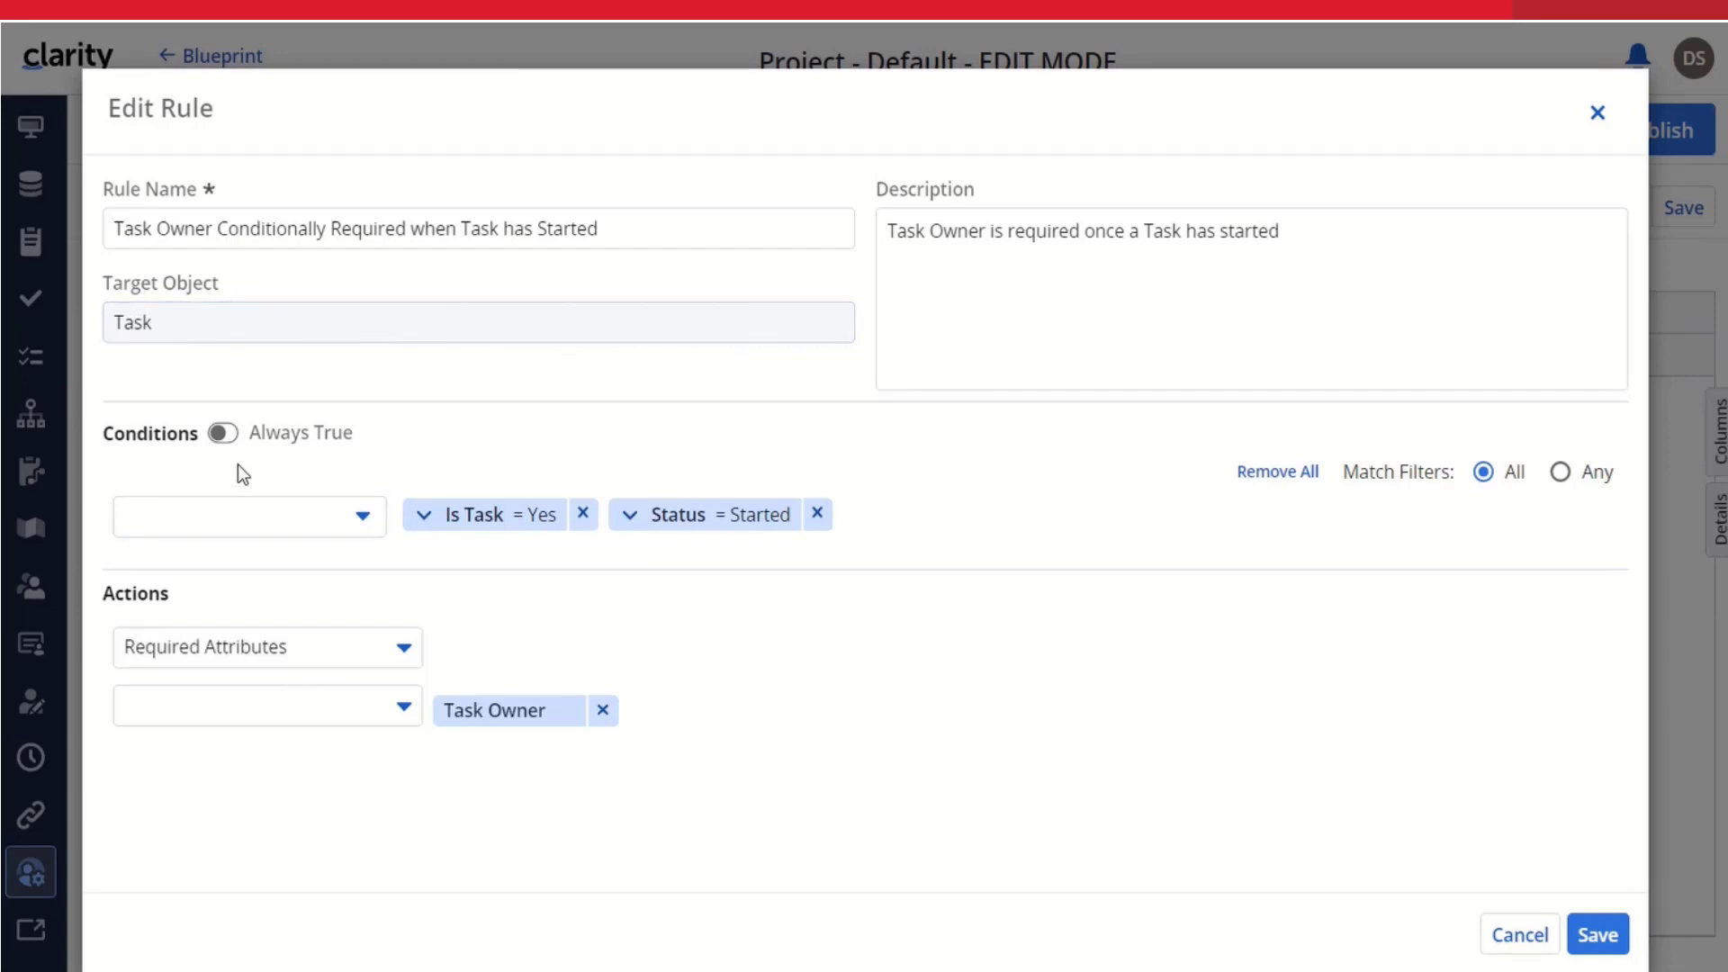
{"action": "left_click", "coordinate": [217, 441]}
{"action": "left_click", "coordinate": [370, 529]}
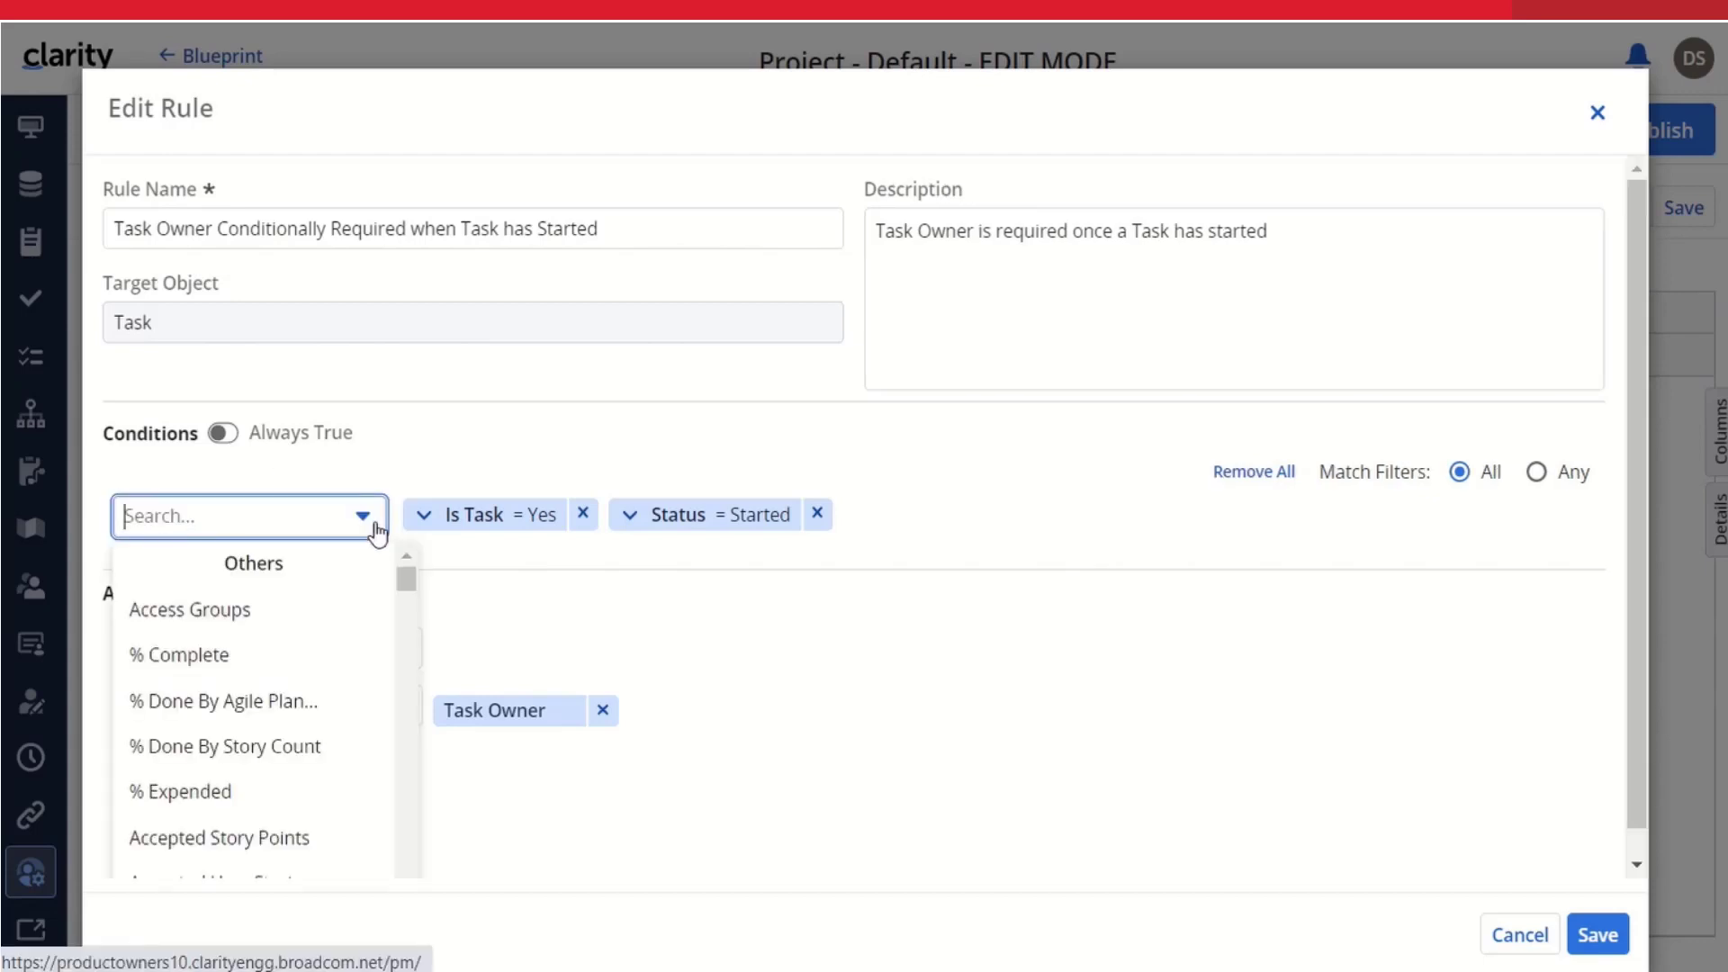
{"action": "left_click", "coordinate": [530, 559]}
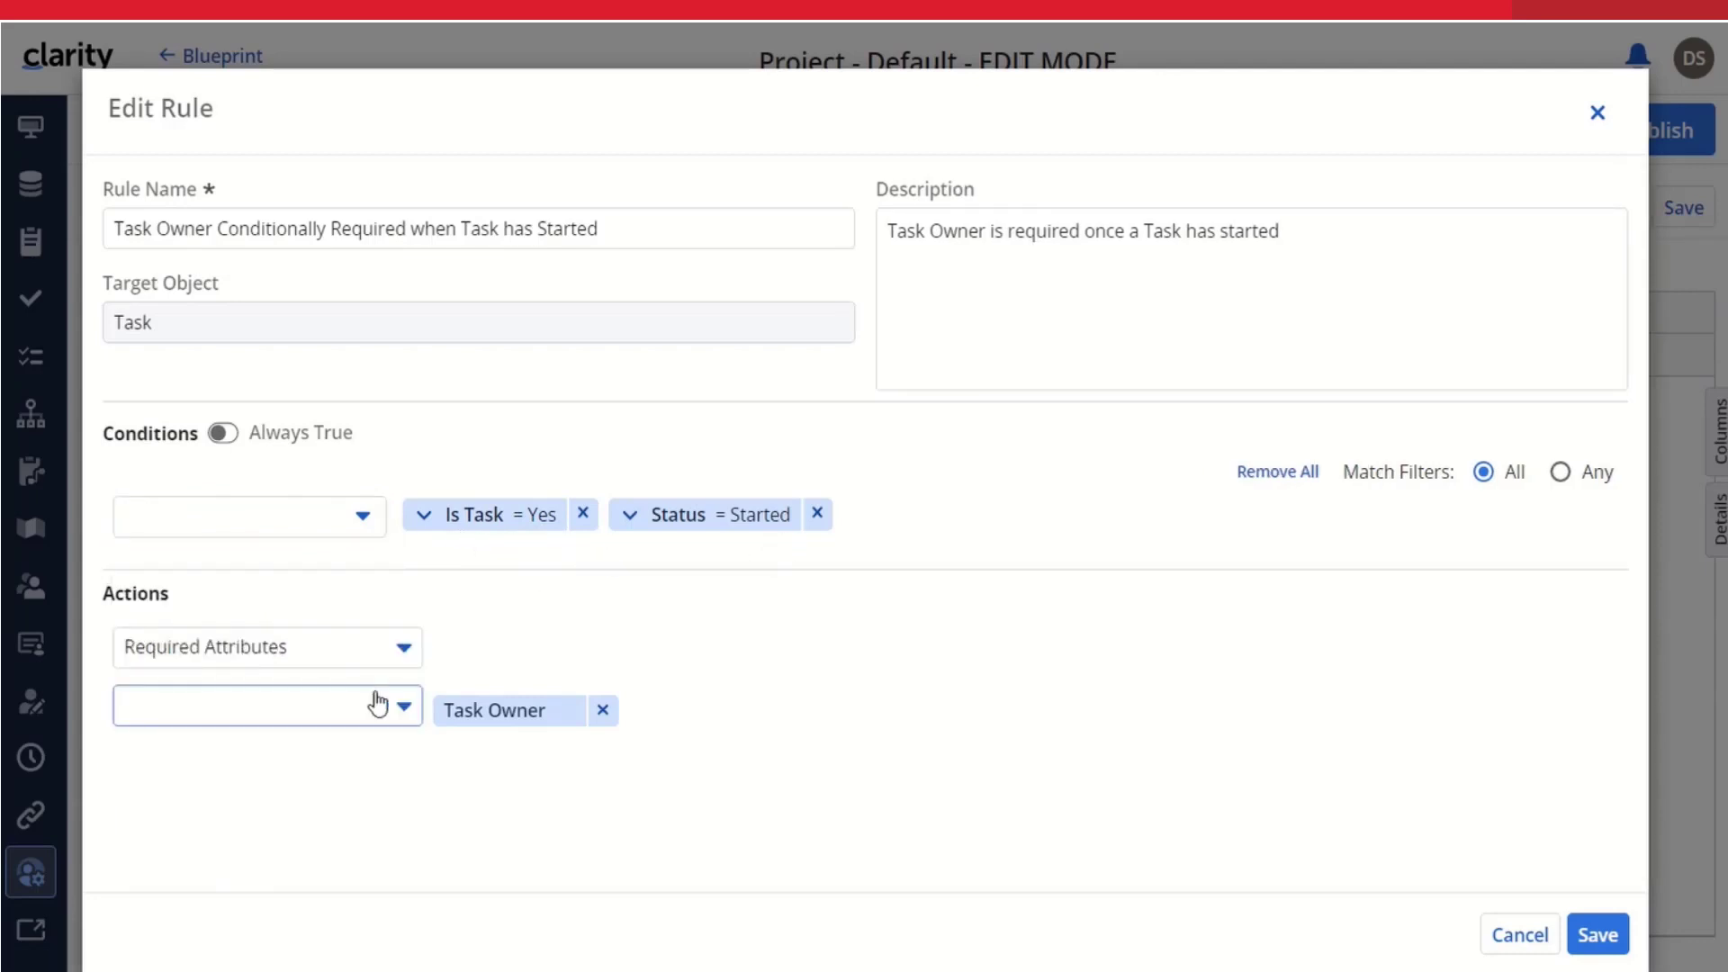
{"action": "left_click", "coordinate": [404, 649]}
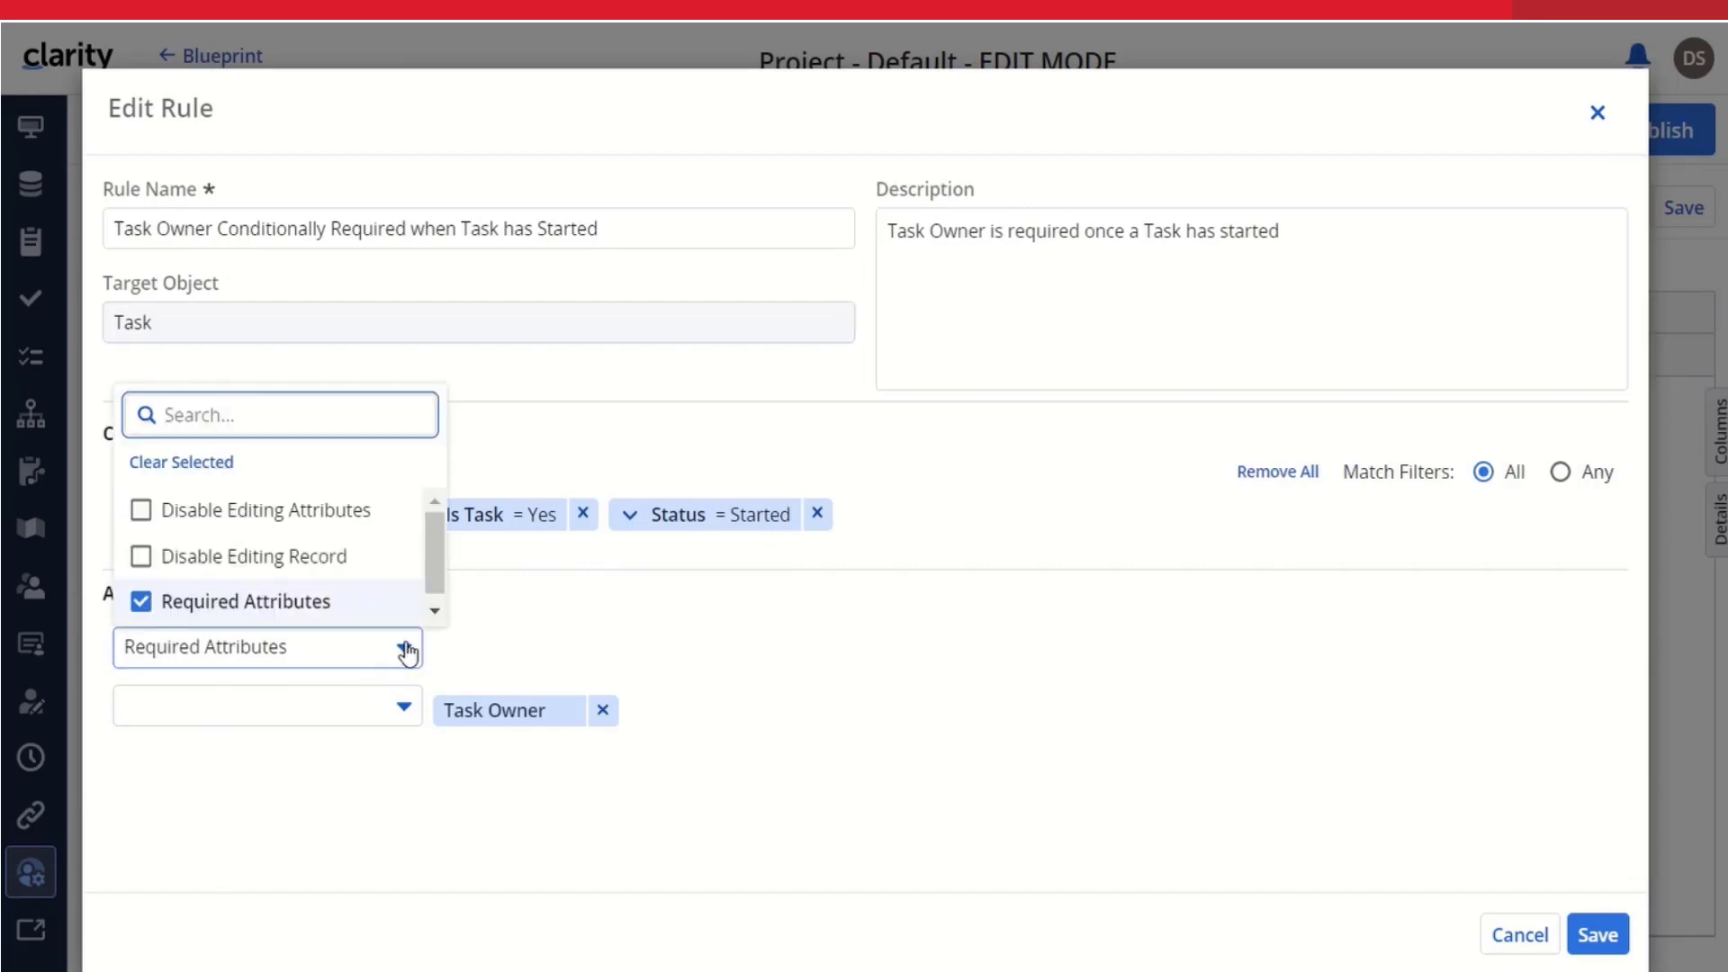
{"action": "left_click", "coordinate": [501, 639]}
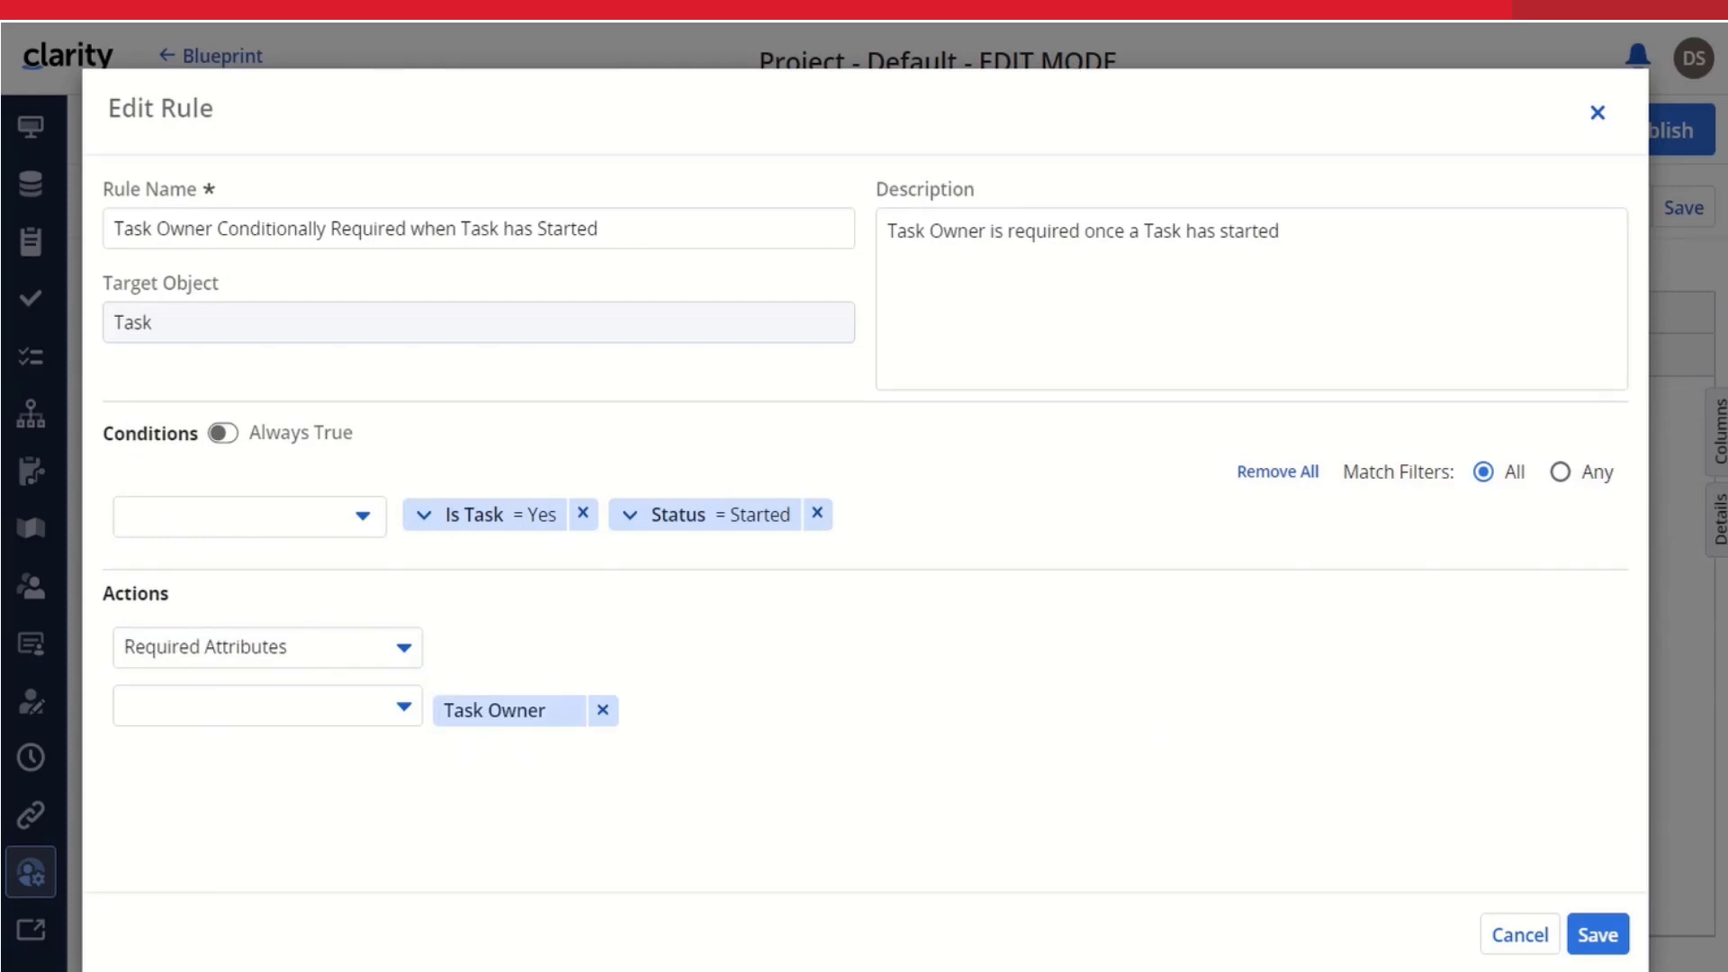
{"action": "key", "text": "Escape"}
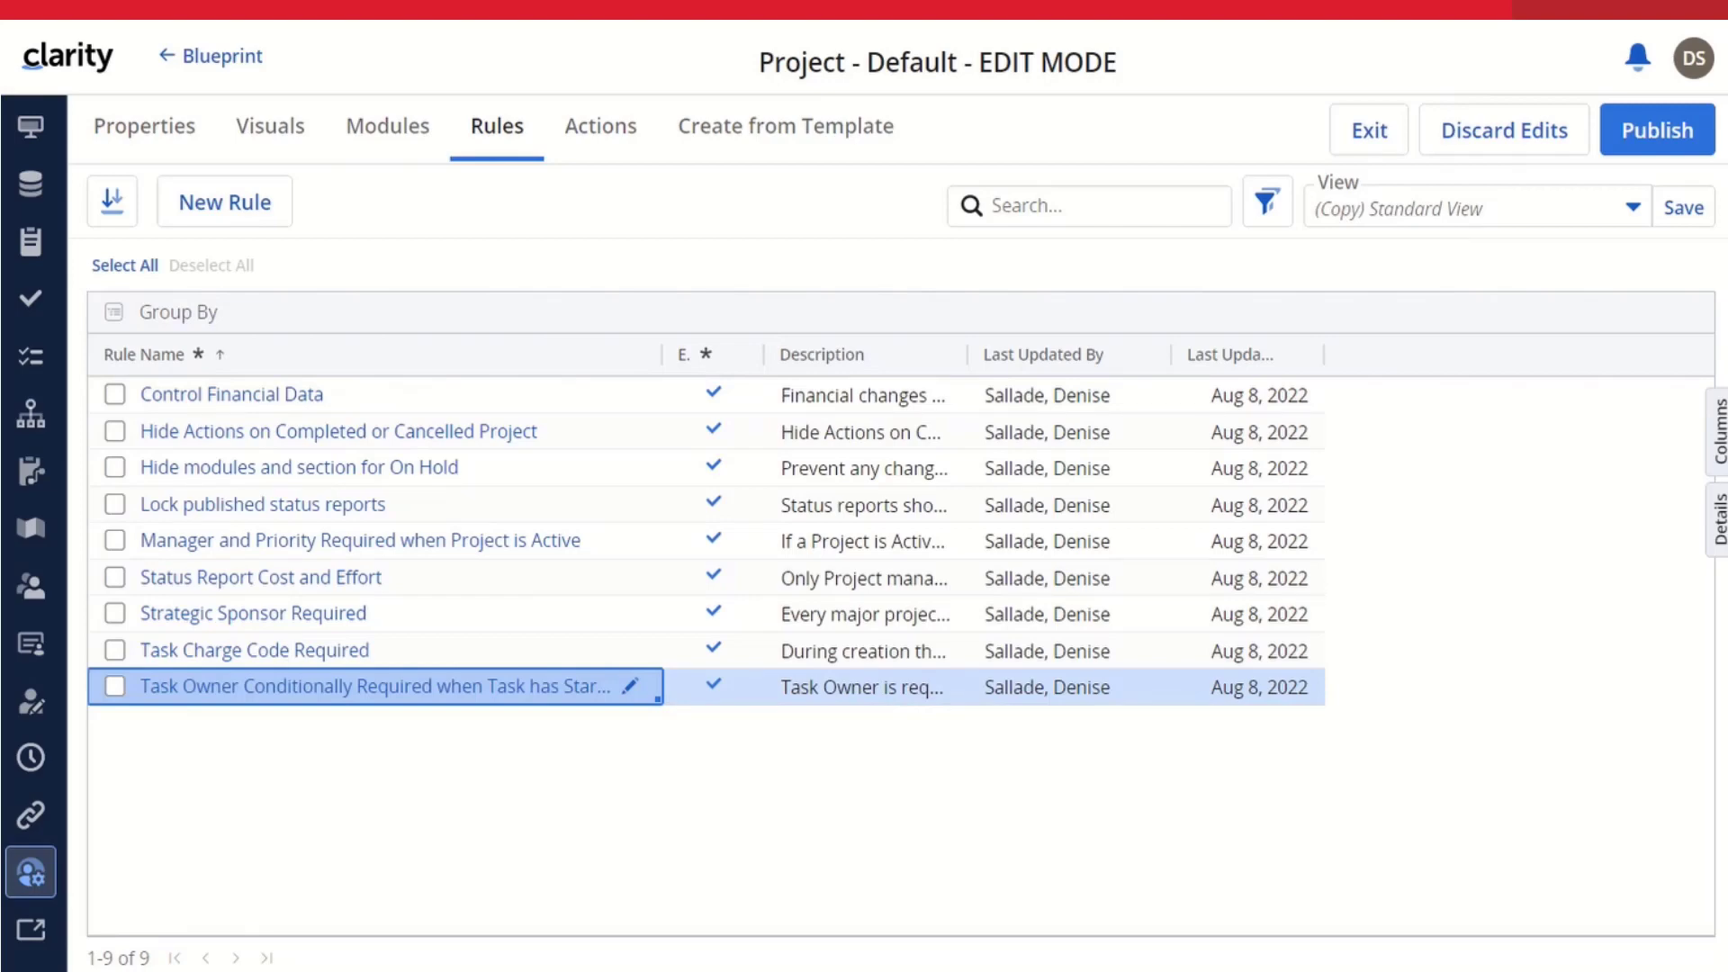
Step: Enable the create dialog for the blueprint's Tasks module
{"action": "left_click", "coordinate": [384, 130]}
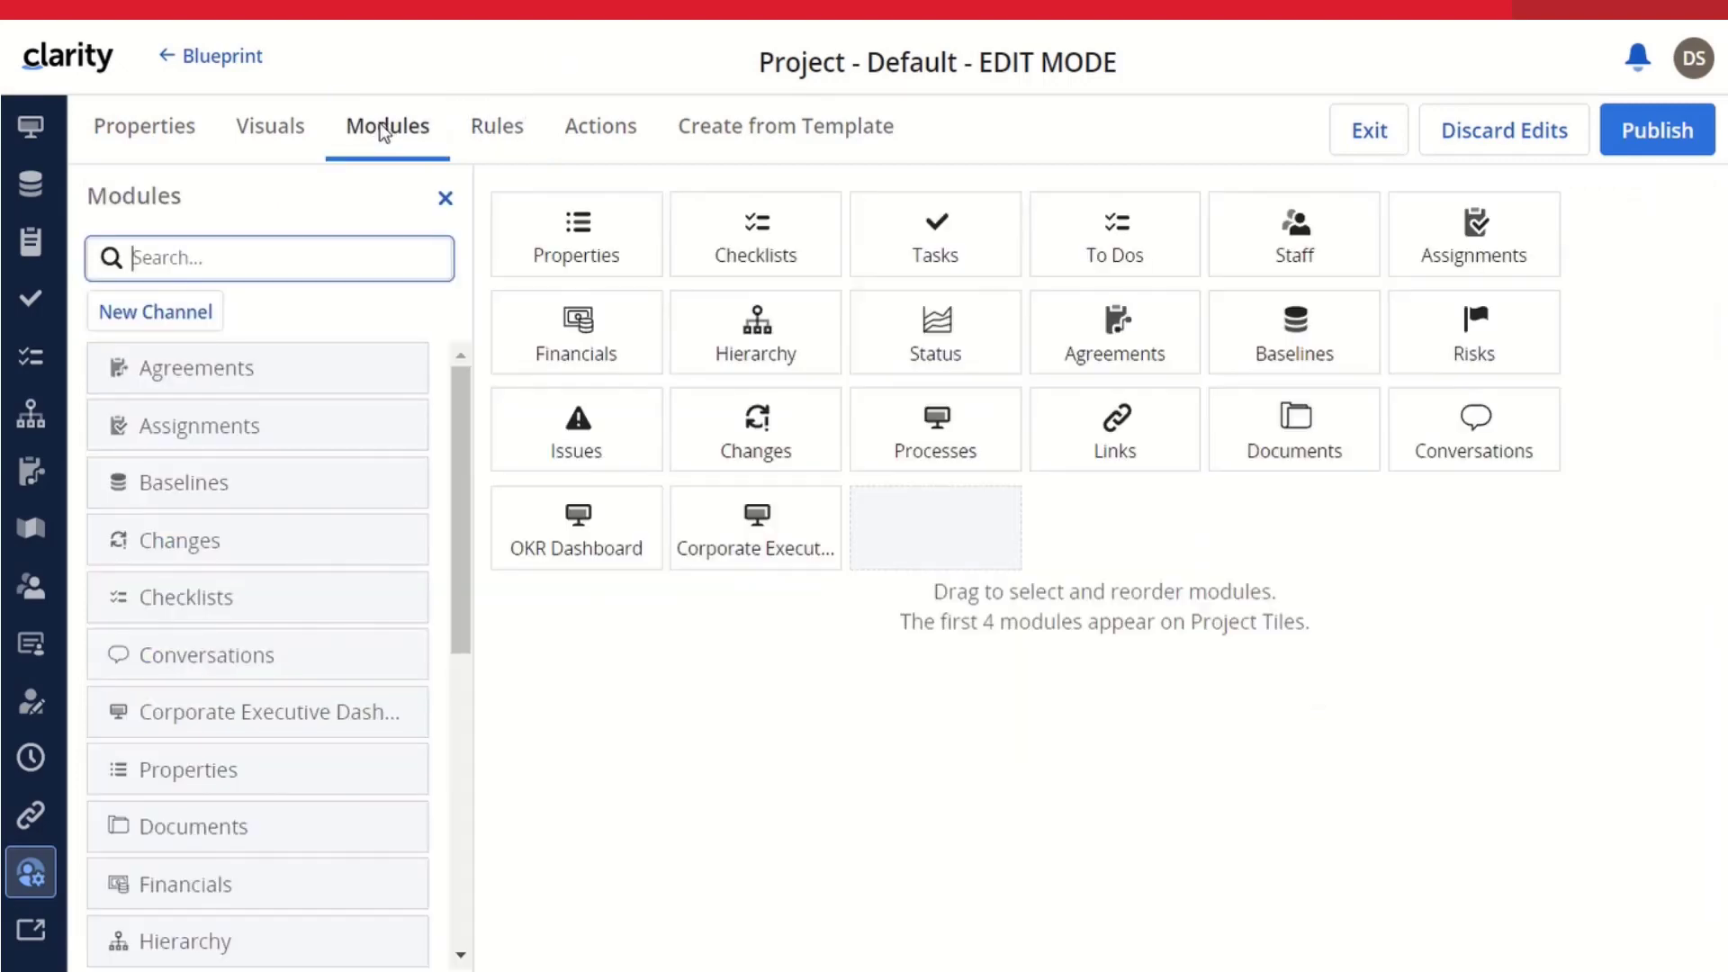
{"action": "left_click", "coordinate": [948, 238]}
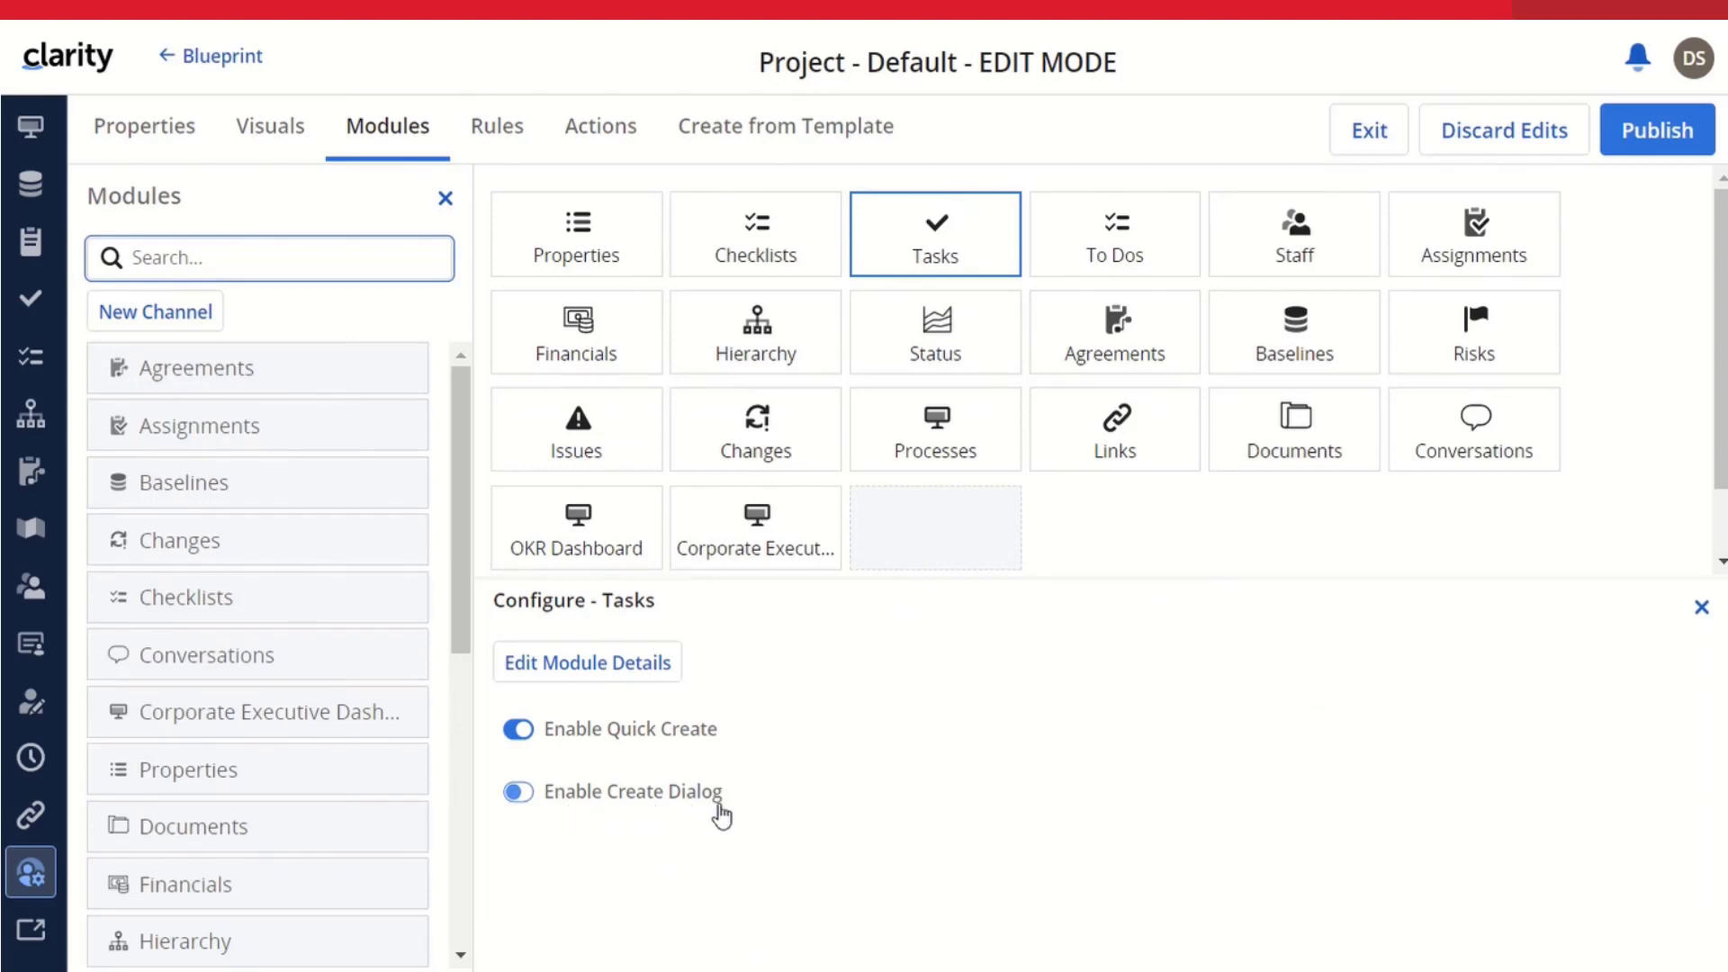
{"action": "left_click", "coordinate": [526, 795]}
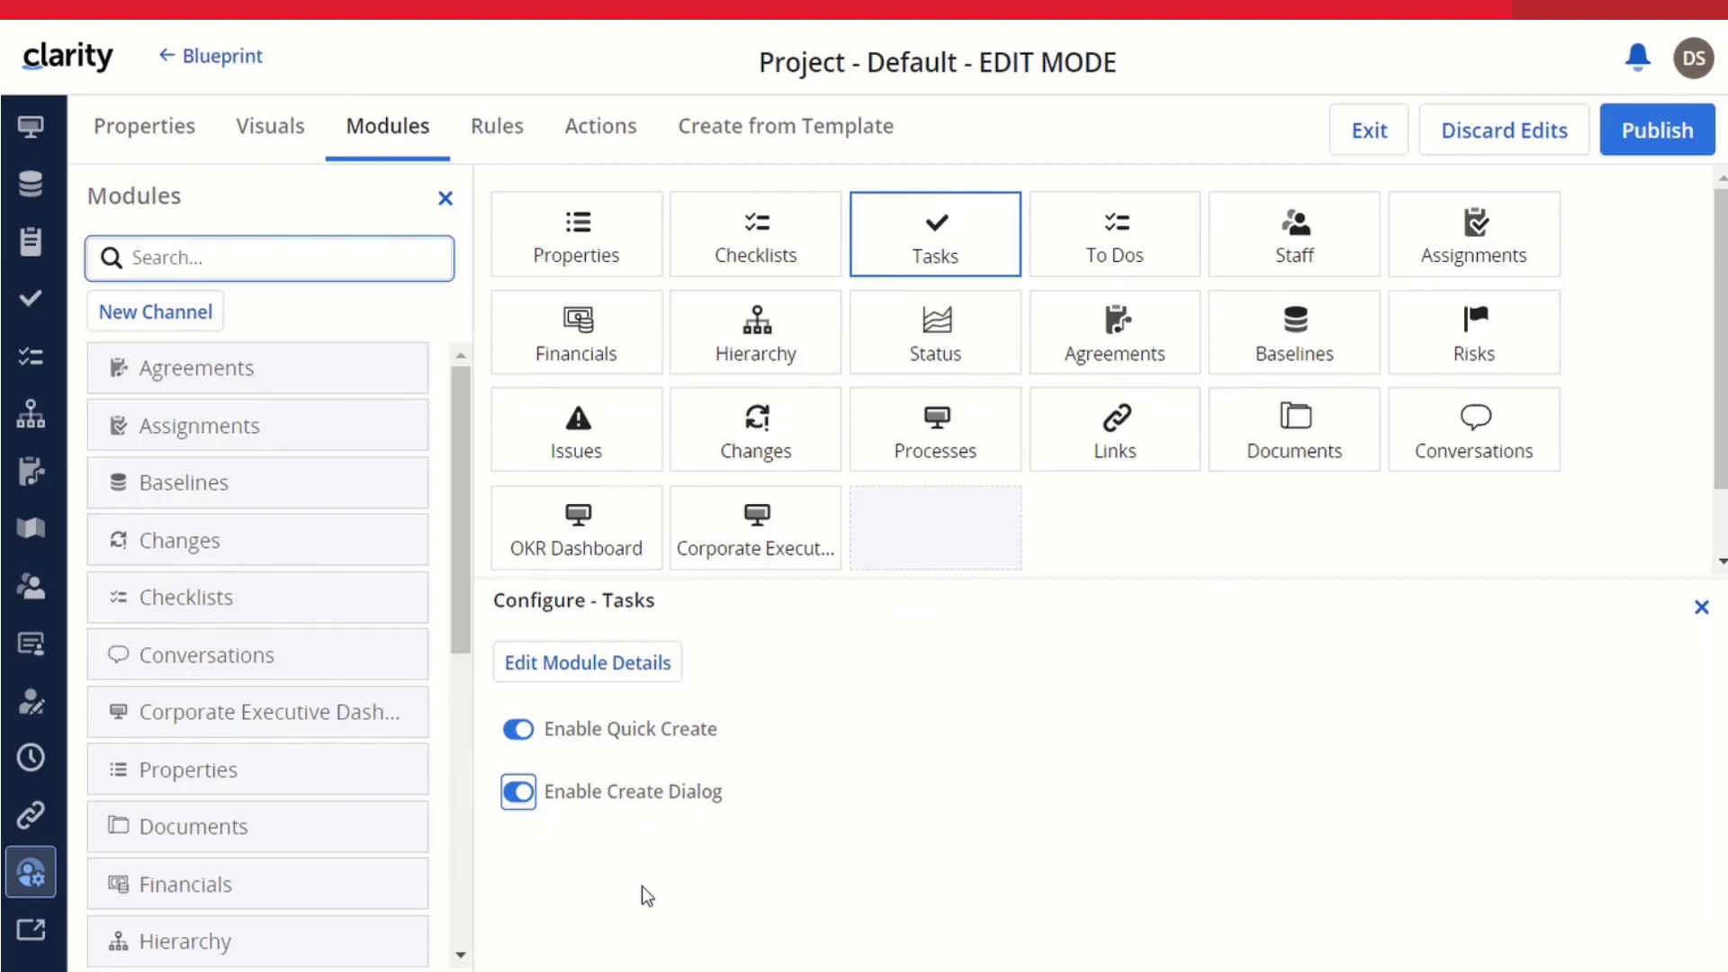
Step: Add the Status field beside Finish in the New Task layout, widen it to fill the row, and publish the blueprint
{"action": "left_click", "coordinate": [605, 666]}
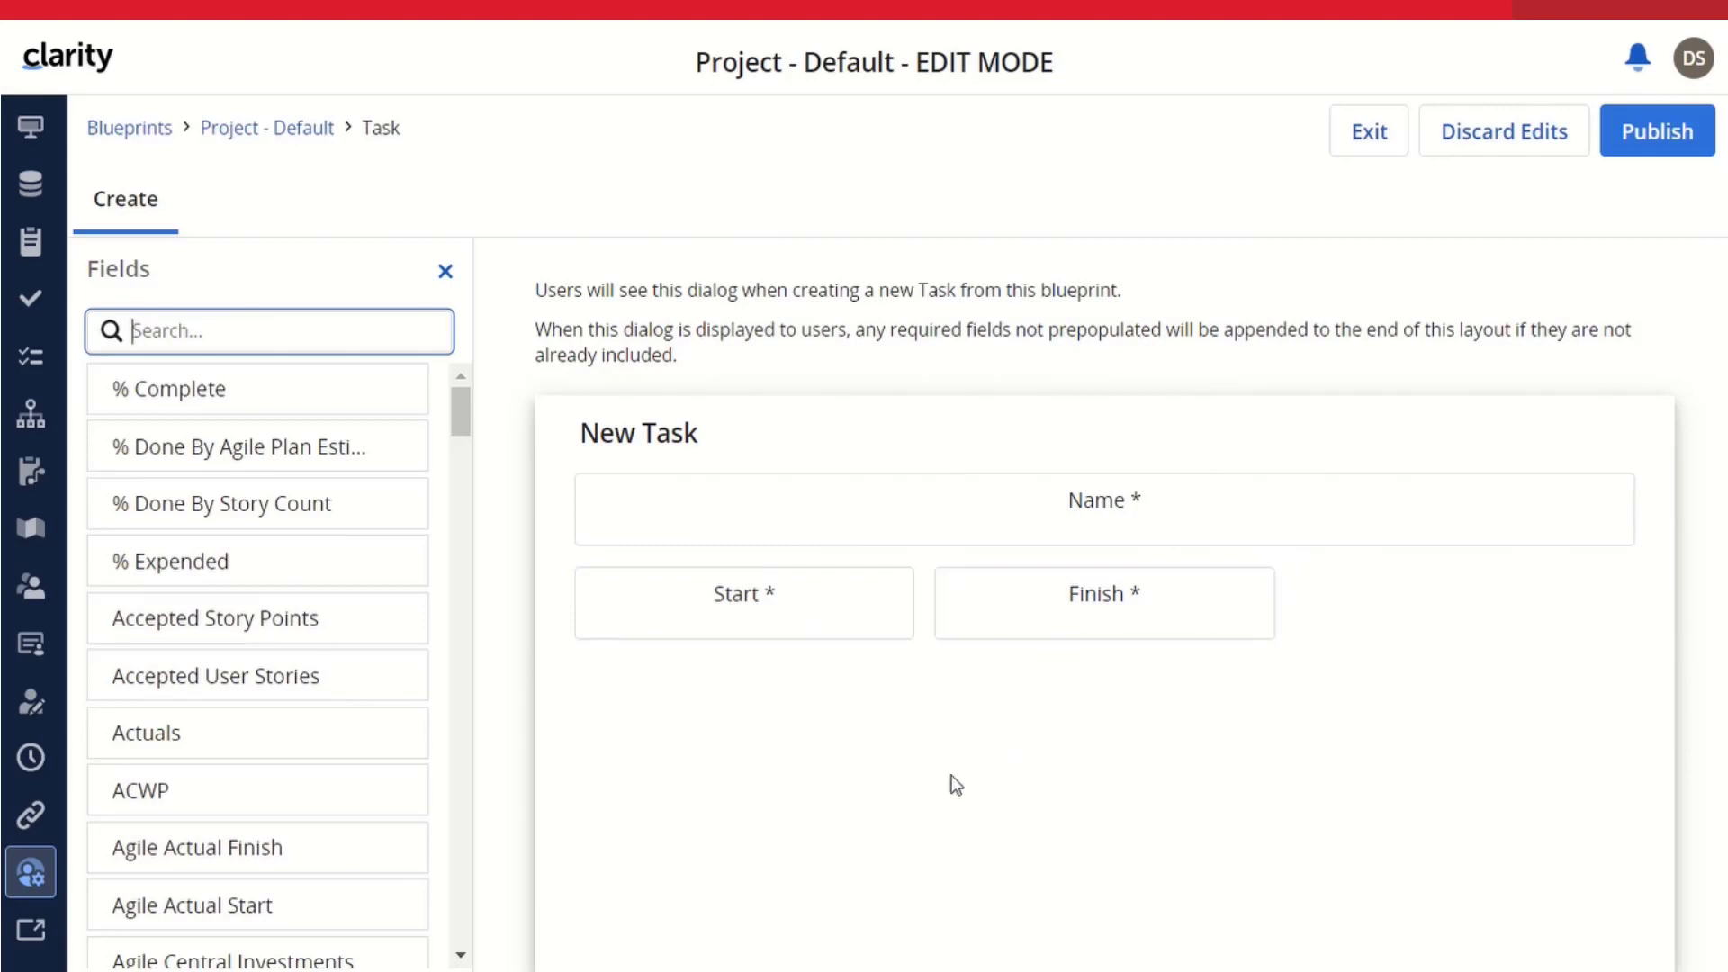
{"action": "left_click_drag", "start_coordinate": [464, 411], "coordinate": [446, 889]}
{"action": "left_click_drag", "start_coordinate": [266, 693], "coordinate": [1354, 600]}
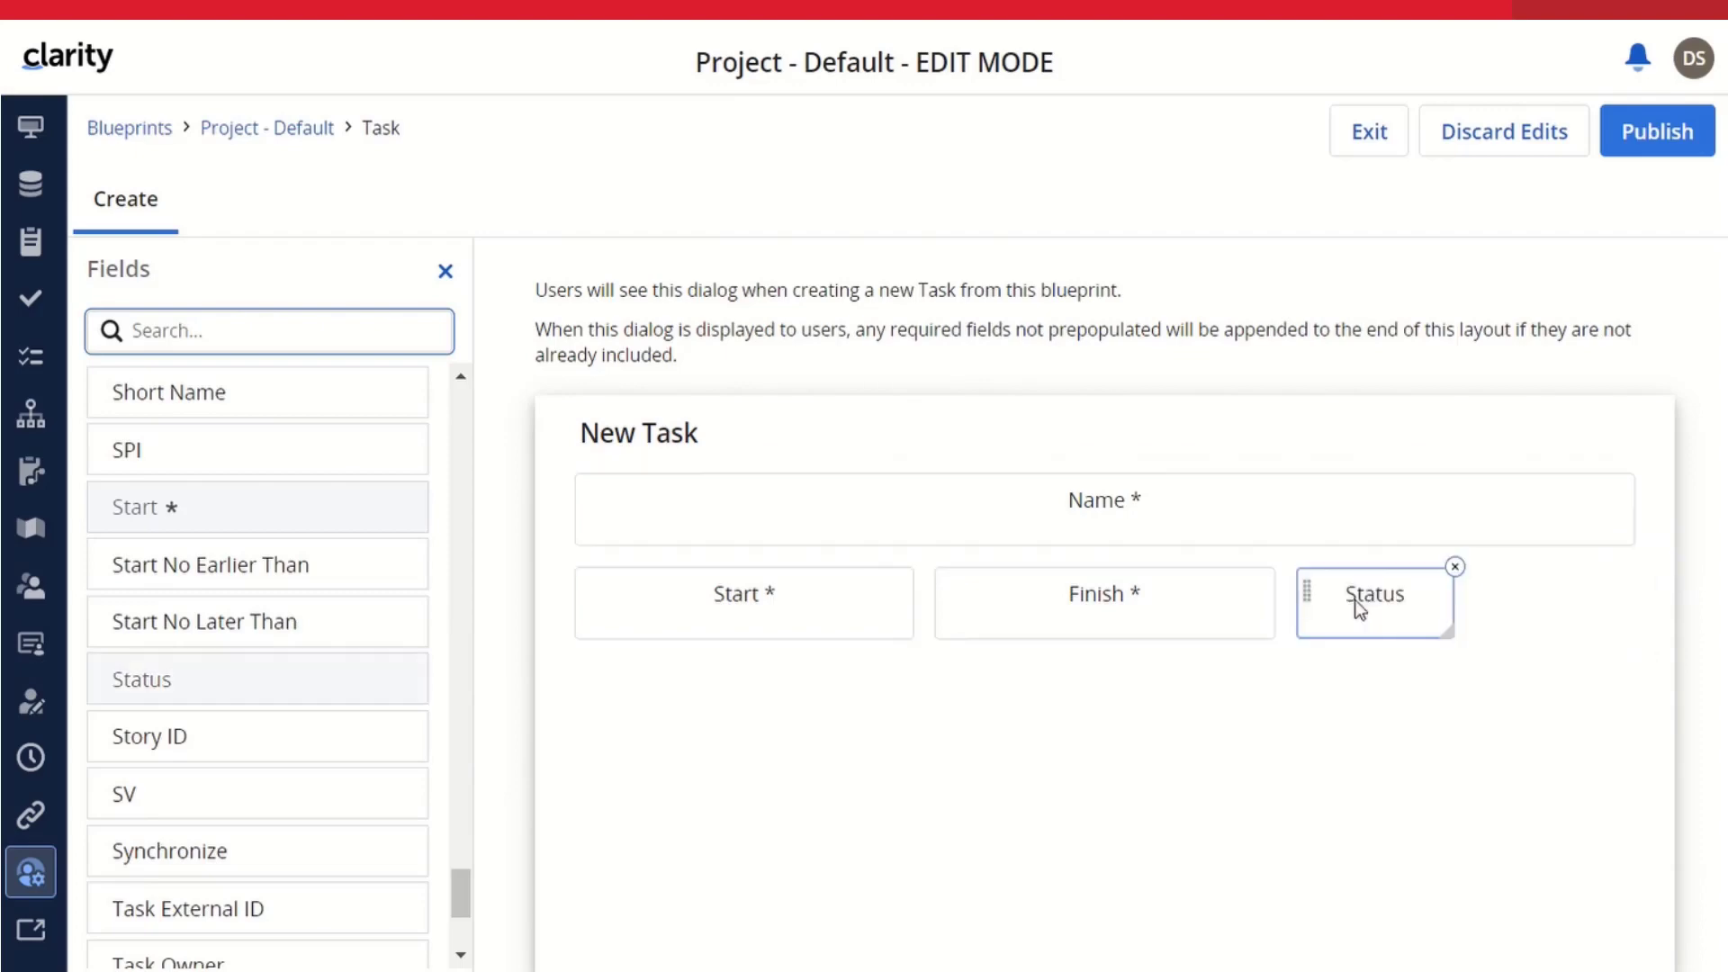
{"action": "left_click_drag", "start_coordinate": [1448, 636], "coordinate": [1629, 644]}
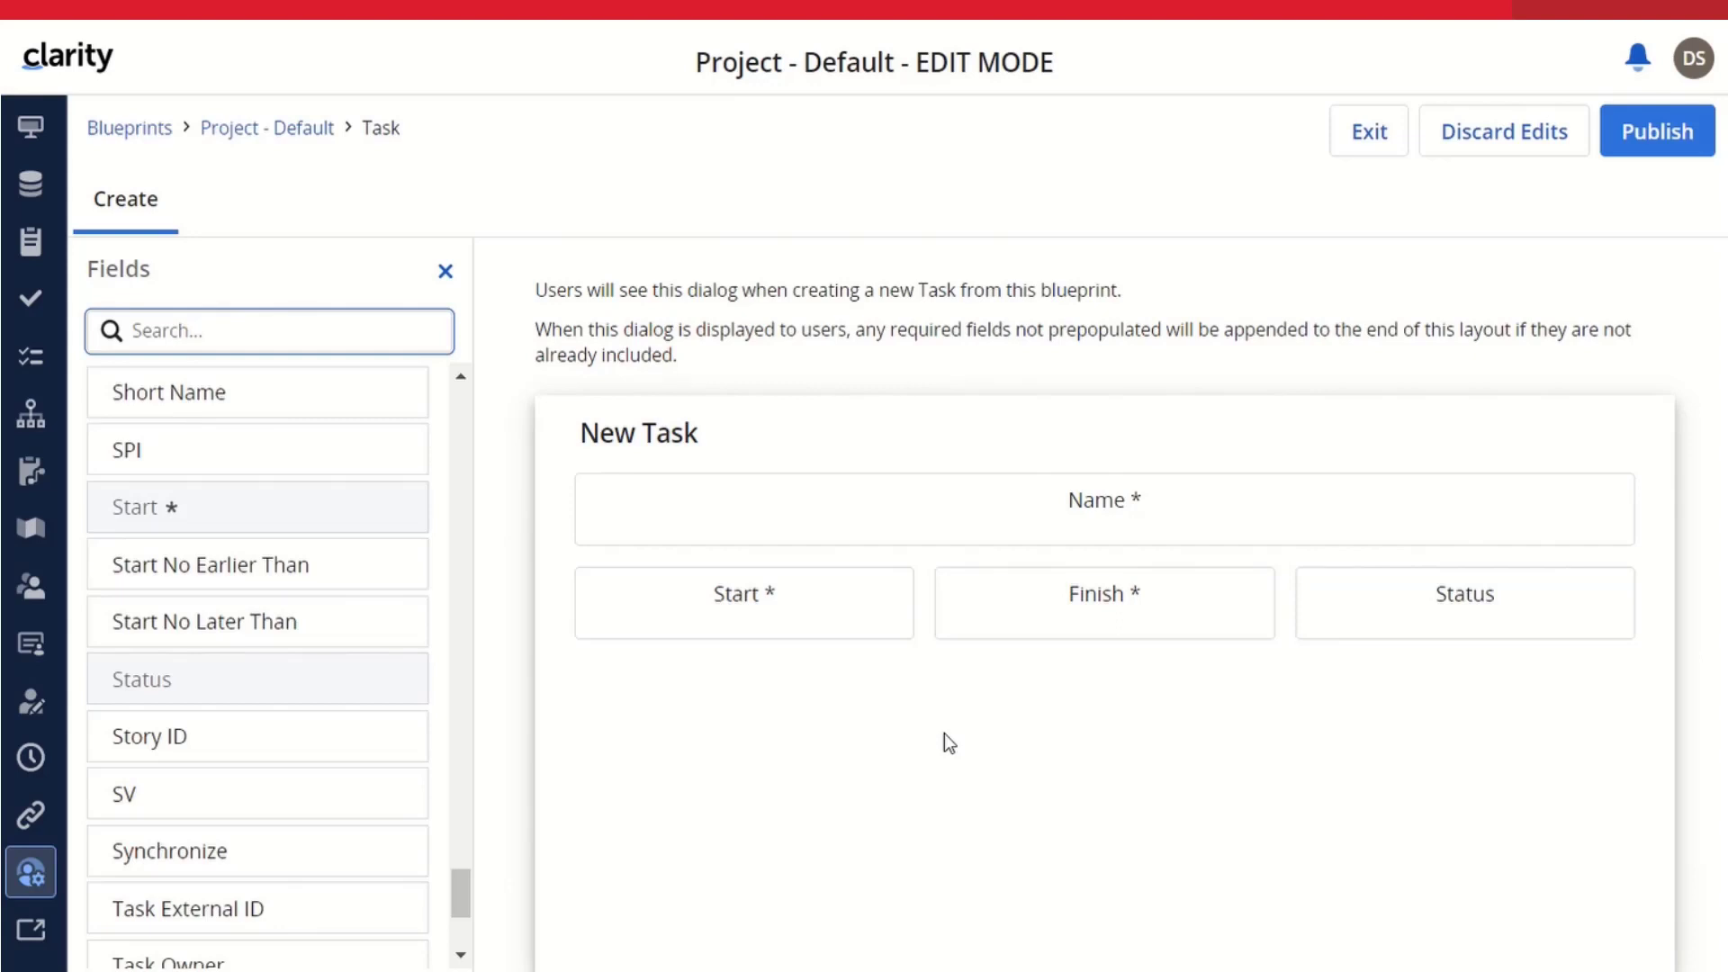
{"action": "left_click", "coordinate": [1661, 134]}
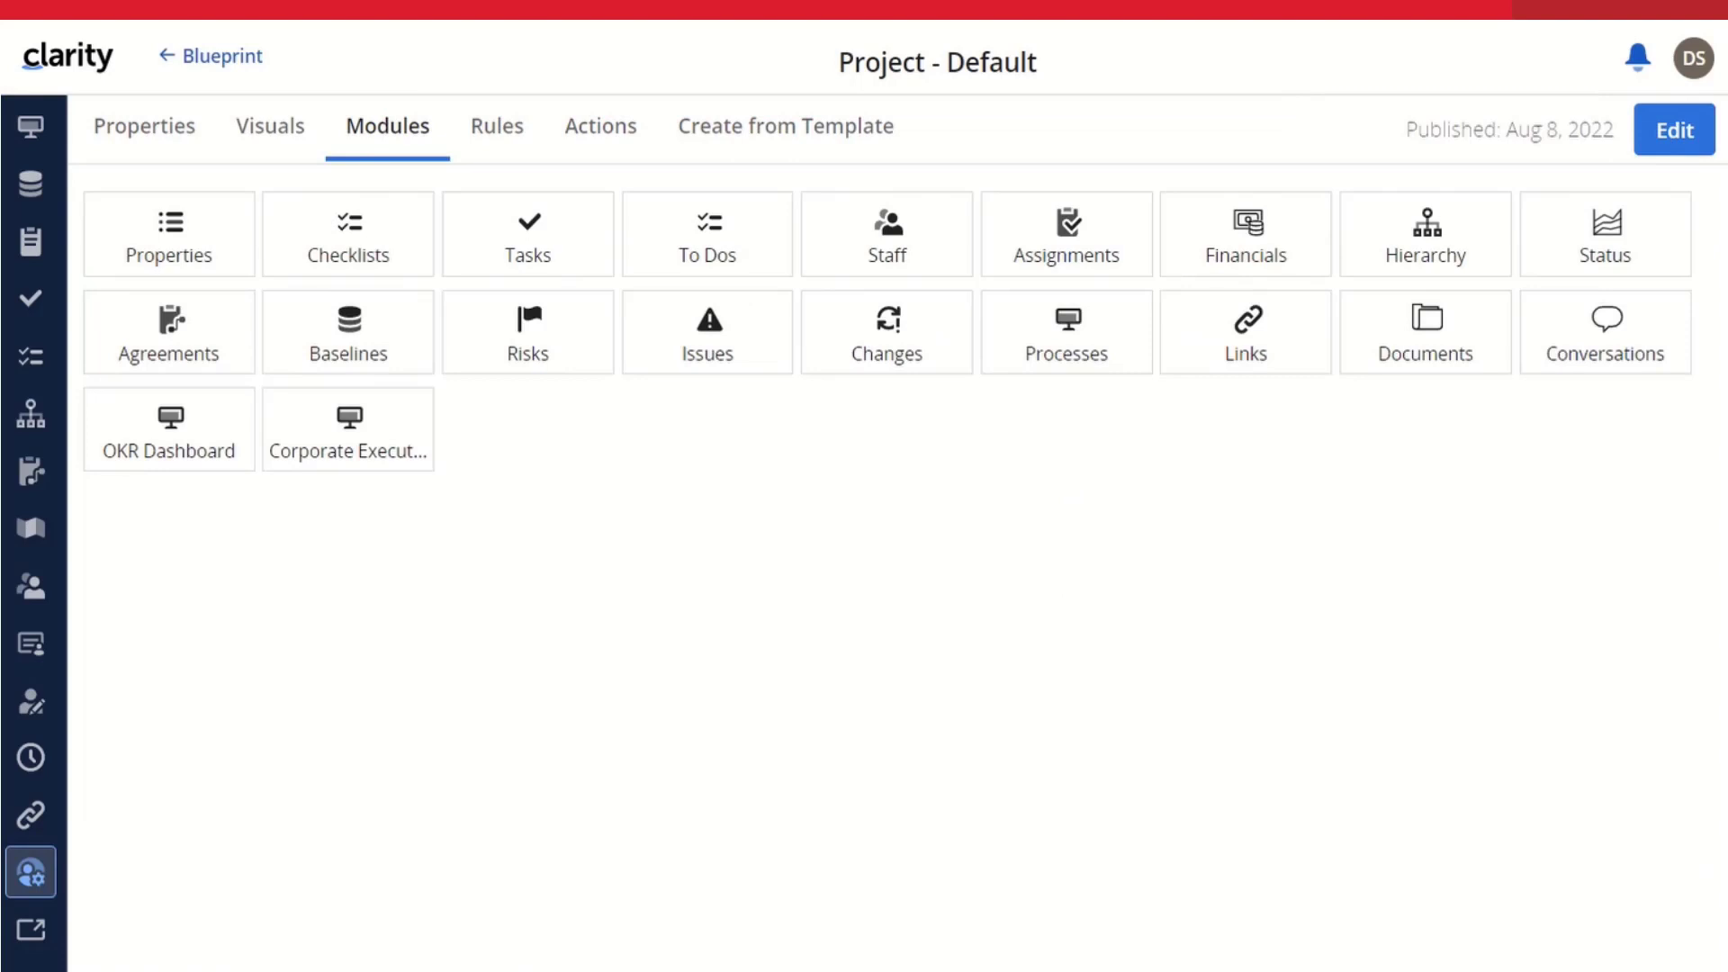
Step: Leave the blueprint and open the tasks of the CRM Enhancements project from the projects list
{"action": "left_click", "coordinate": [216, 57]}
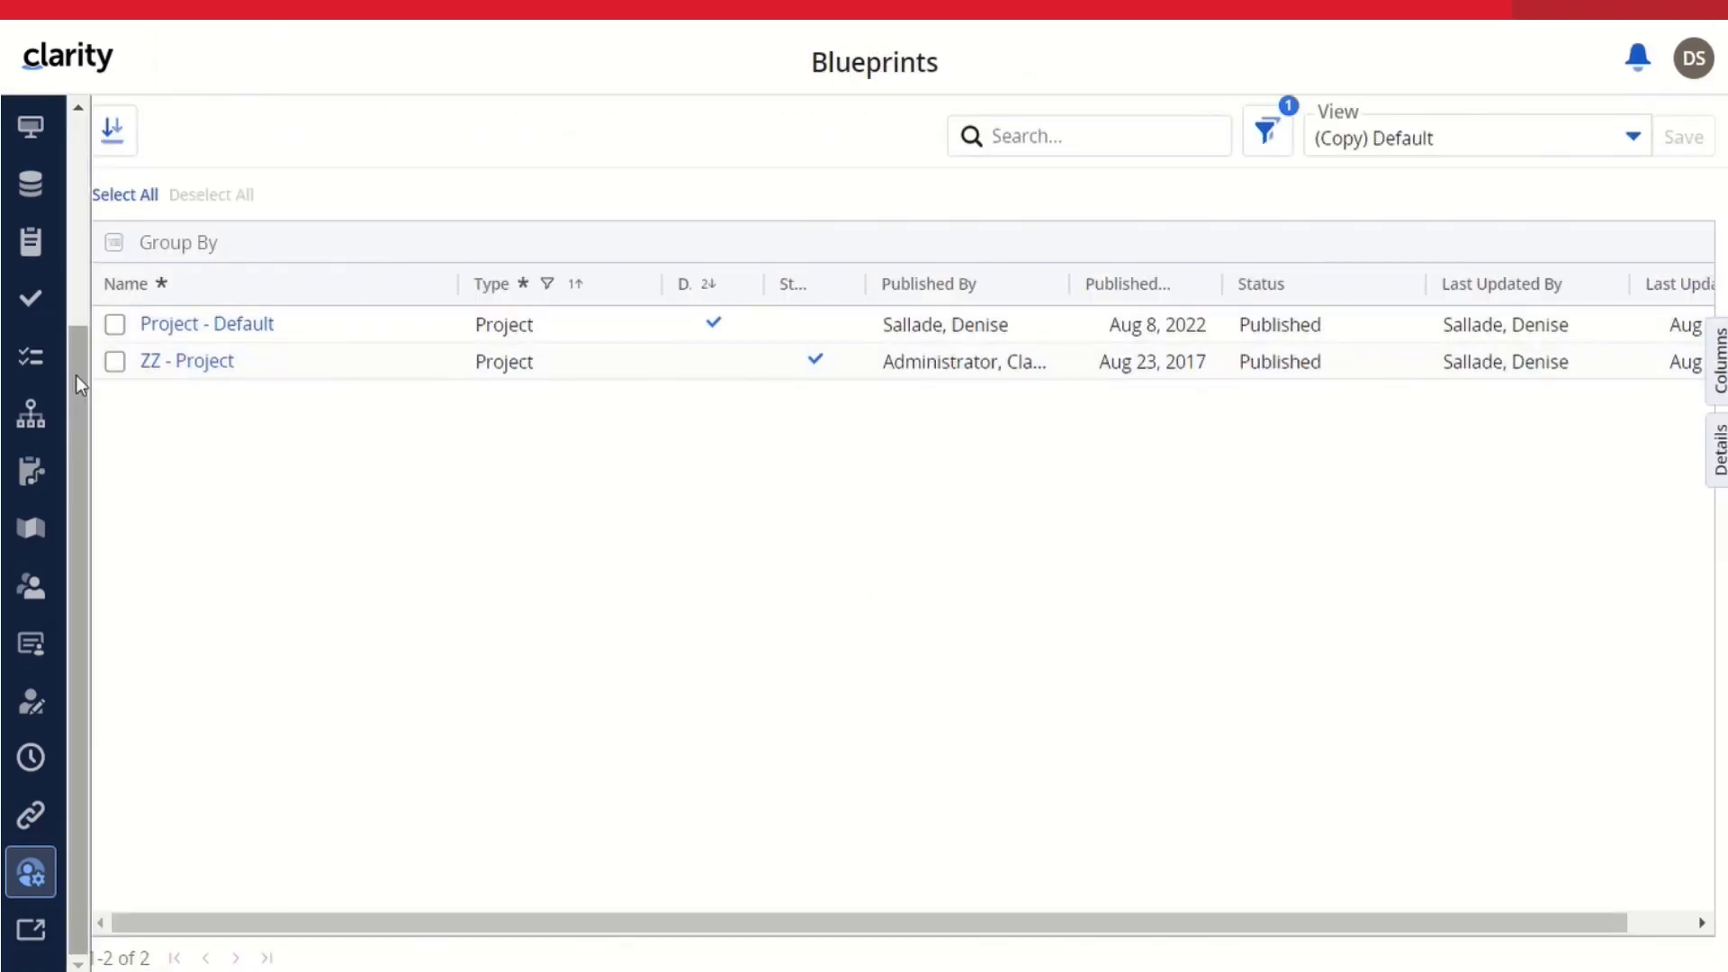
{"action": "left_click_drag", "start_coordinate": [79, 401], "coordinate": [90, 176]}
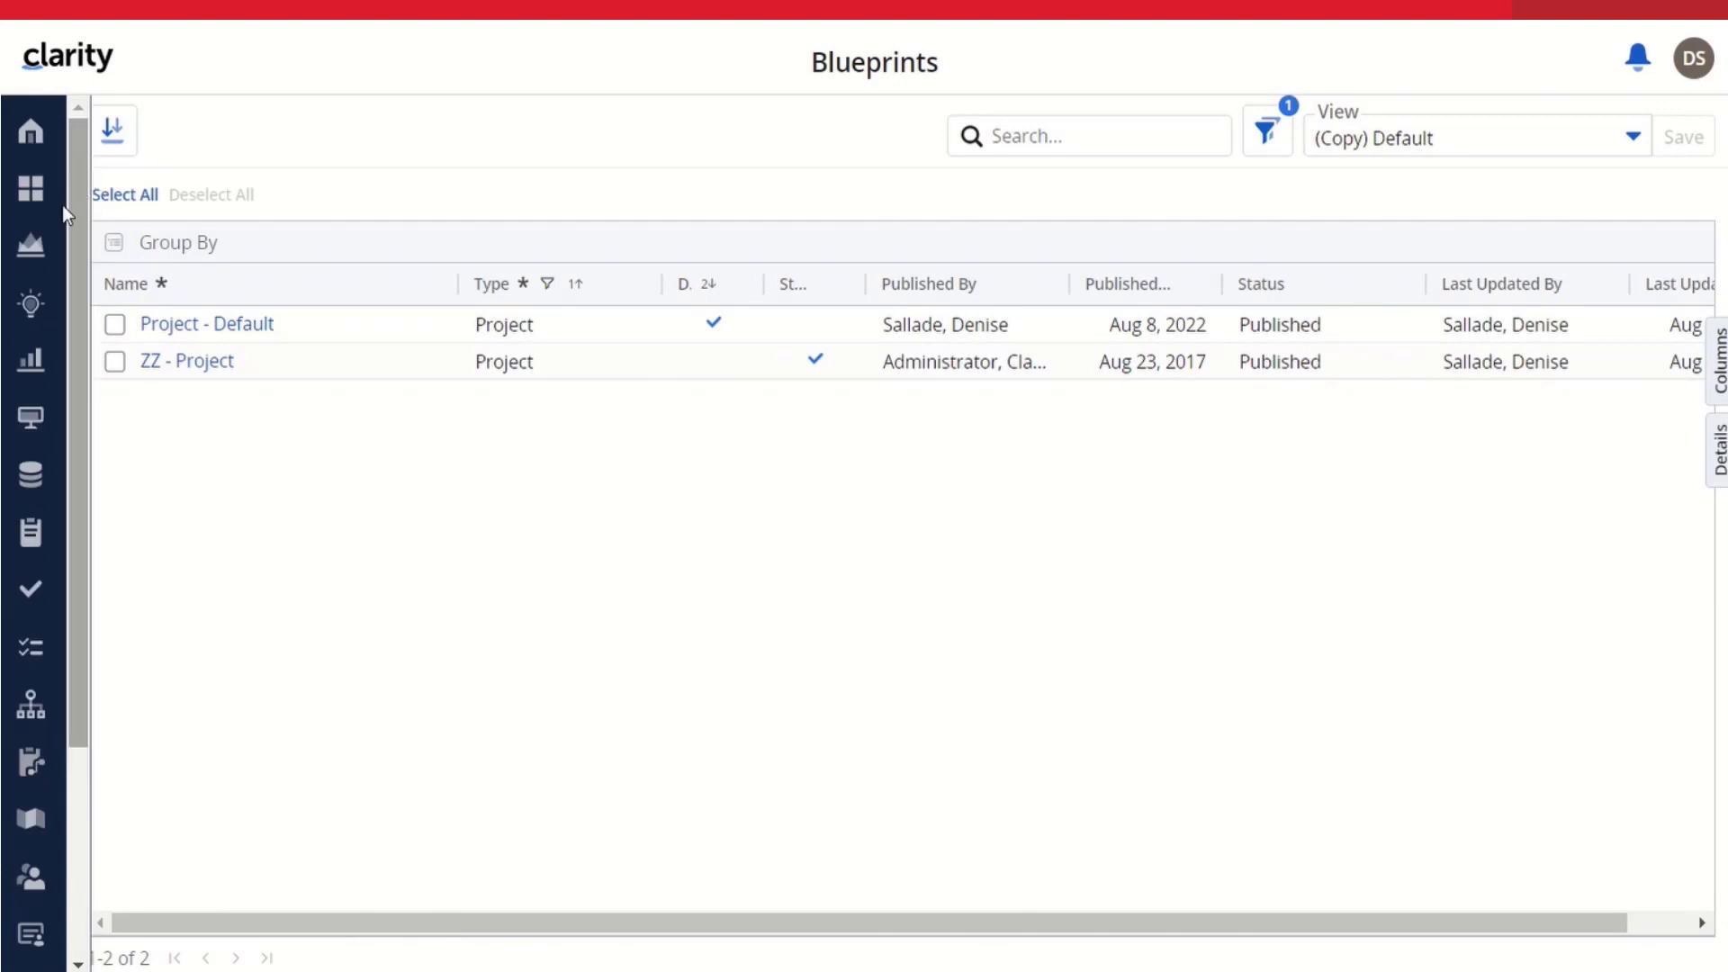
{"action": "left_click", "coordinate": [30, 248]}
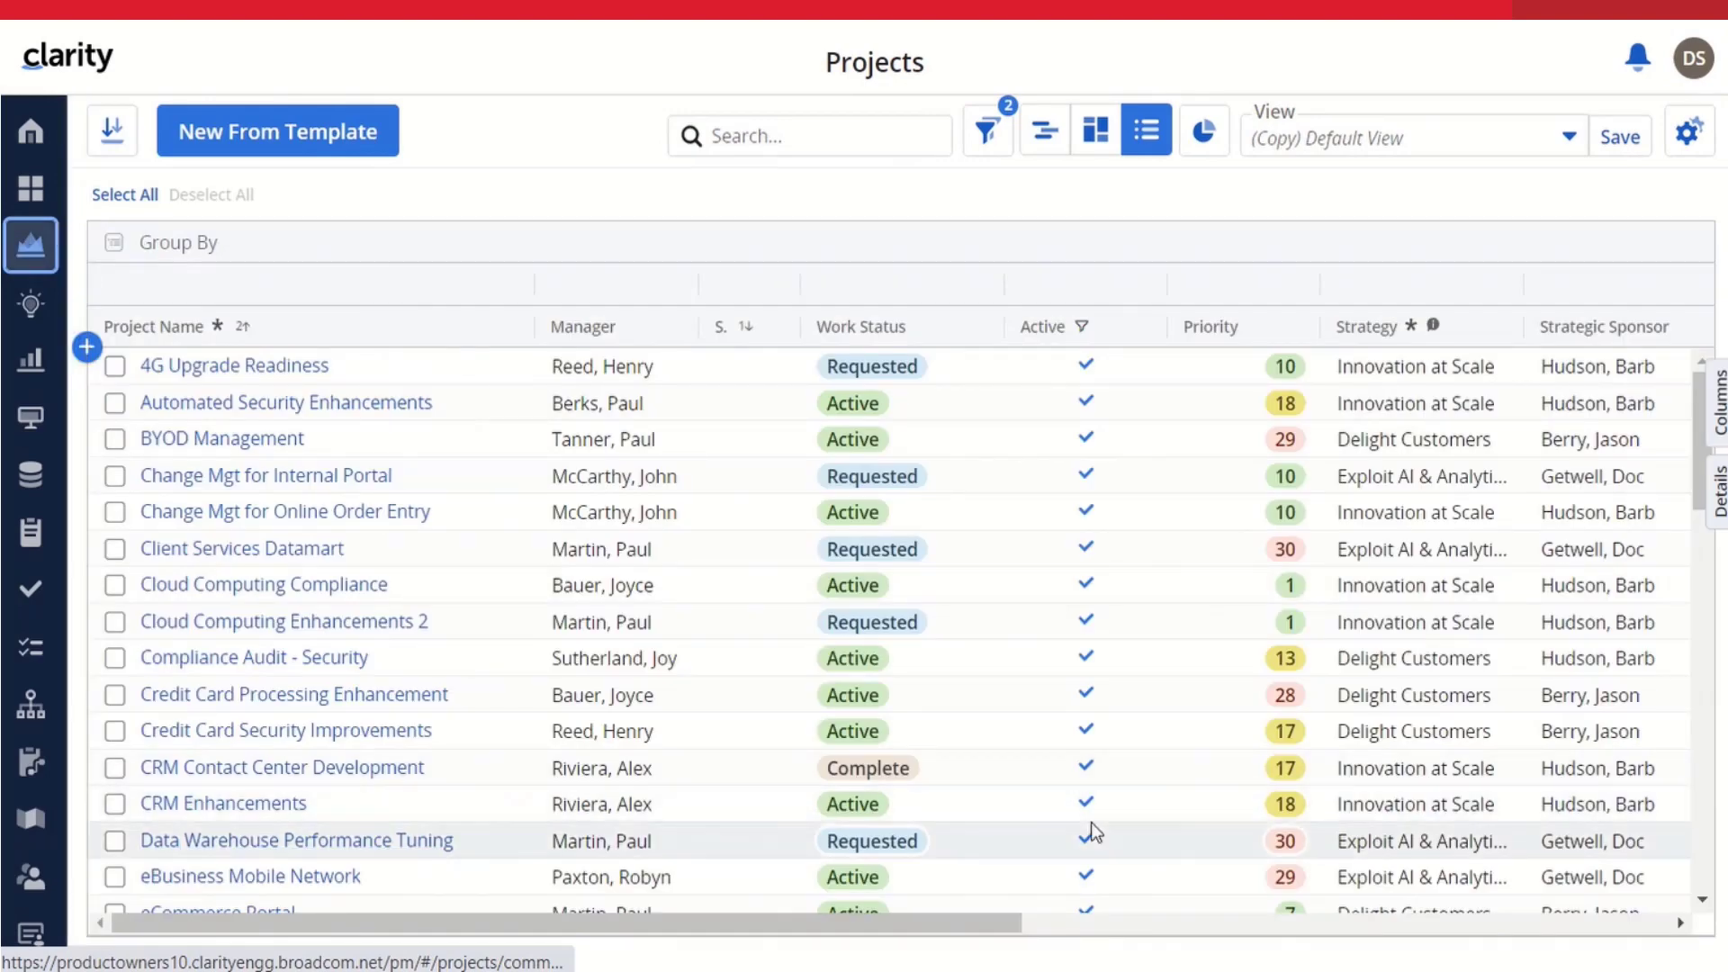
{"action": "scroll", "coordinate": [1701, 504], "scroll_direction": "down", "scroll_amount": 3}
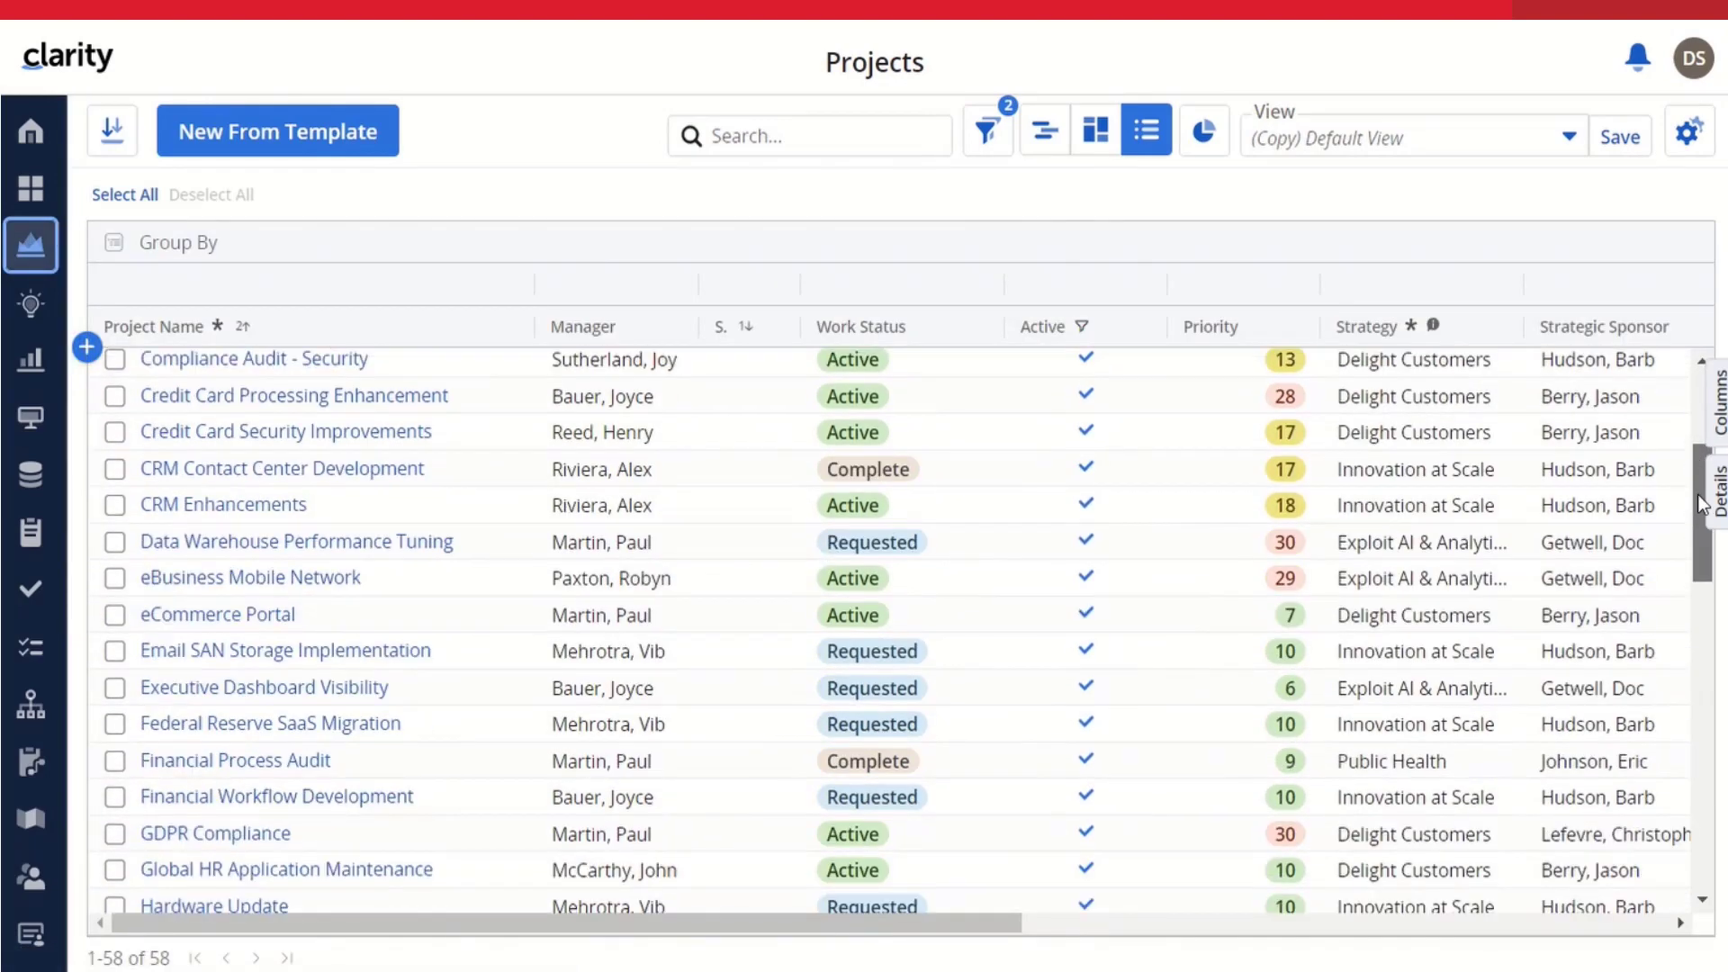
{"action": "scroll", "coordinate": [1701, 504], "scroll_direction": "down", "scroll_amount": 1}
{"action": "scroll", "coordinate": [1701, 504], "scroll_direction": "up", "scroll_amount": 1}
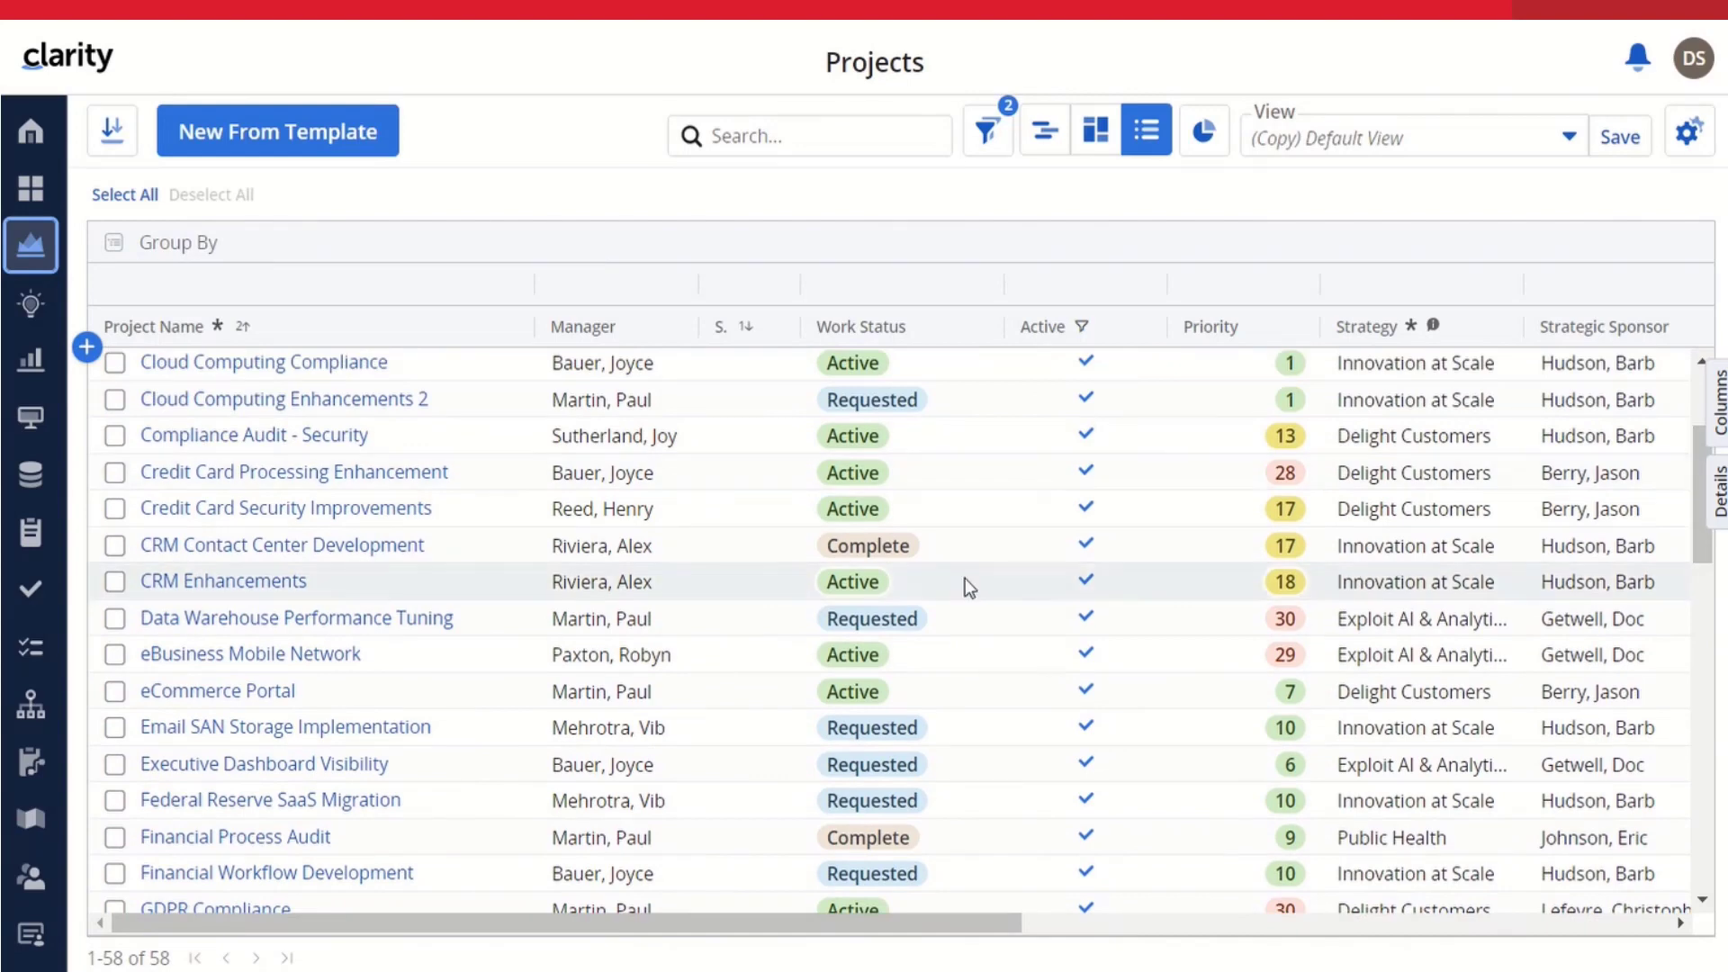
{"action": "left_click", "coordinate": [258, 584]}
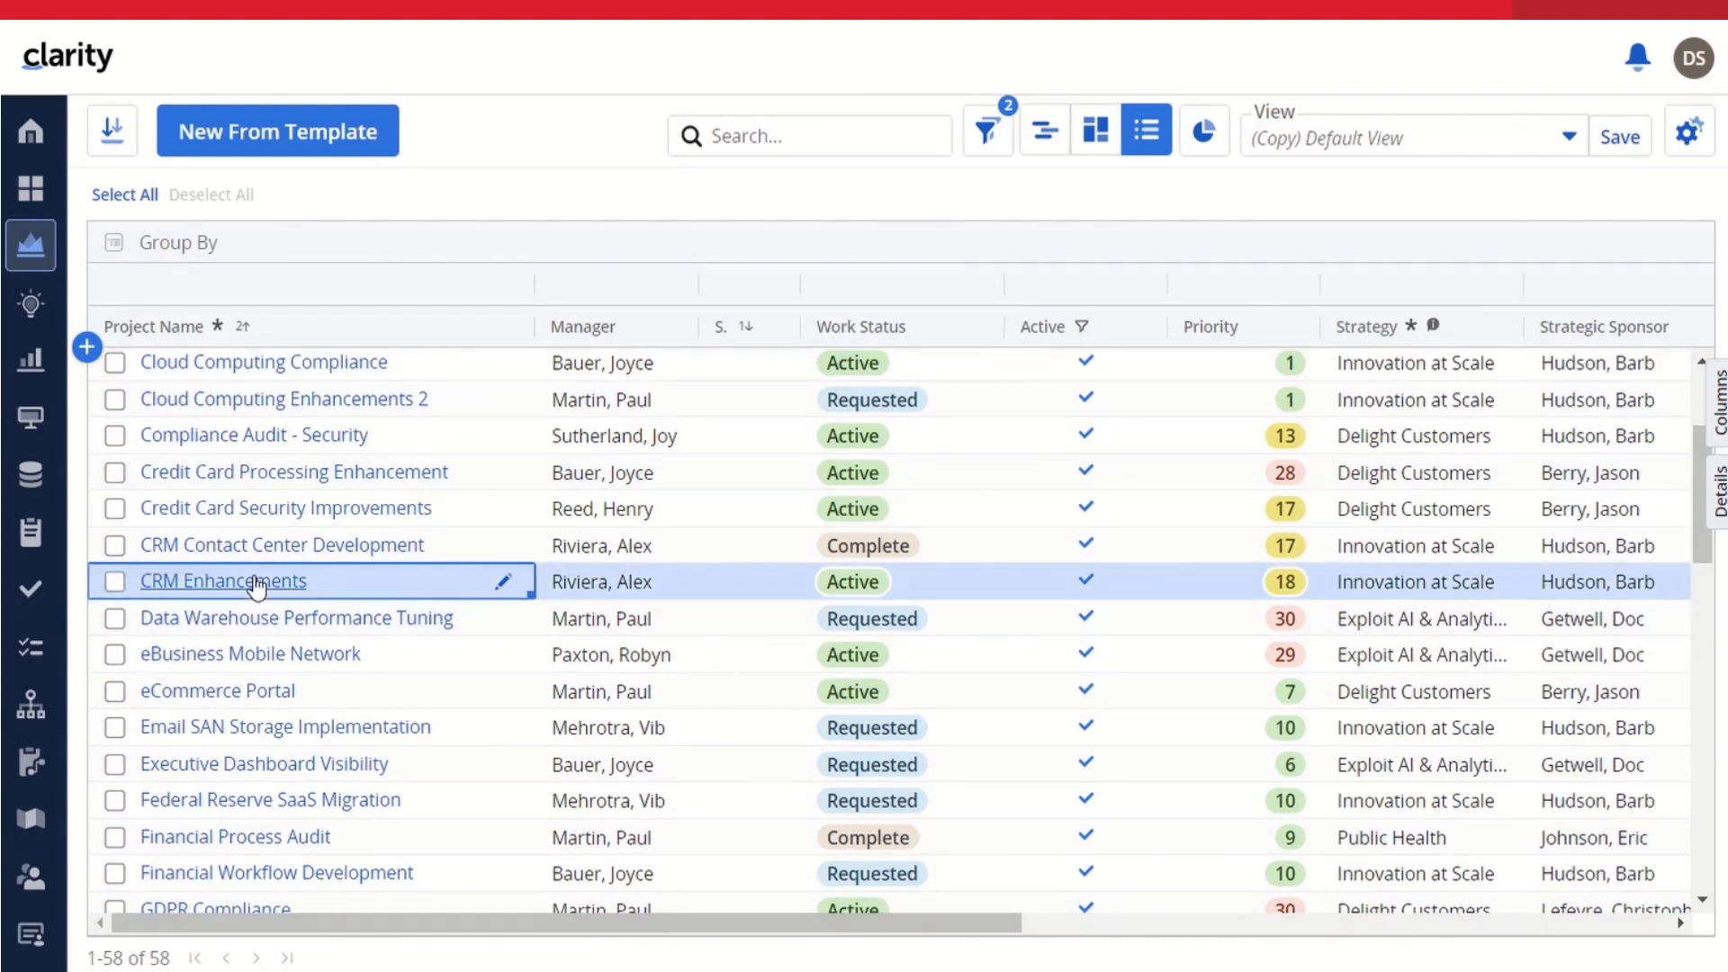
{"action": "left_click", "coordinate": [257, 581]}
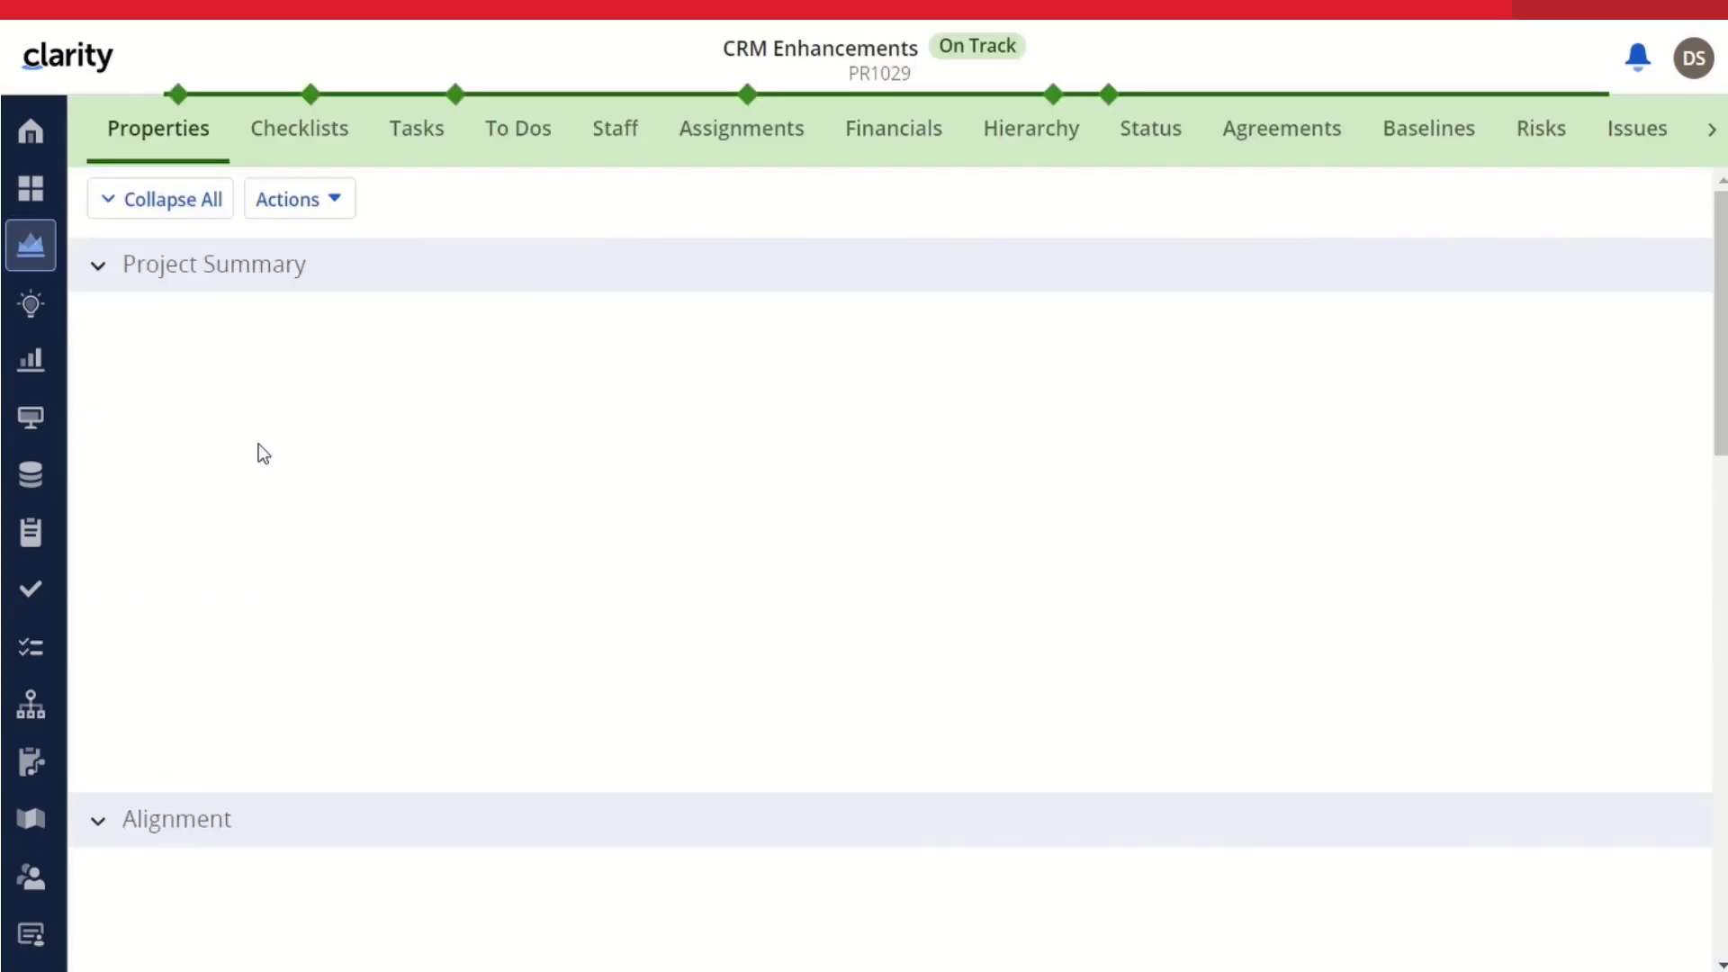
{"action": "left_click", "coordinate": [414, 128]}
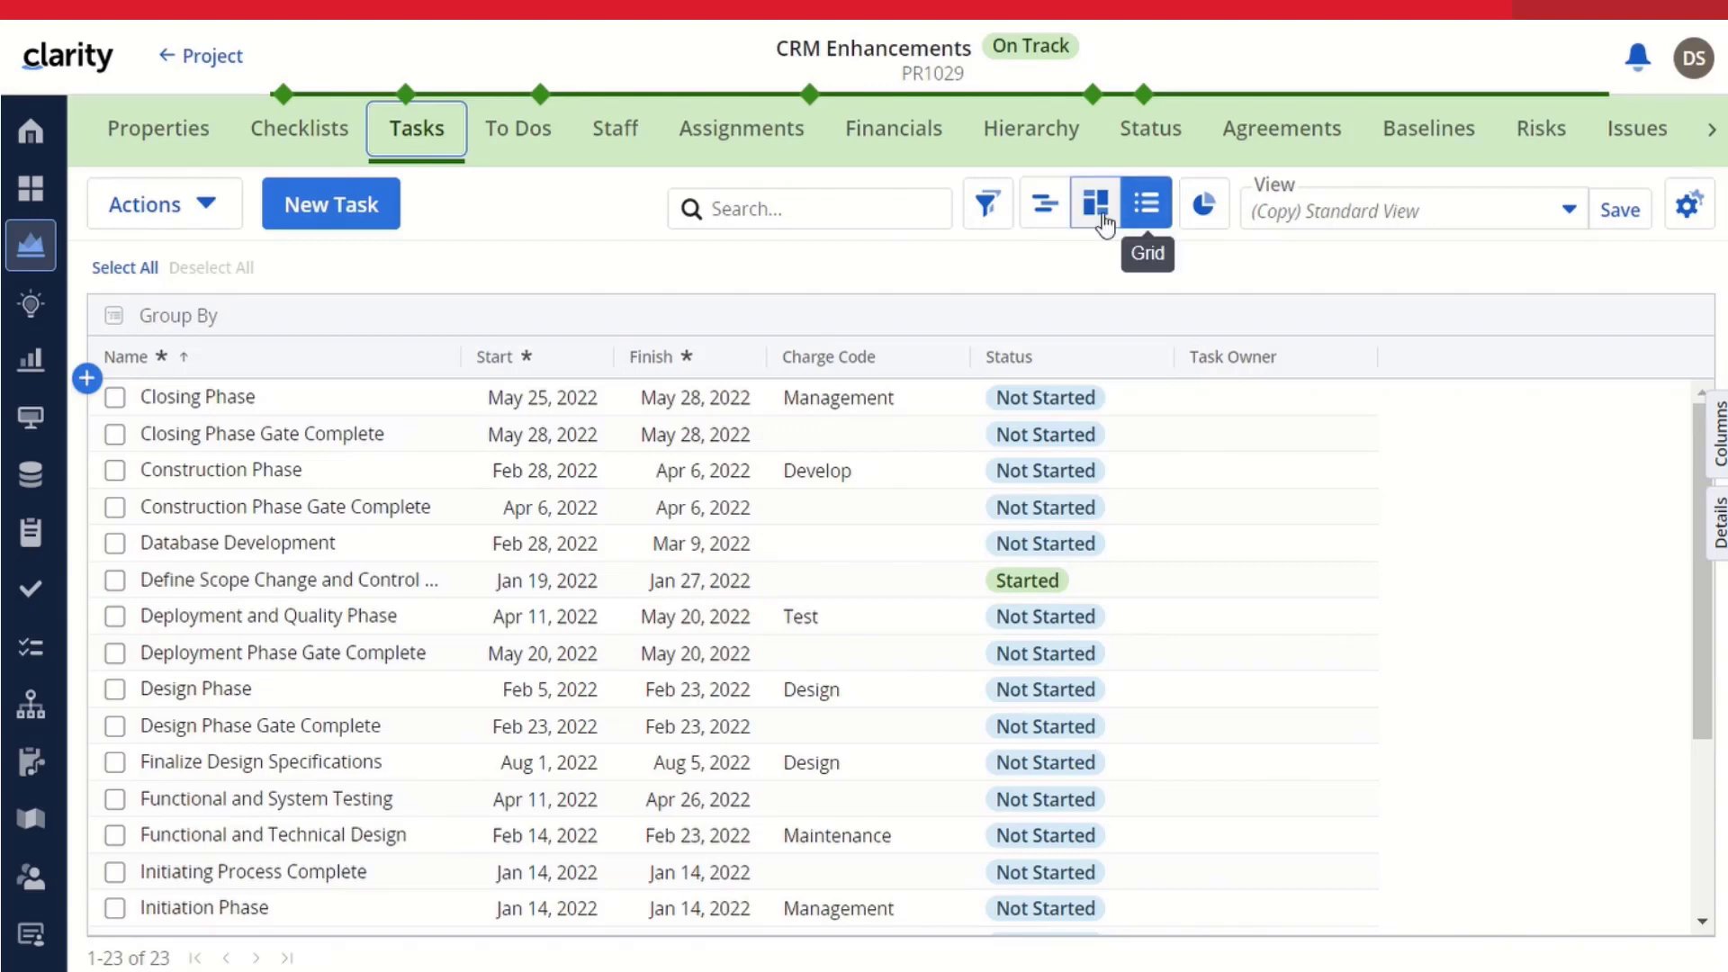
Step: Show the details of the started Define Scope Change and Control task beside the task grid
{"action": "left_click", "coordinate": [1719, 527]}
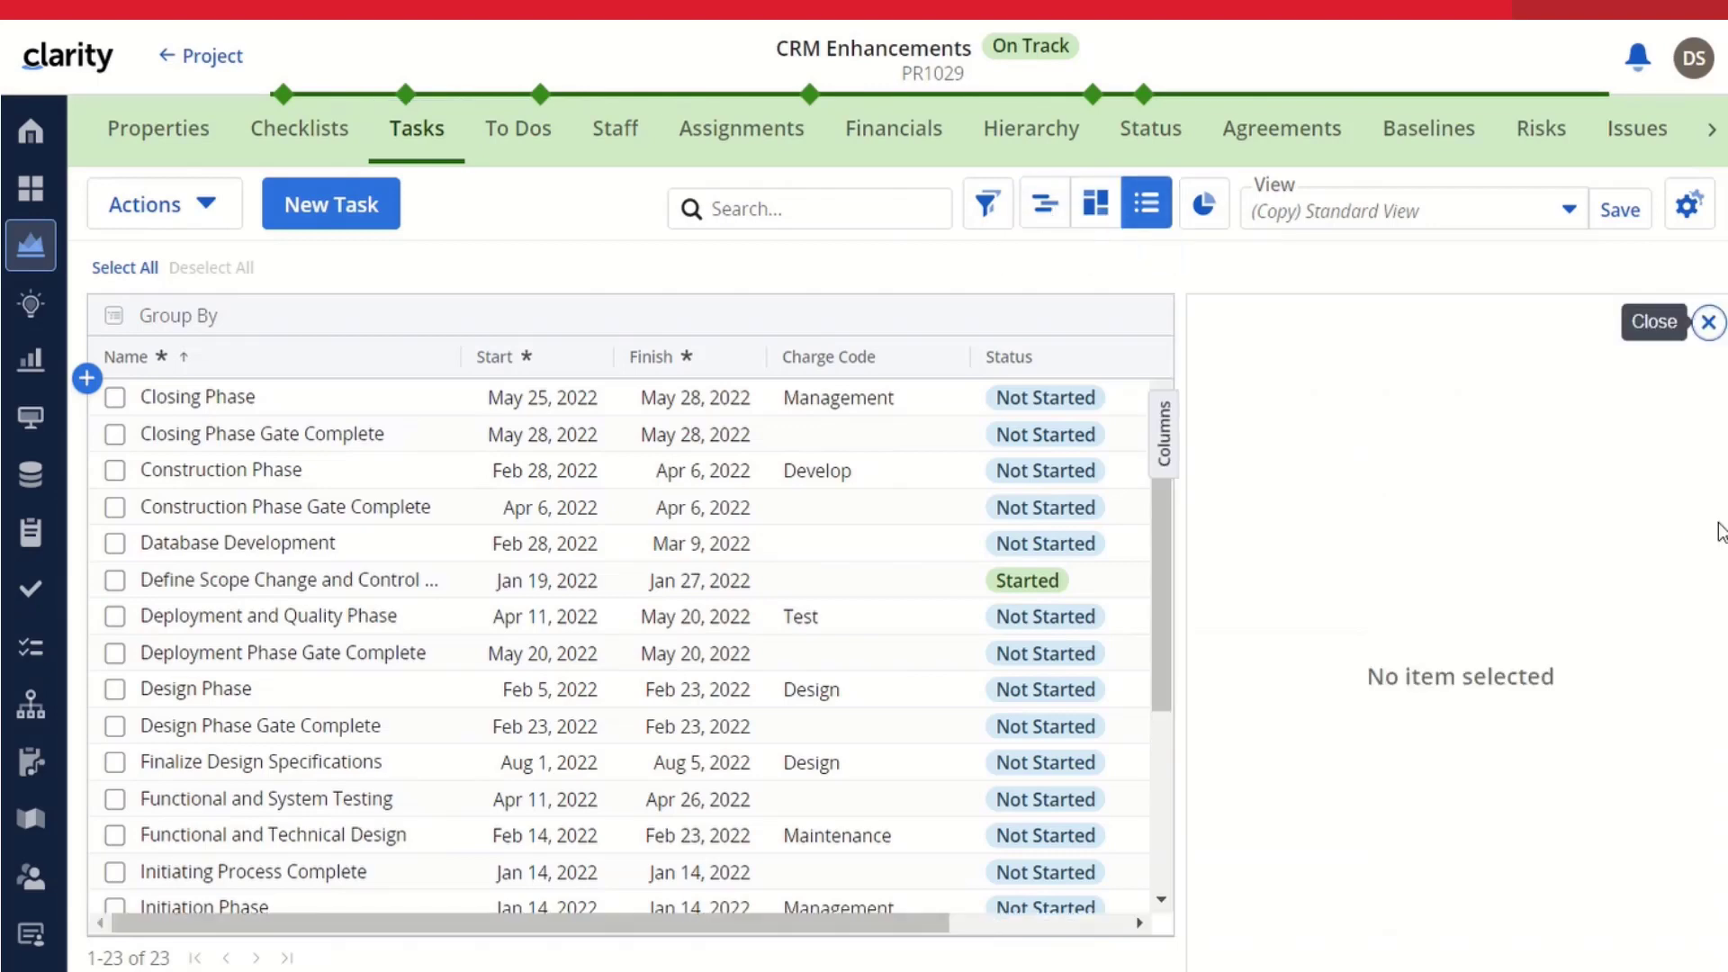
{"action": "left_click", "coordinate": [1710, 324]}
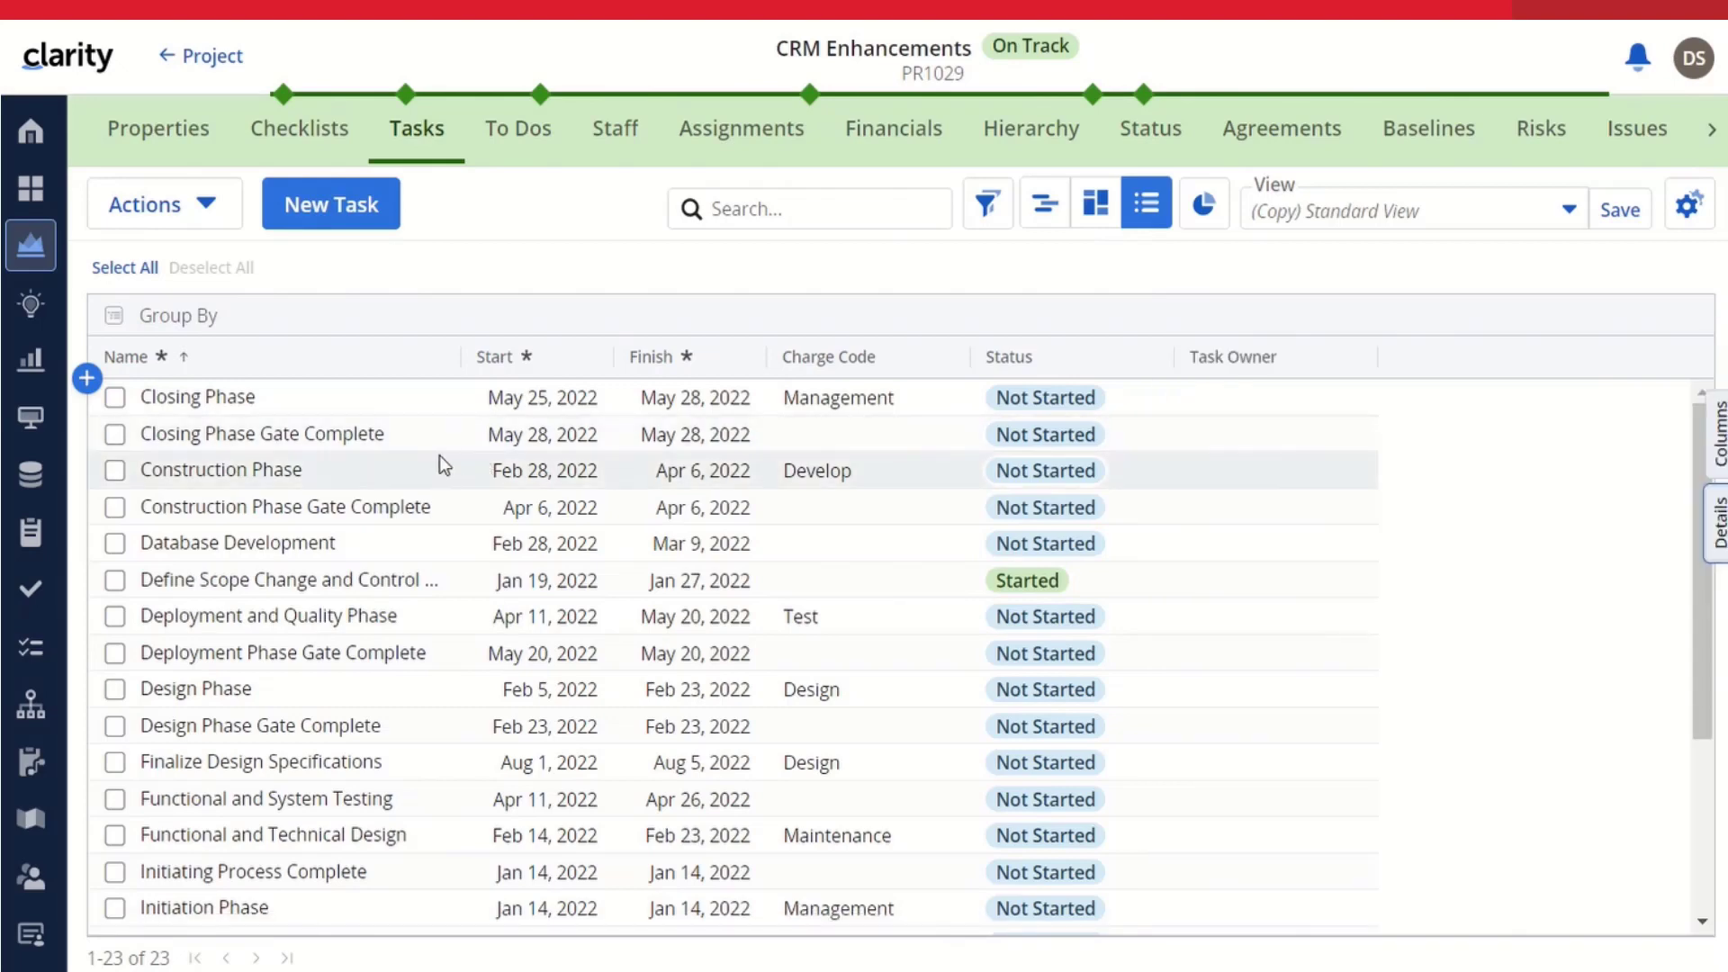
{"action": "left_click", "coordinate": [468, 578]}
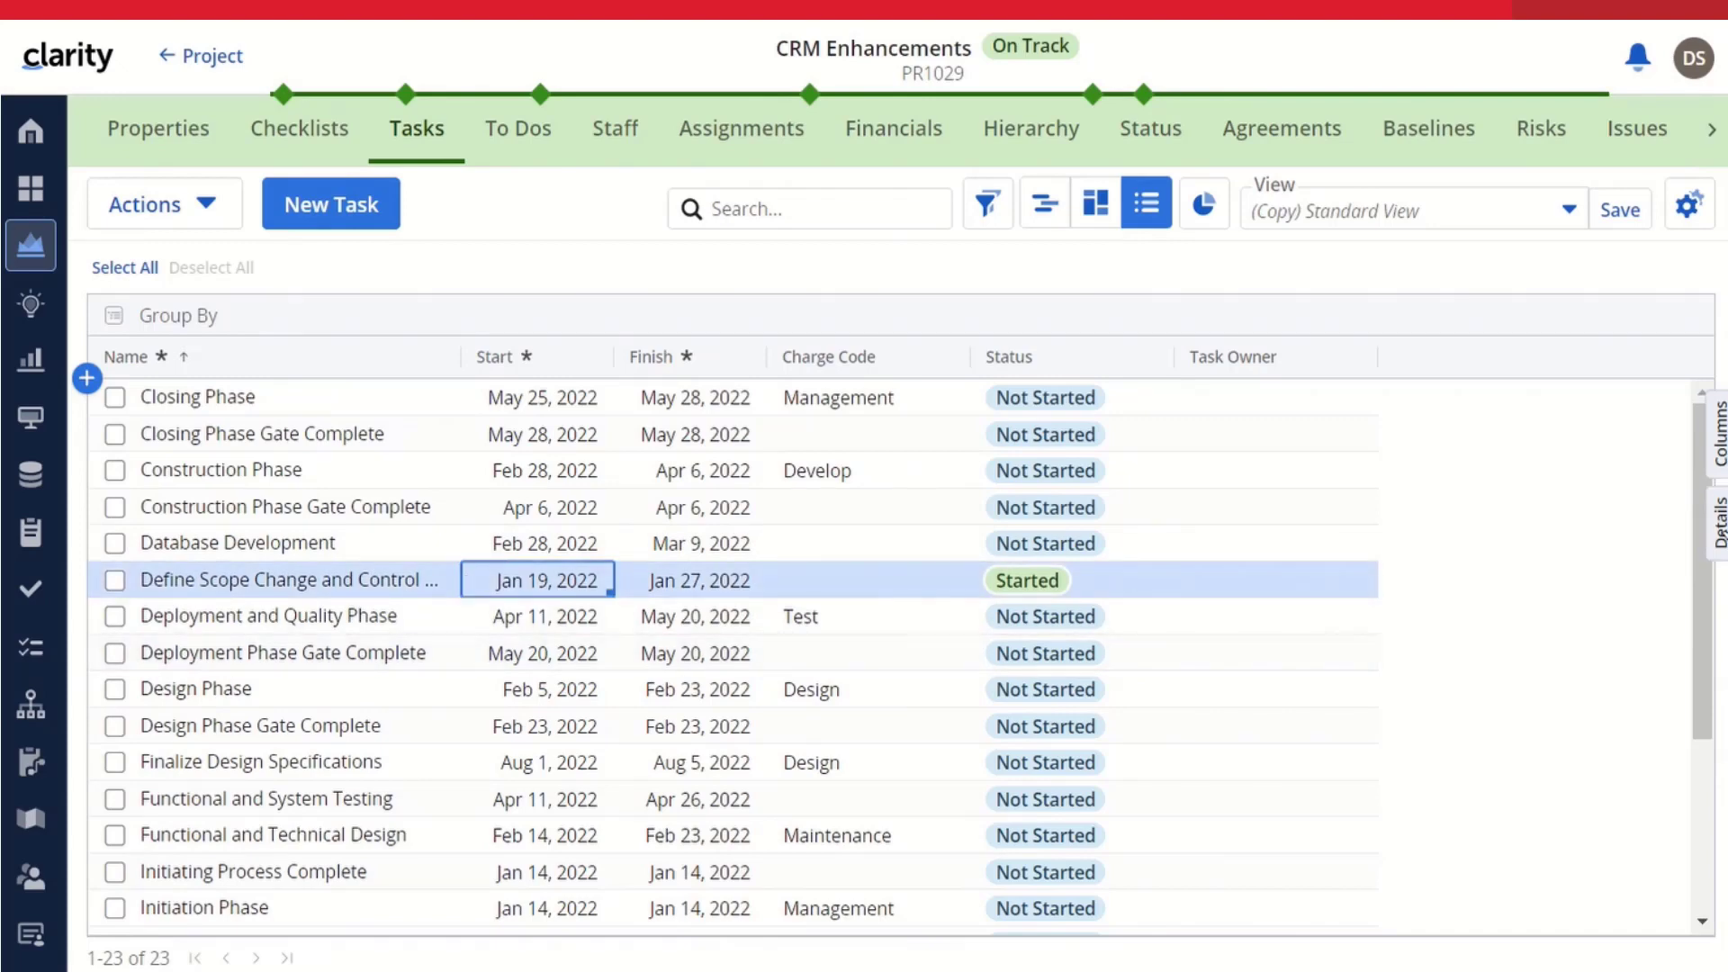
{"action": "left_click", "coordinate": [1719, 522]}
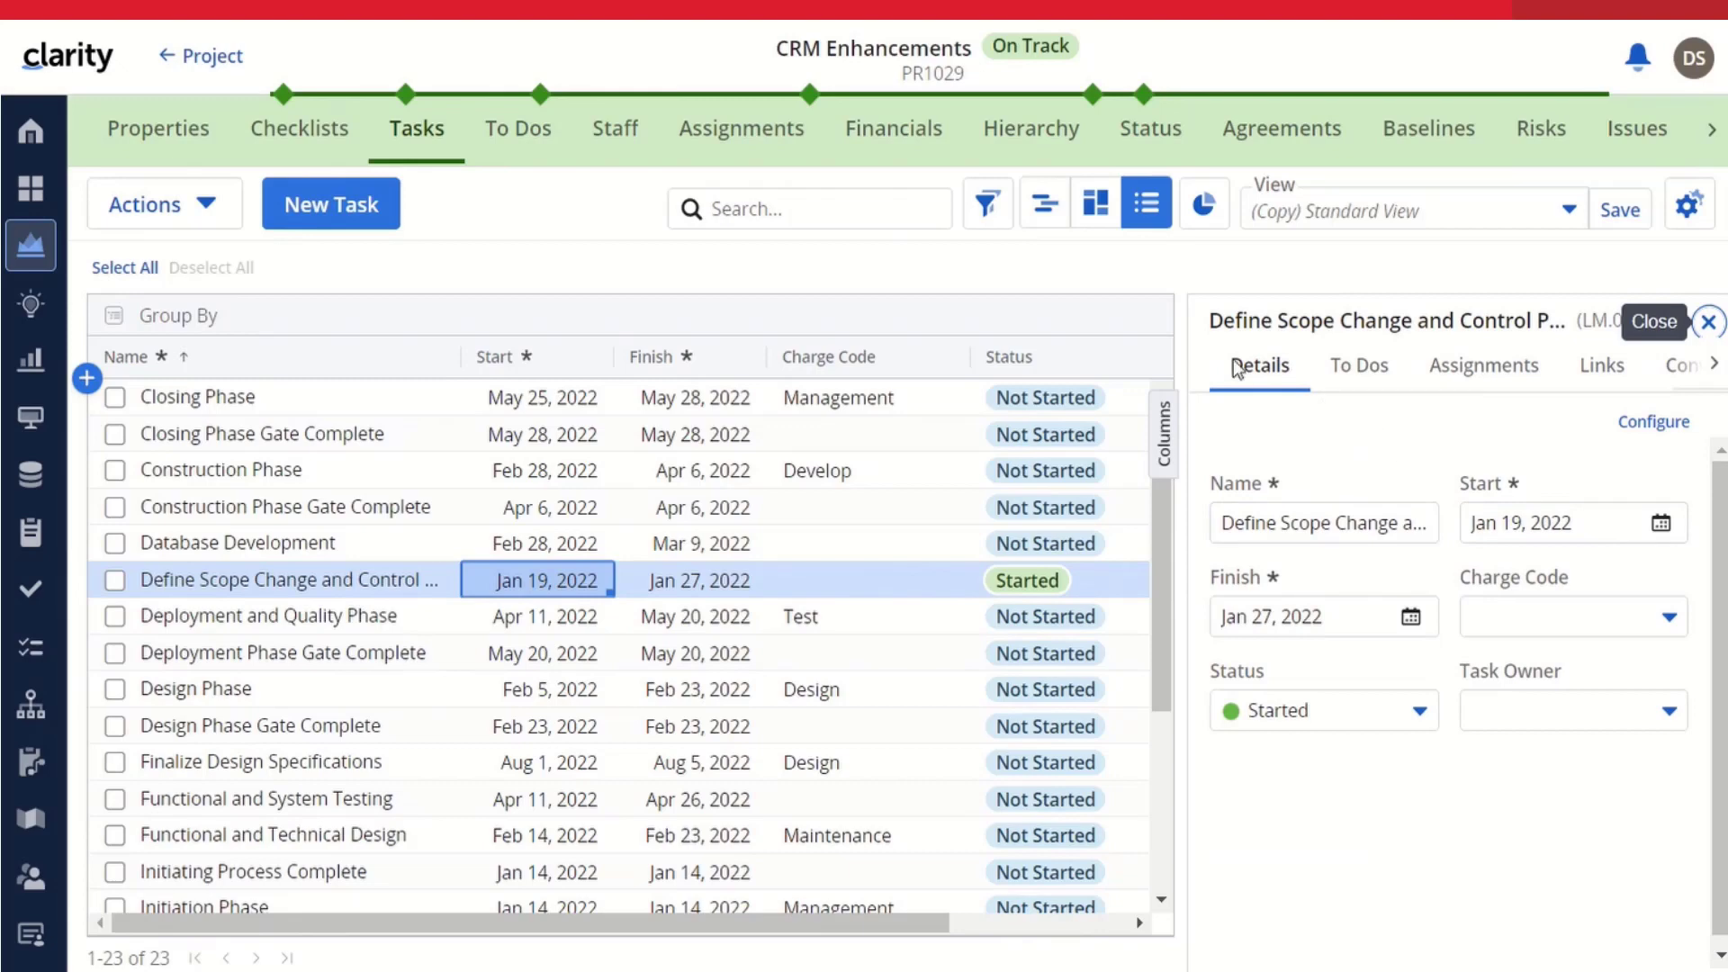
Step: View the project's tasks as a board and as a timeline, and return to the grid layout
{"action": "left_click", "coordinate": [1095, 207]}
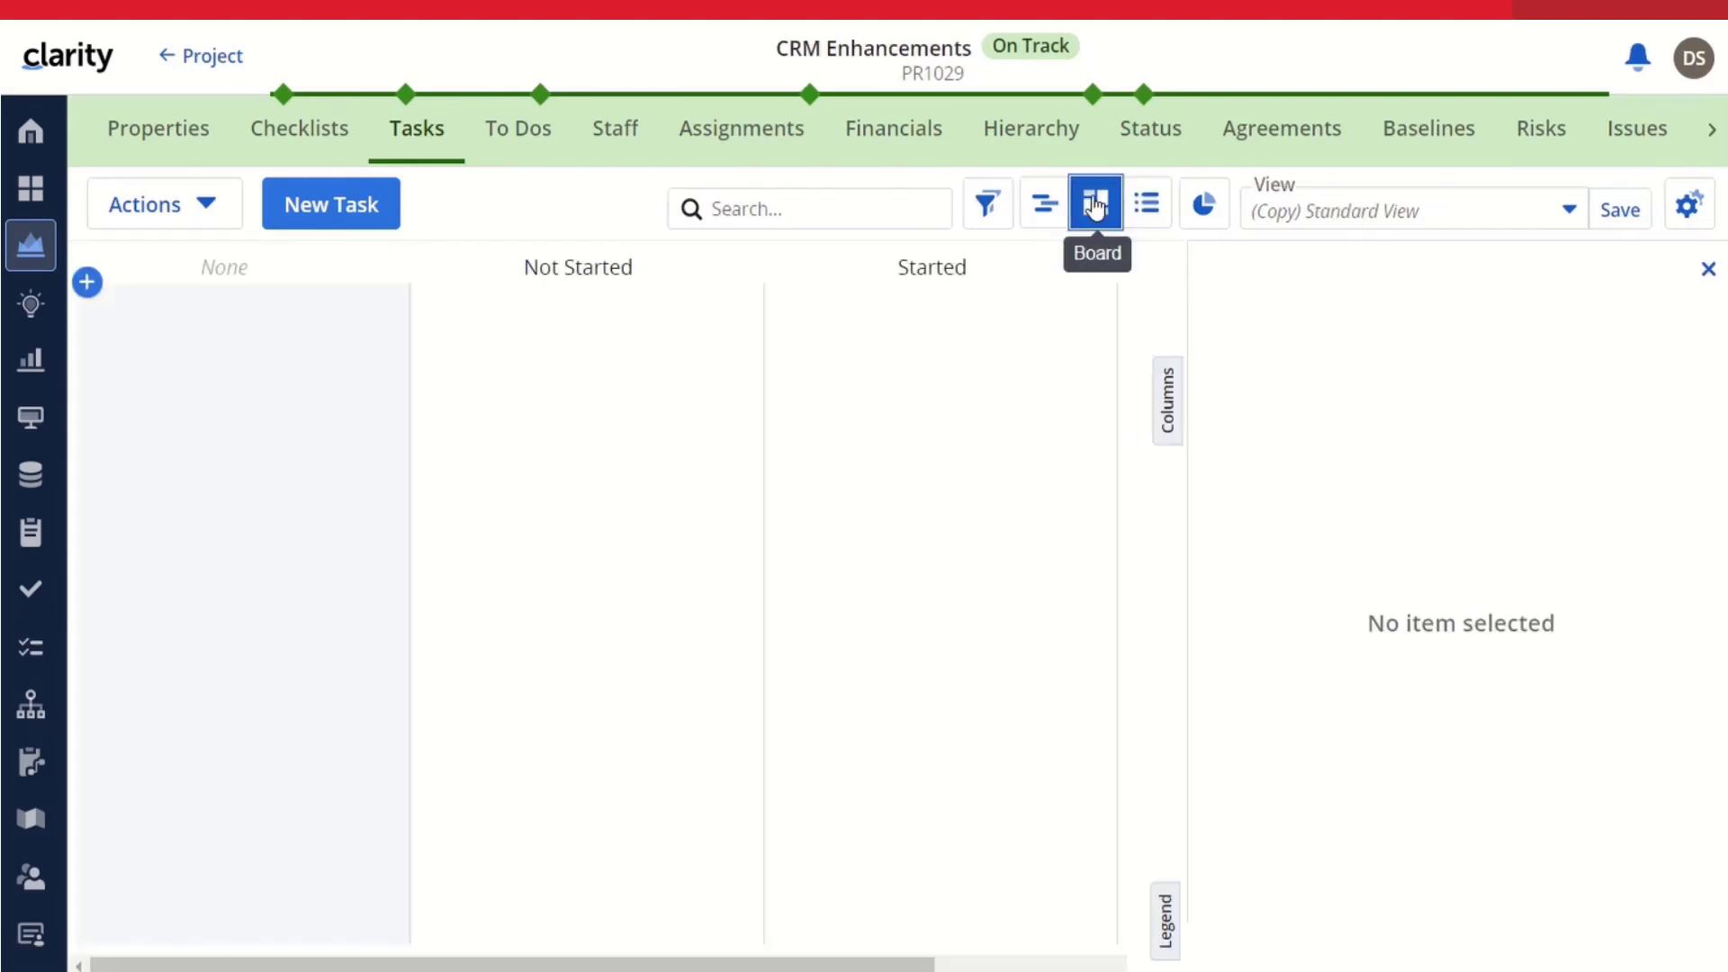
{"action": "left_click", "coordinate": [1044, 205]}
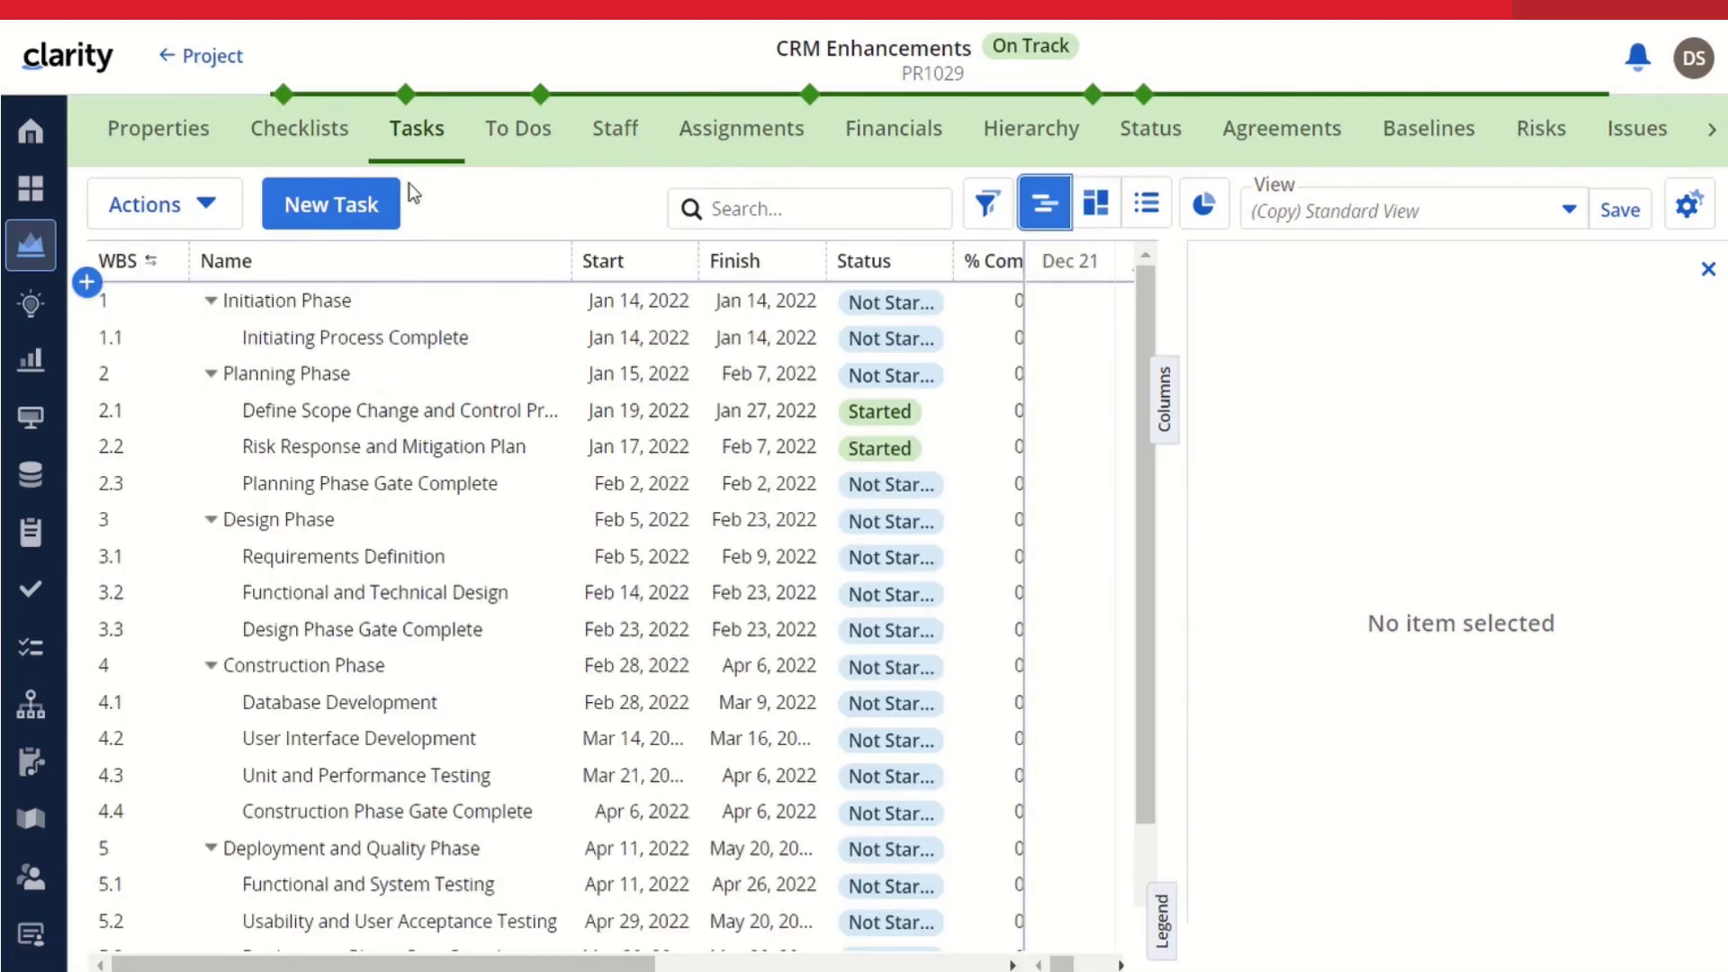
{"action": "left_click", "coordinate": [1145, 202]}
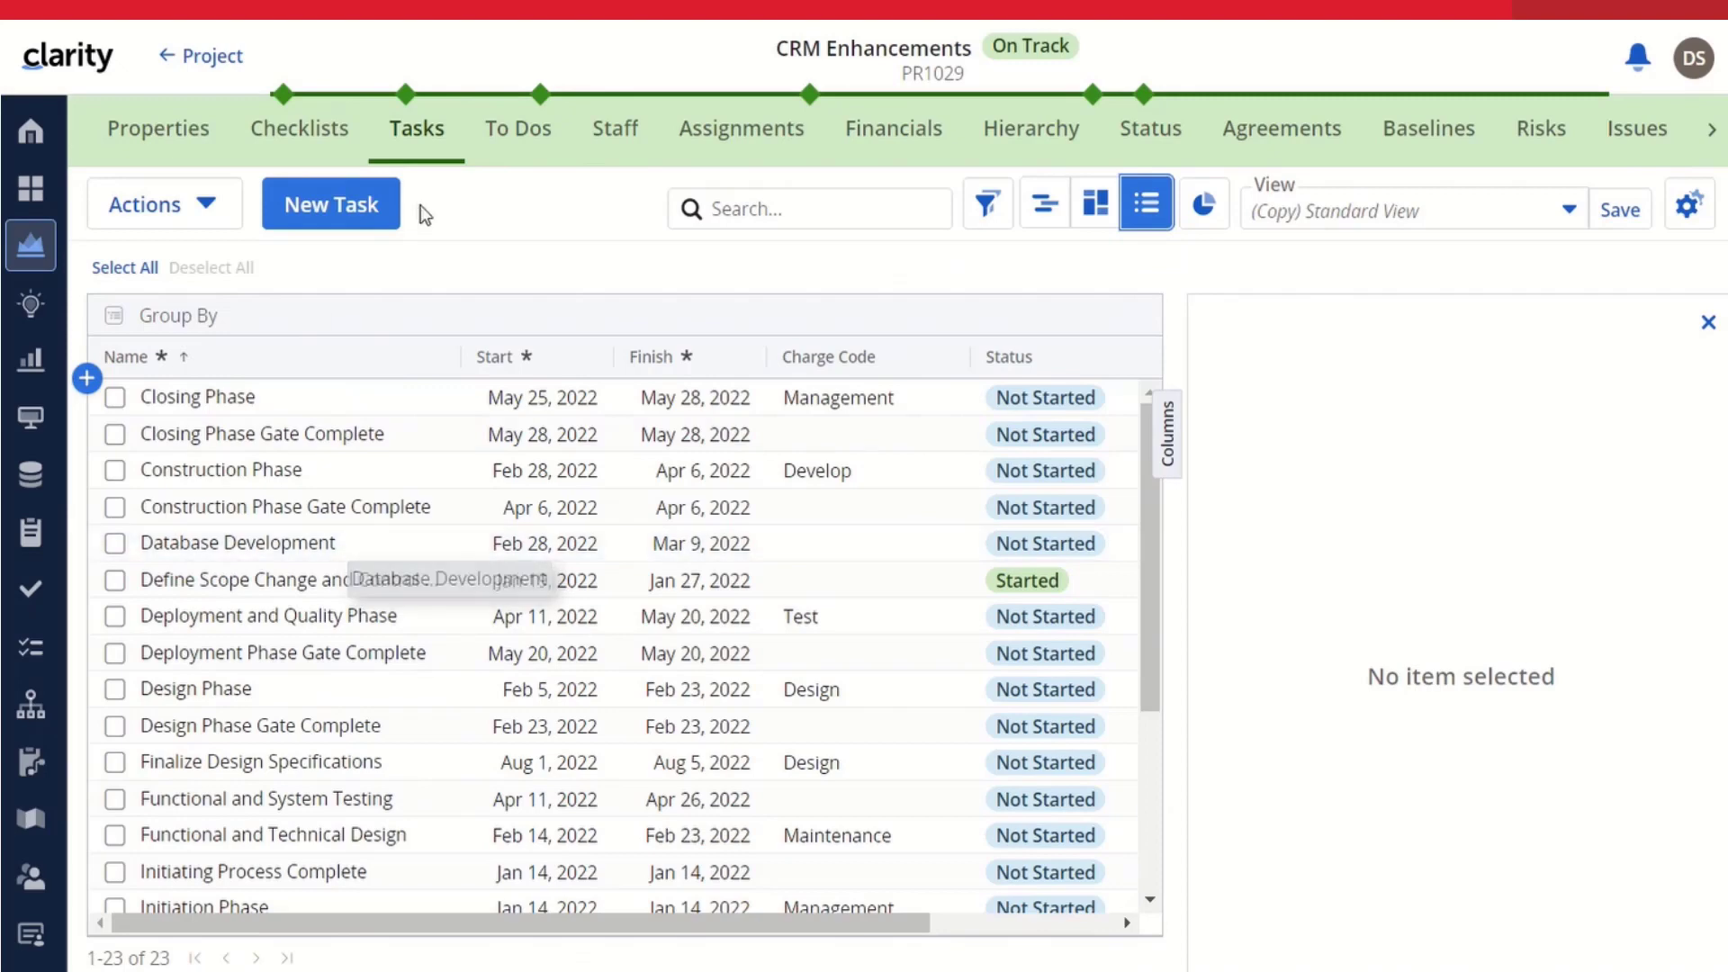
Step: Create a new task named Finalize Design Specifications with the Design charge code, keeping the default dates and status
{"action": "left_click", "coordinate": [329, 203]}
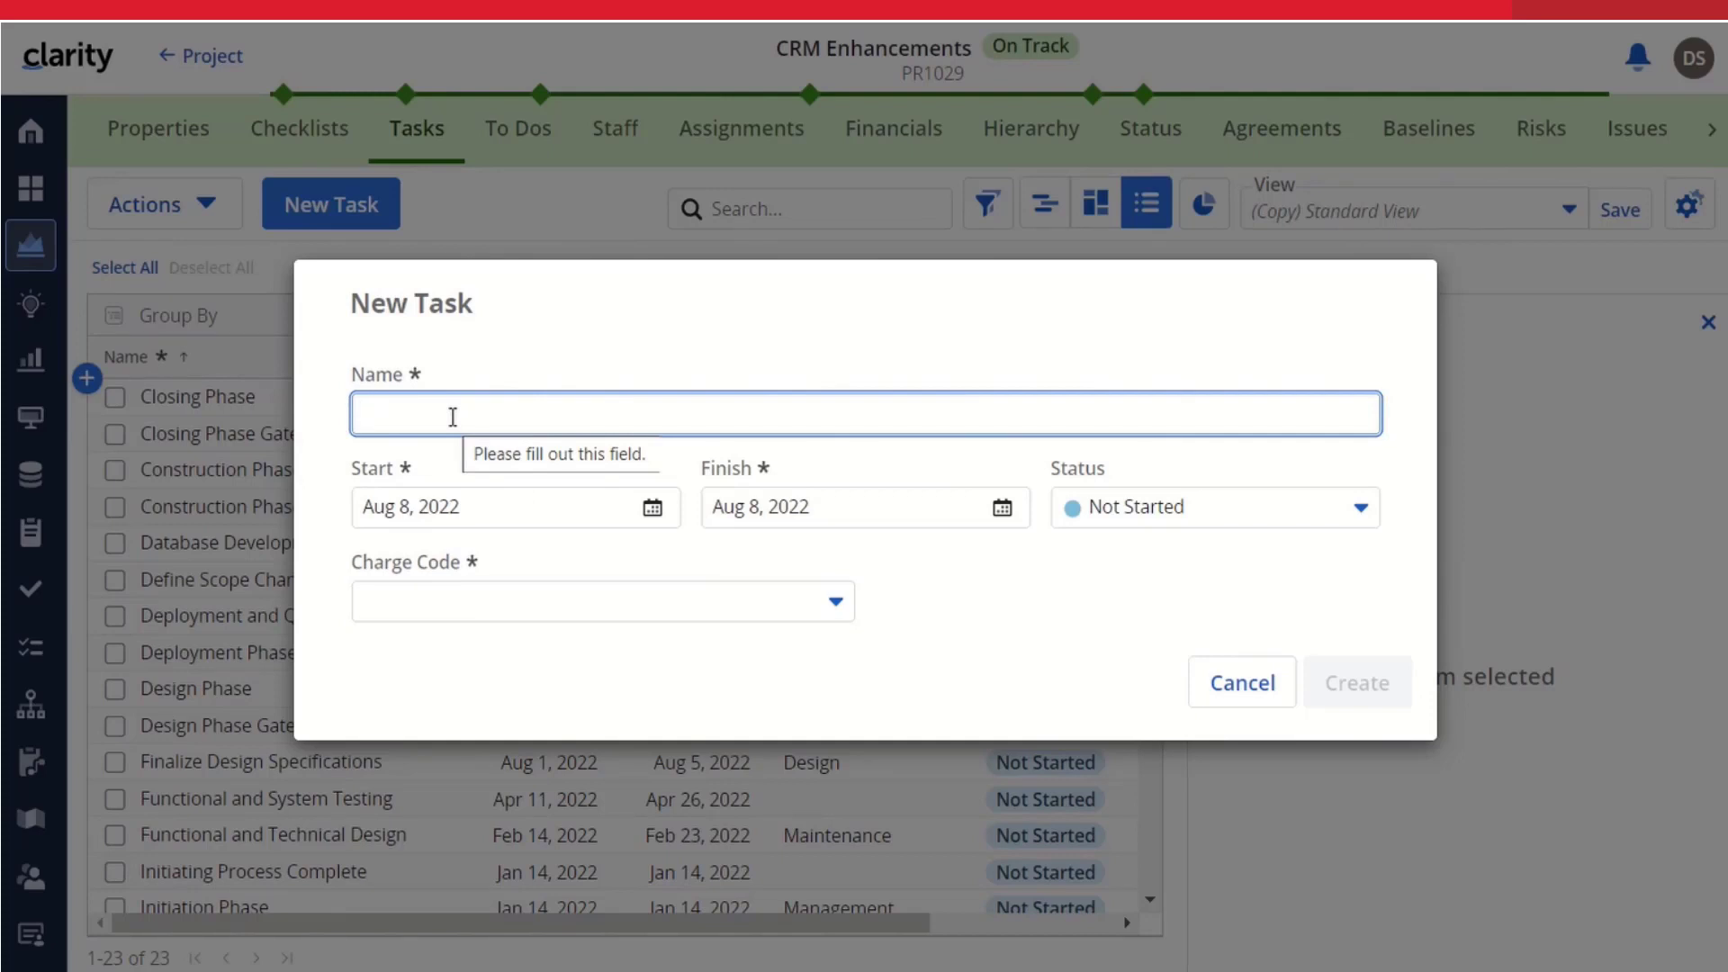
{"action": "type", "text": "f"}
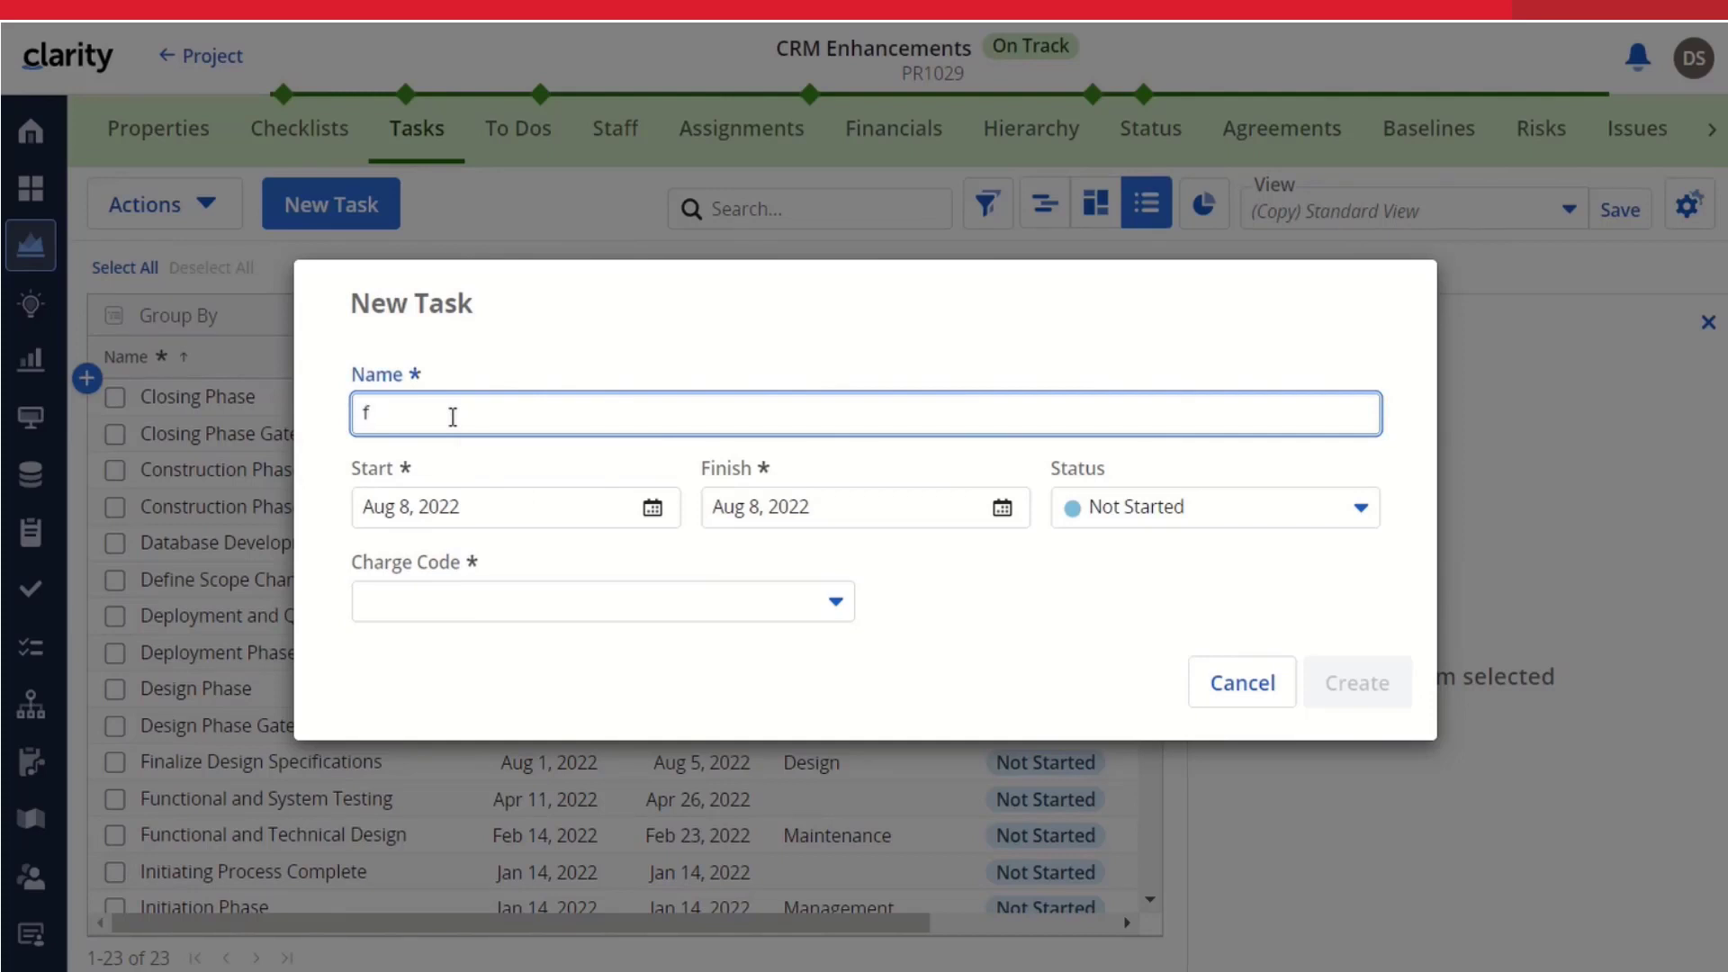
{"action": "key", "text": "BackSpace"}
{"action": "type", "text": "F"}
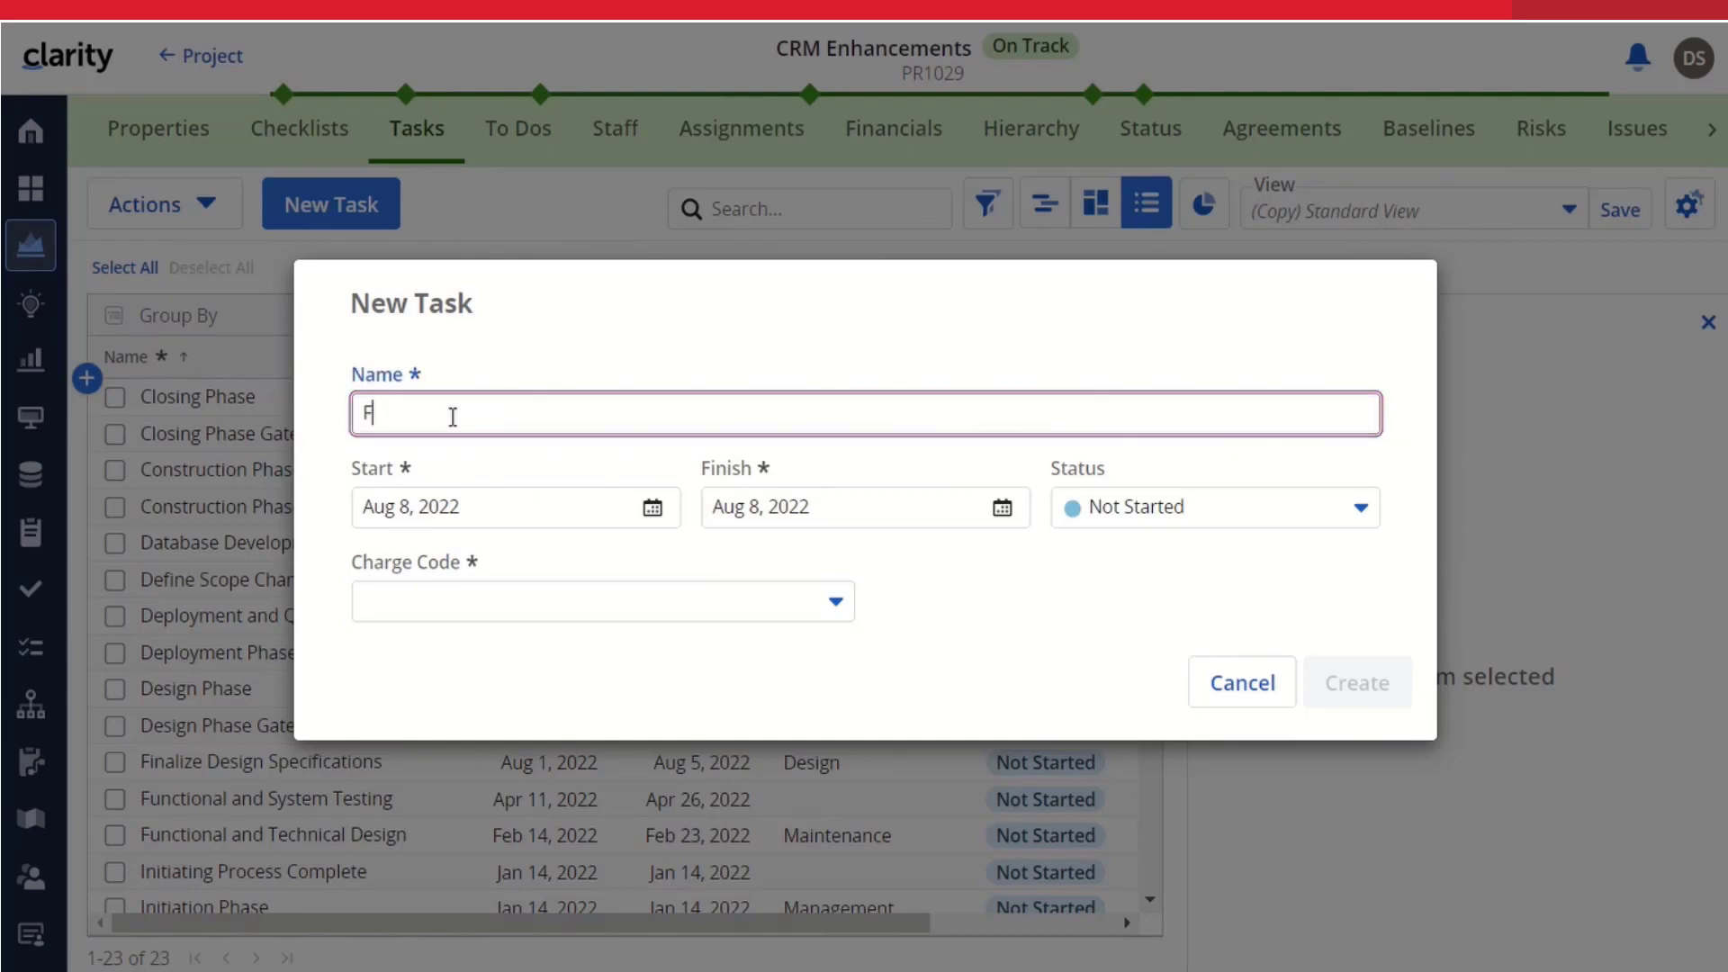
{"action": "type", "text": "inalize "}
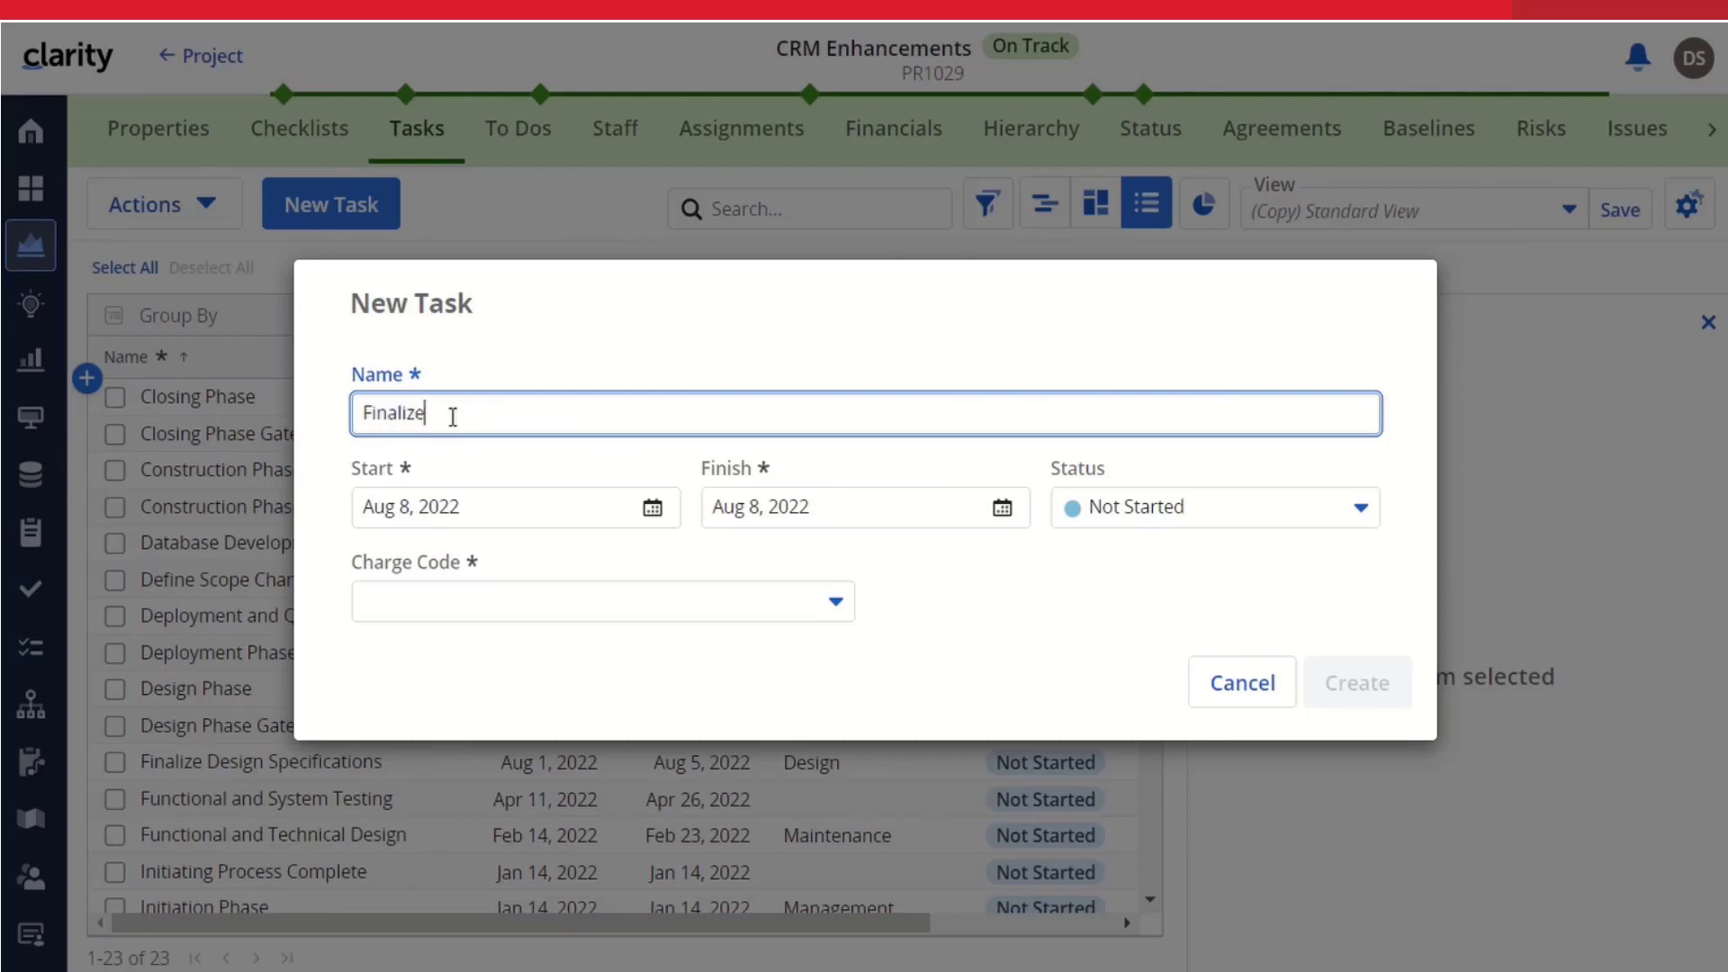
{"action": "type", "text": "Design Specifications"}
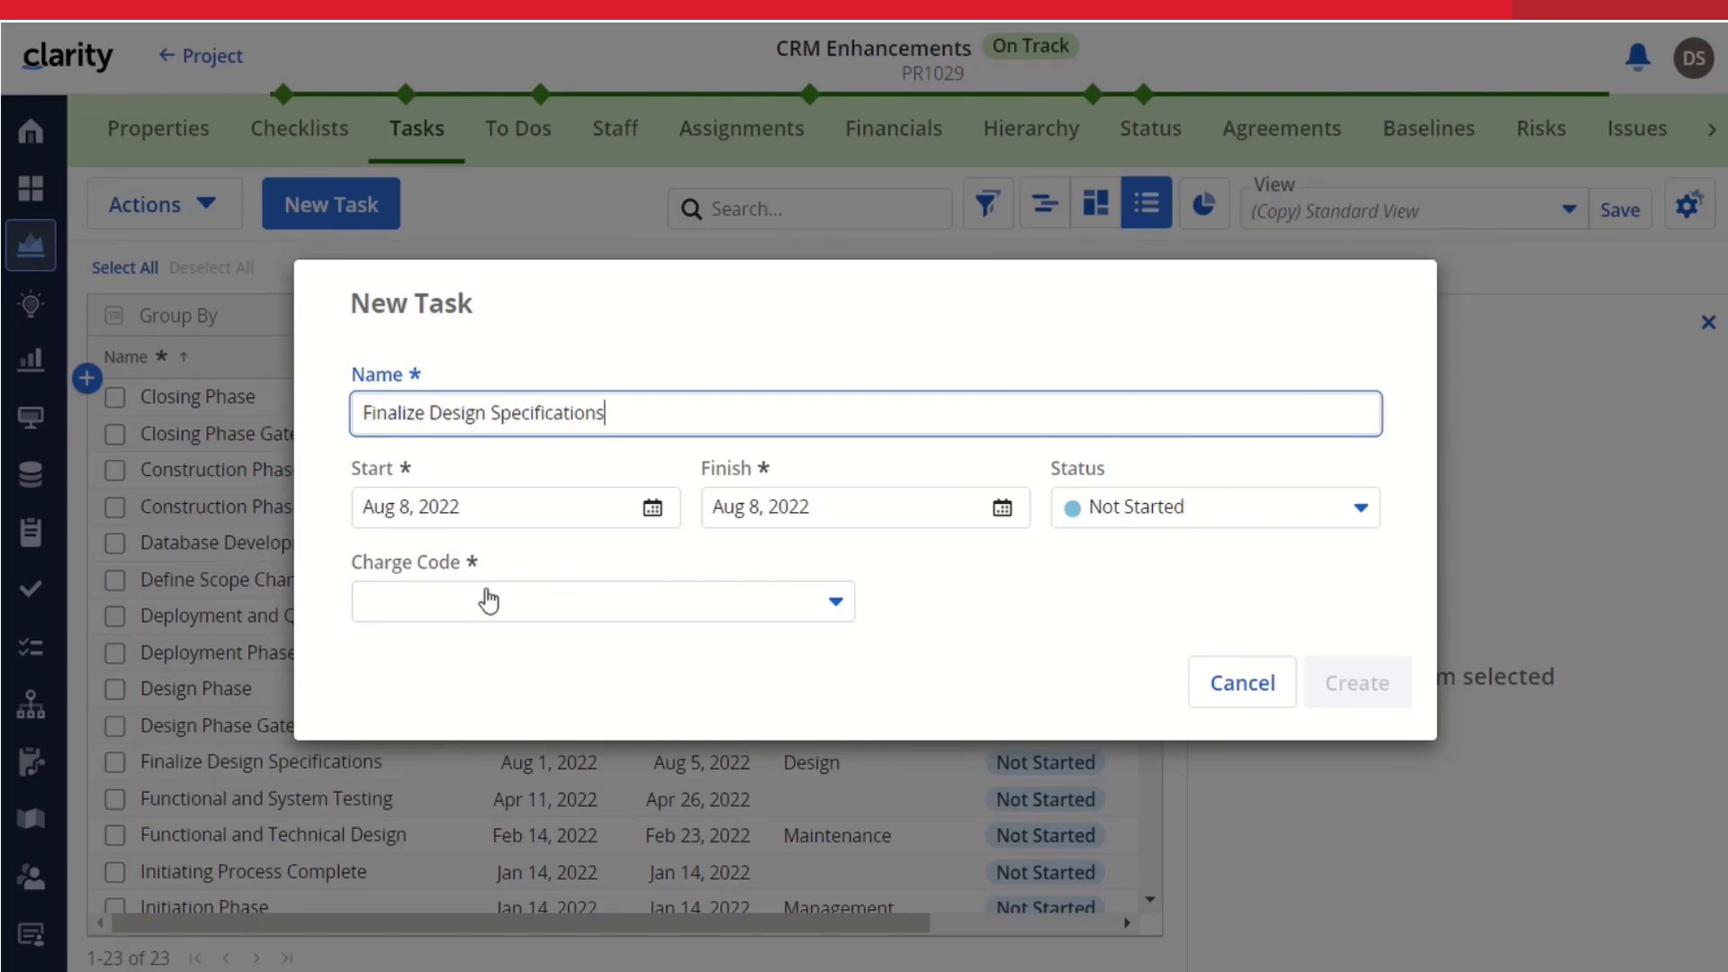
{"action": "left_click", "coordinate": [837, 603]}
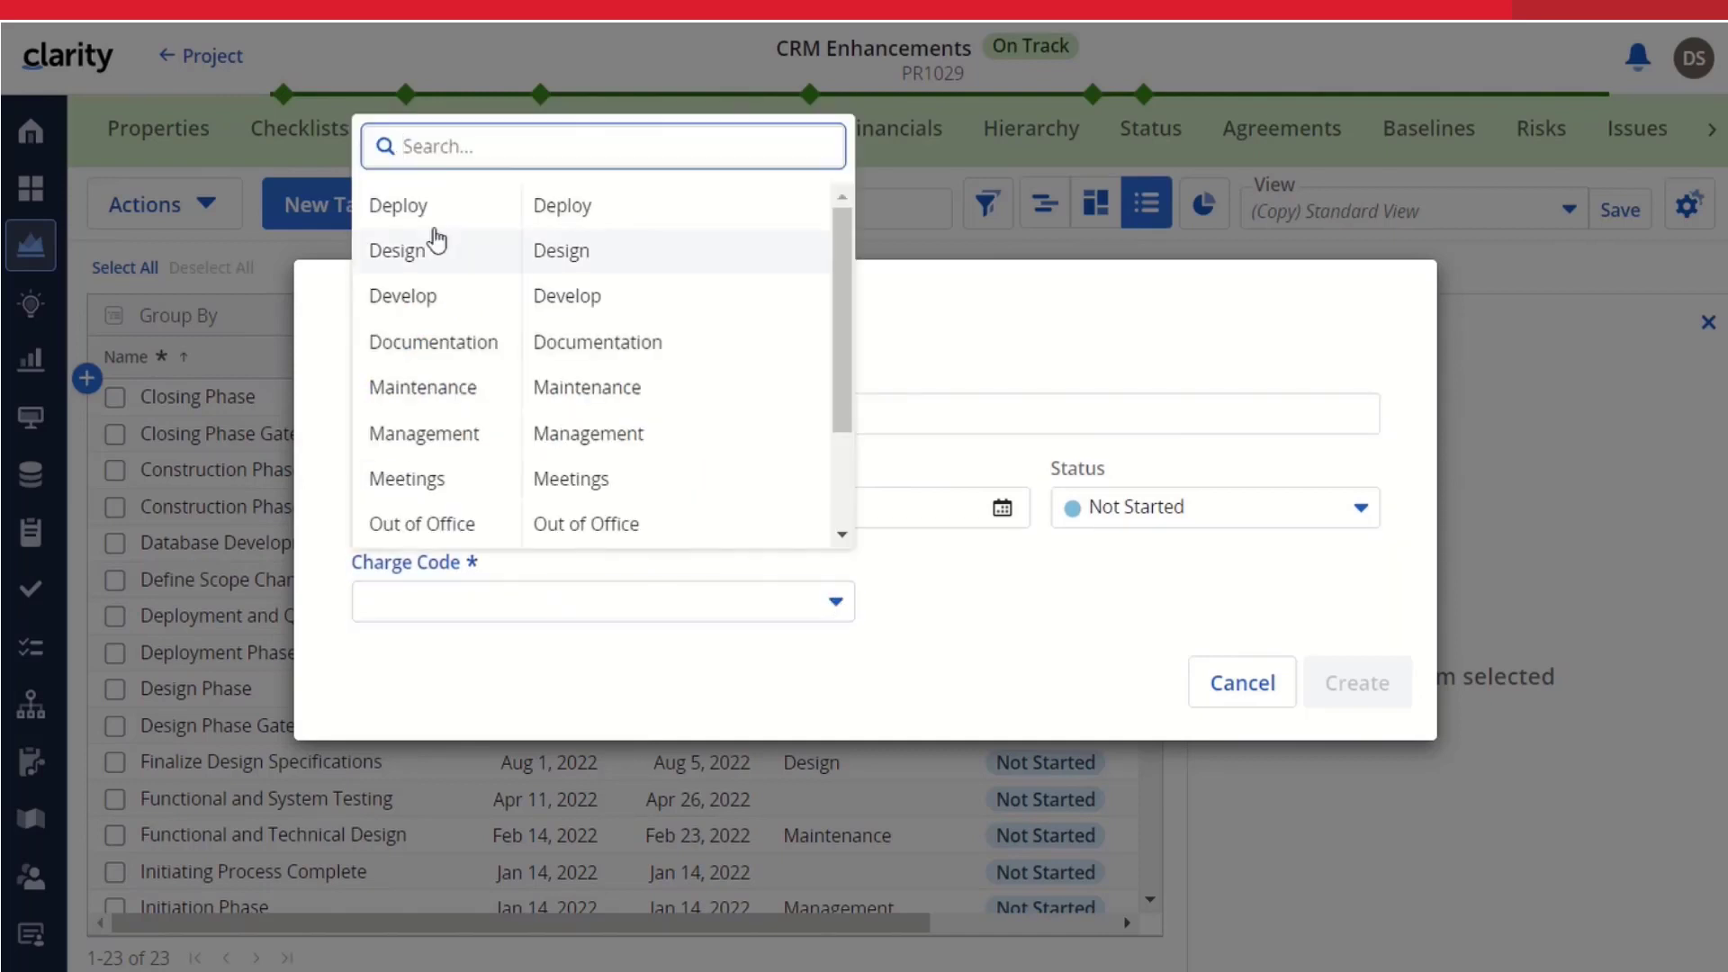
{"action": "left_click", "coordinate": [396, 252]}
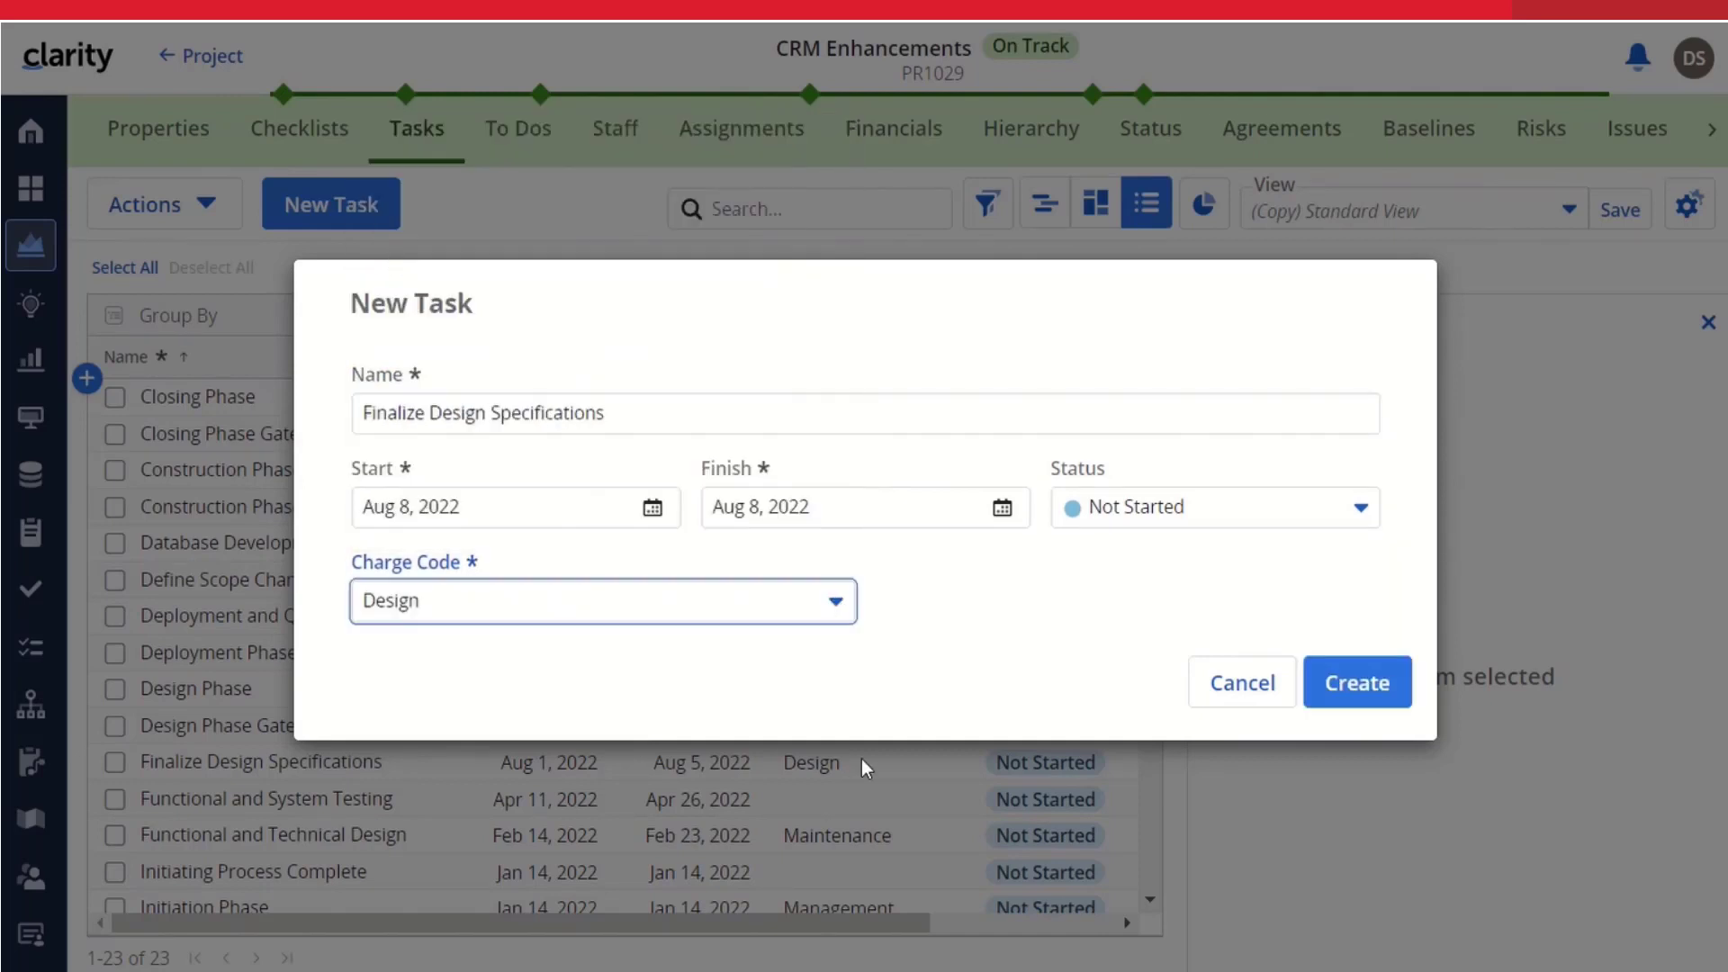
{"action": "left_click", "coordinate": [1356, 686]}
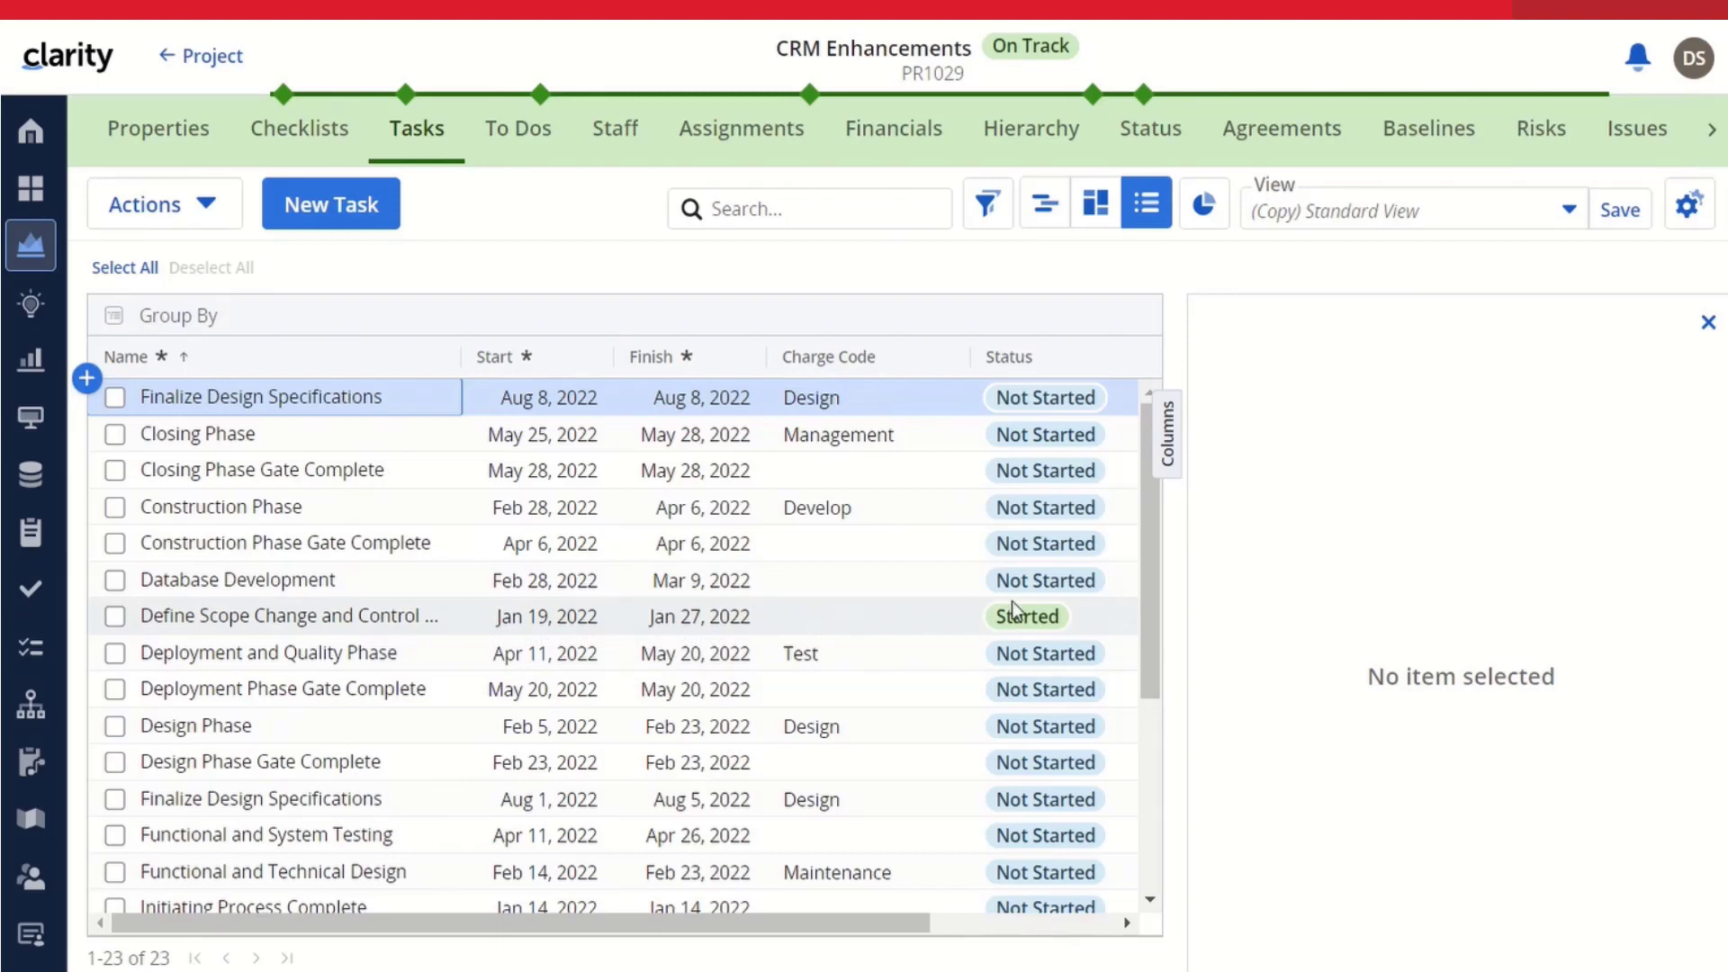
{"action": "left_click", "coordinate": [590, 622]}
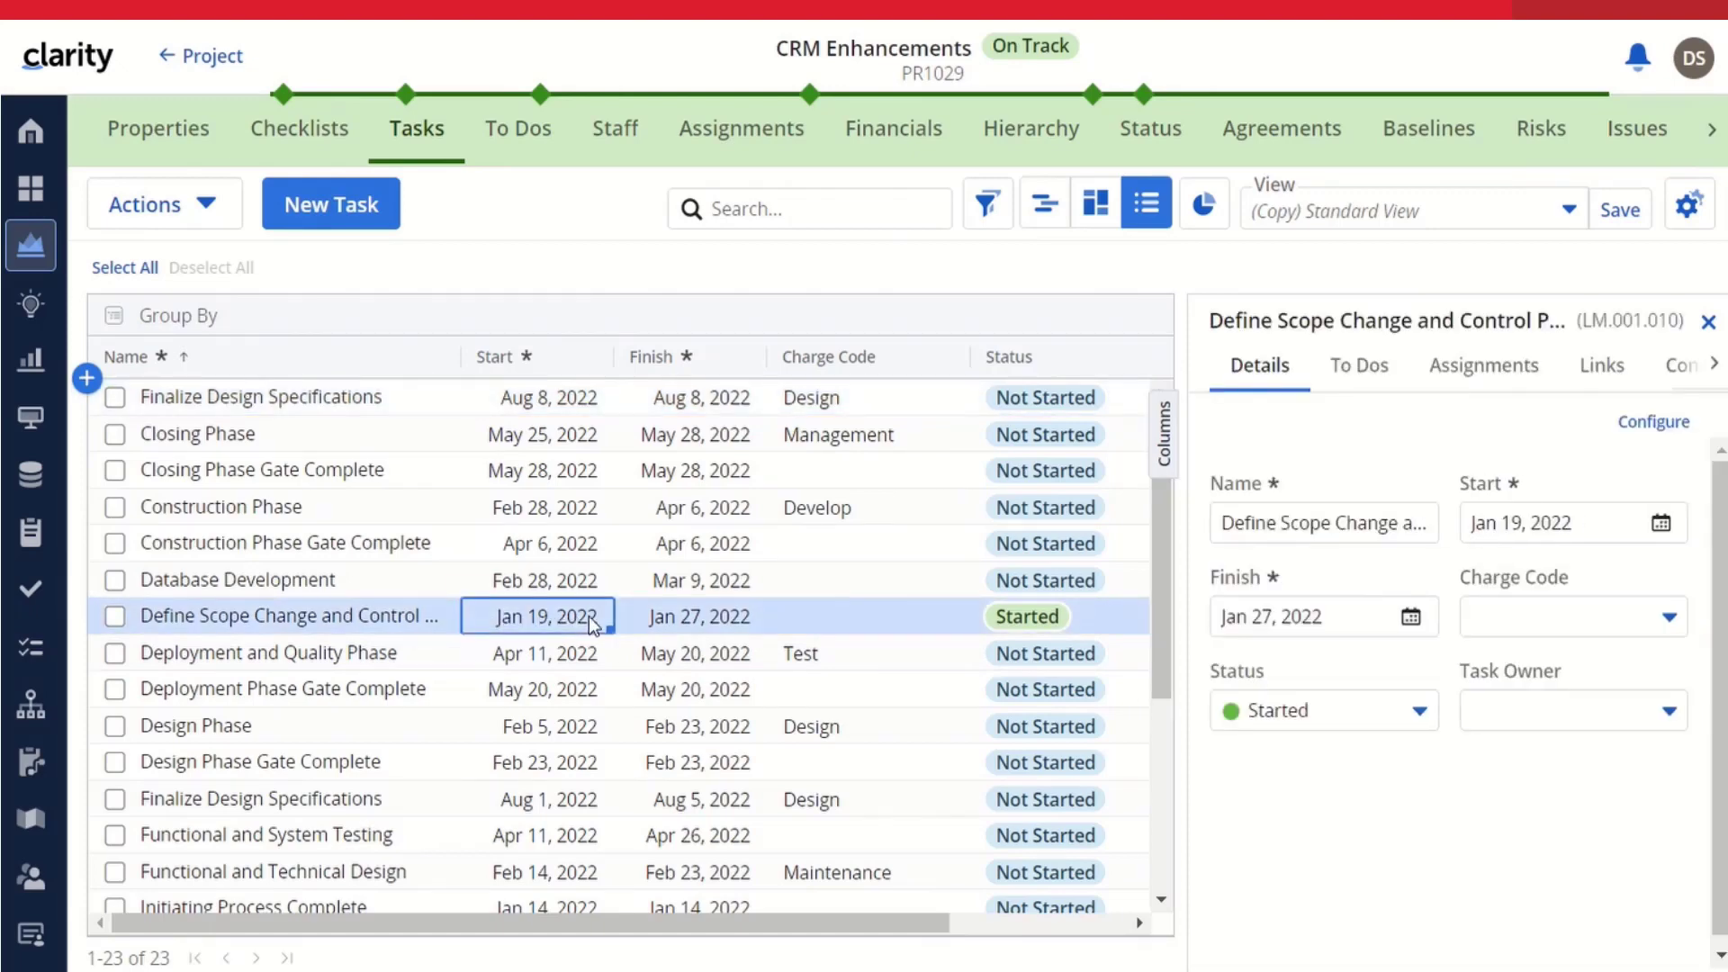
{"action": "left_click", "coordinate": [531, 614]}
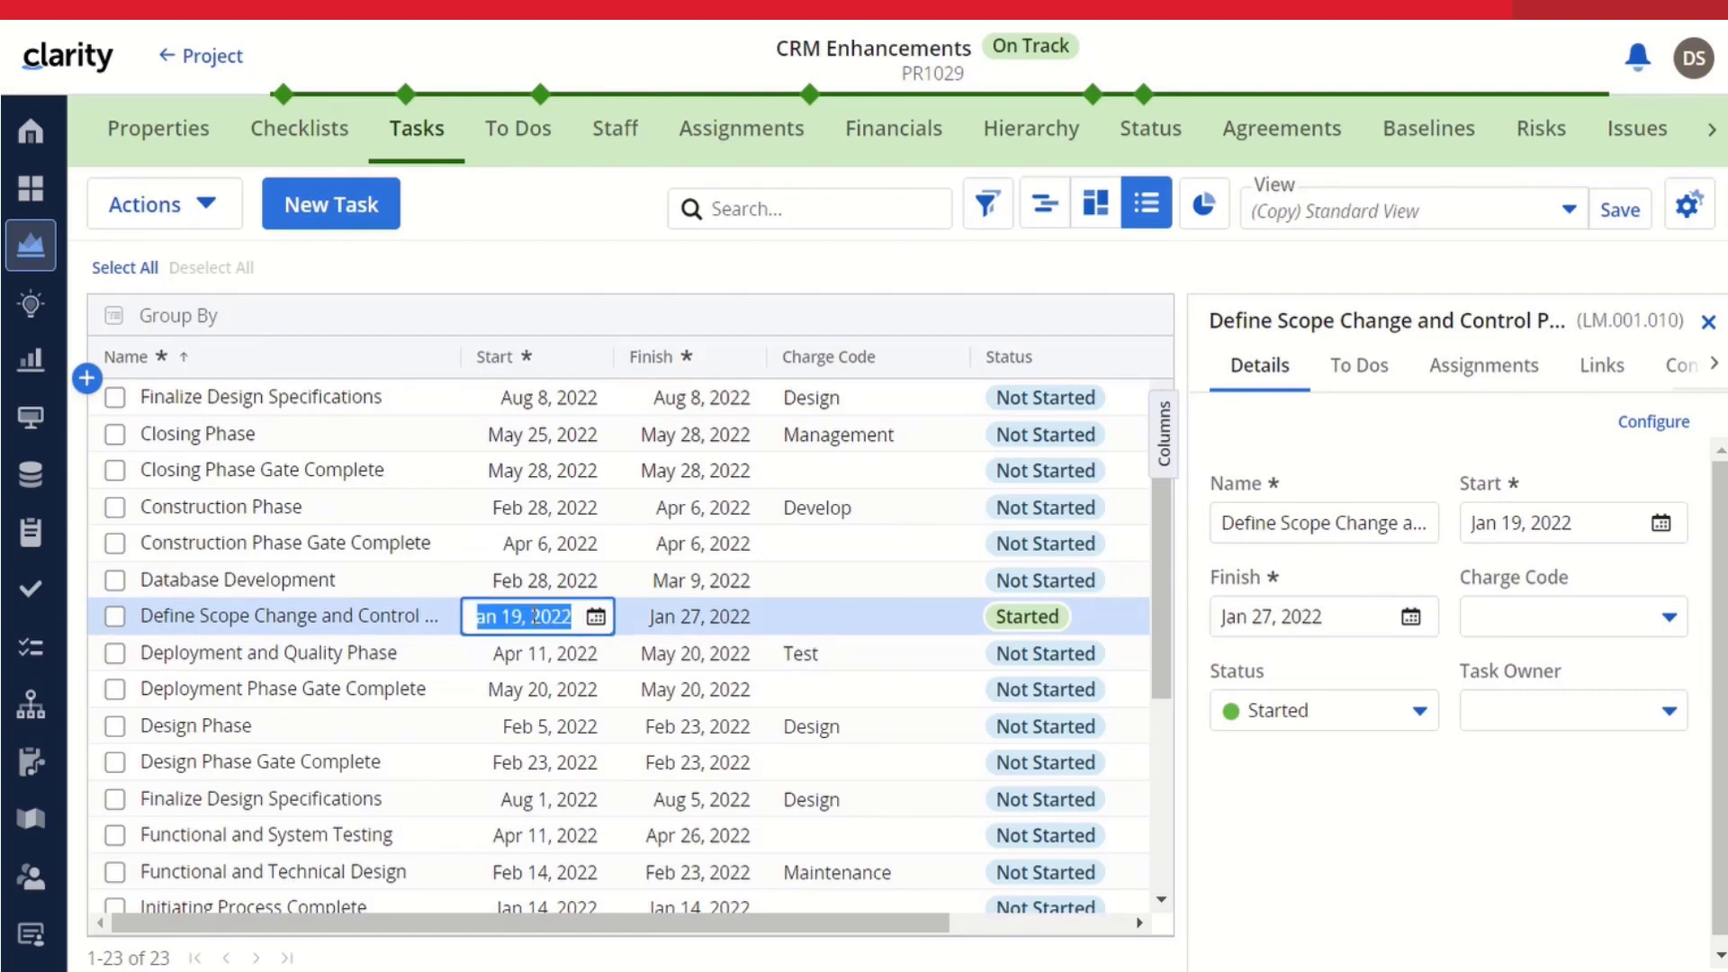
{"action": "left_click", "coordinate": [597, 617]}
{"action": "left_click", "coordinate": [472, 408]}
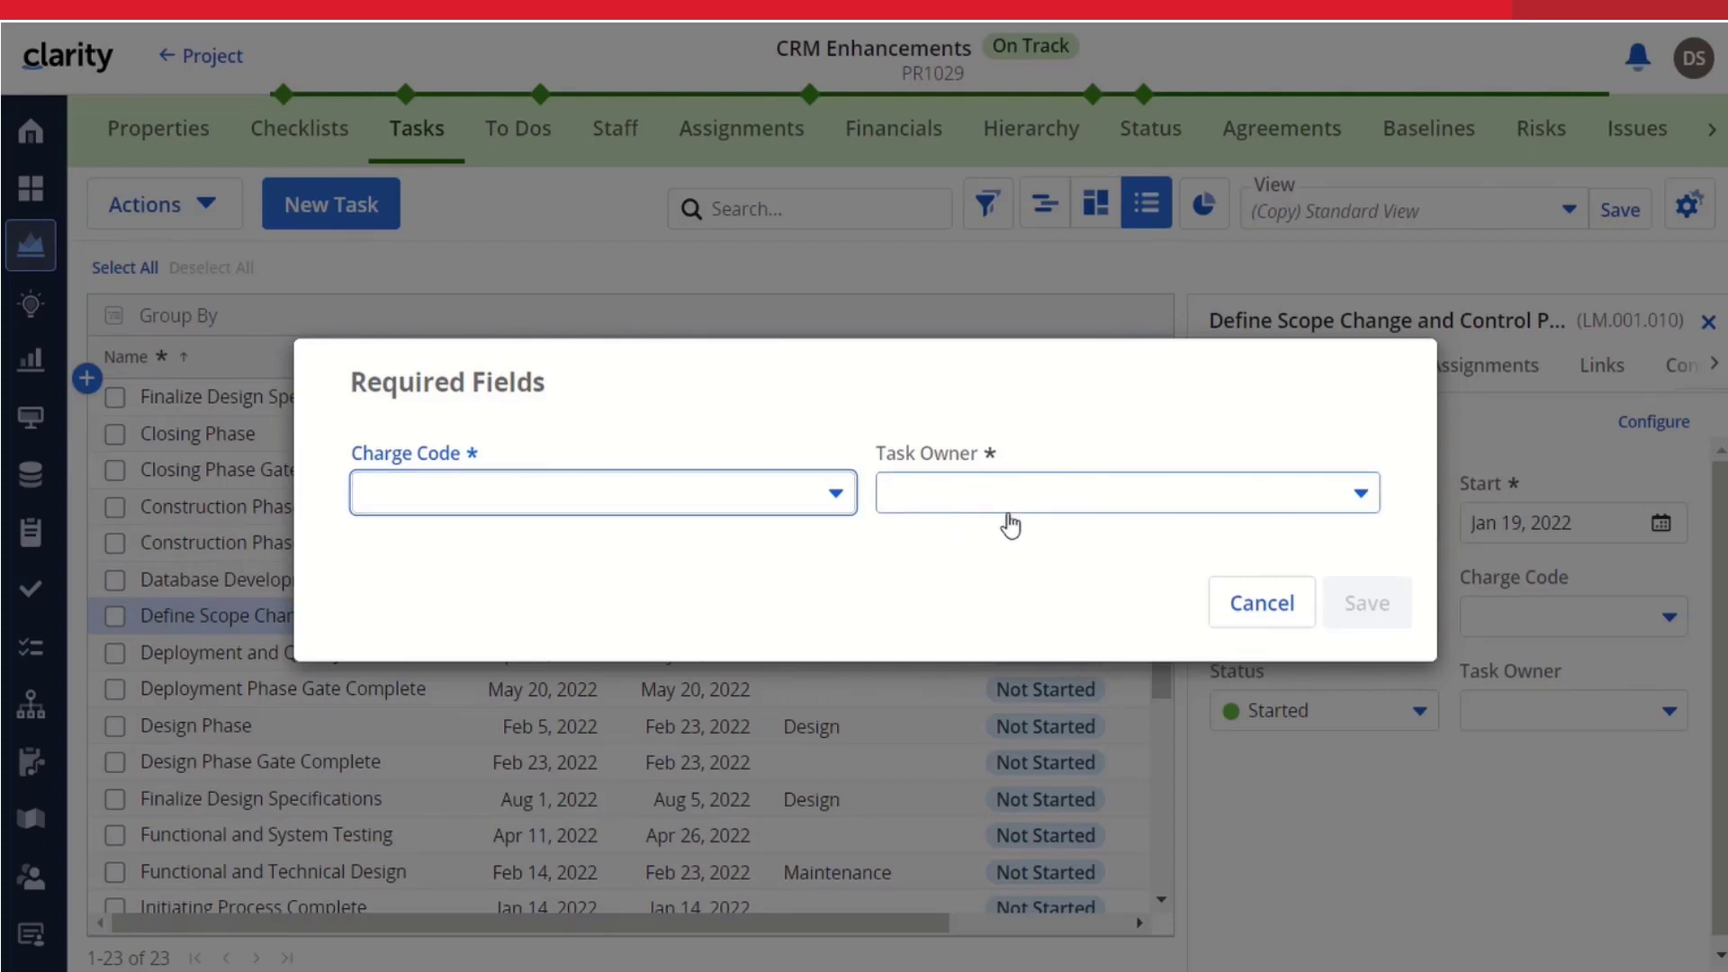
{"action": "left_click", "coordinate": [836, 496]}
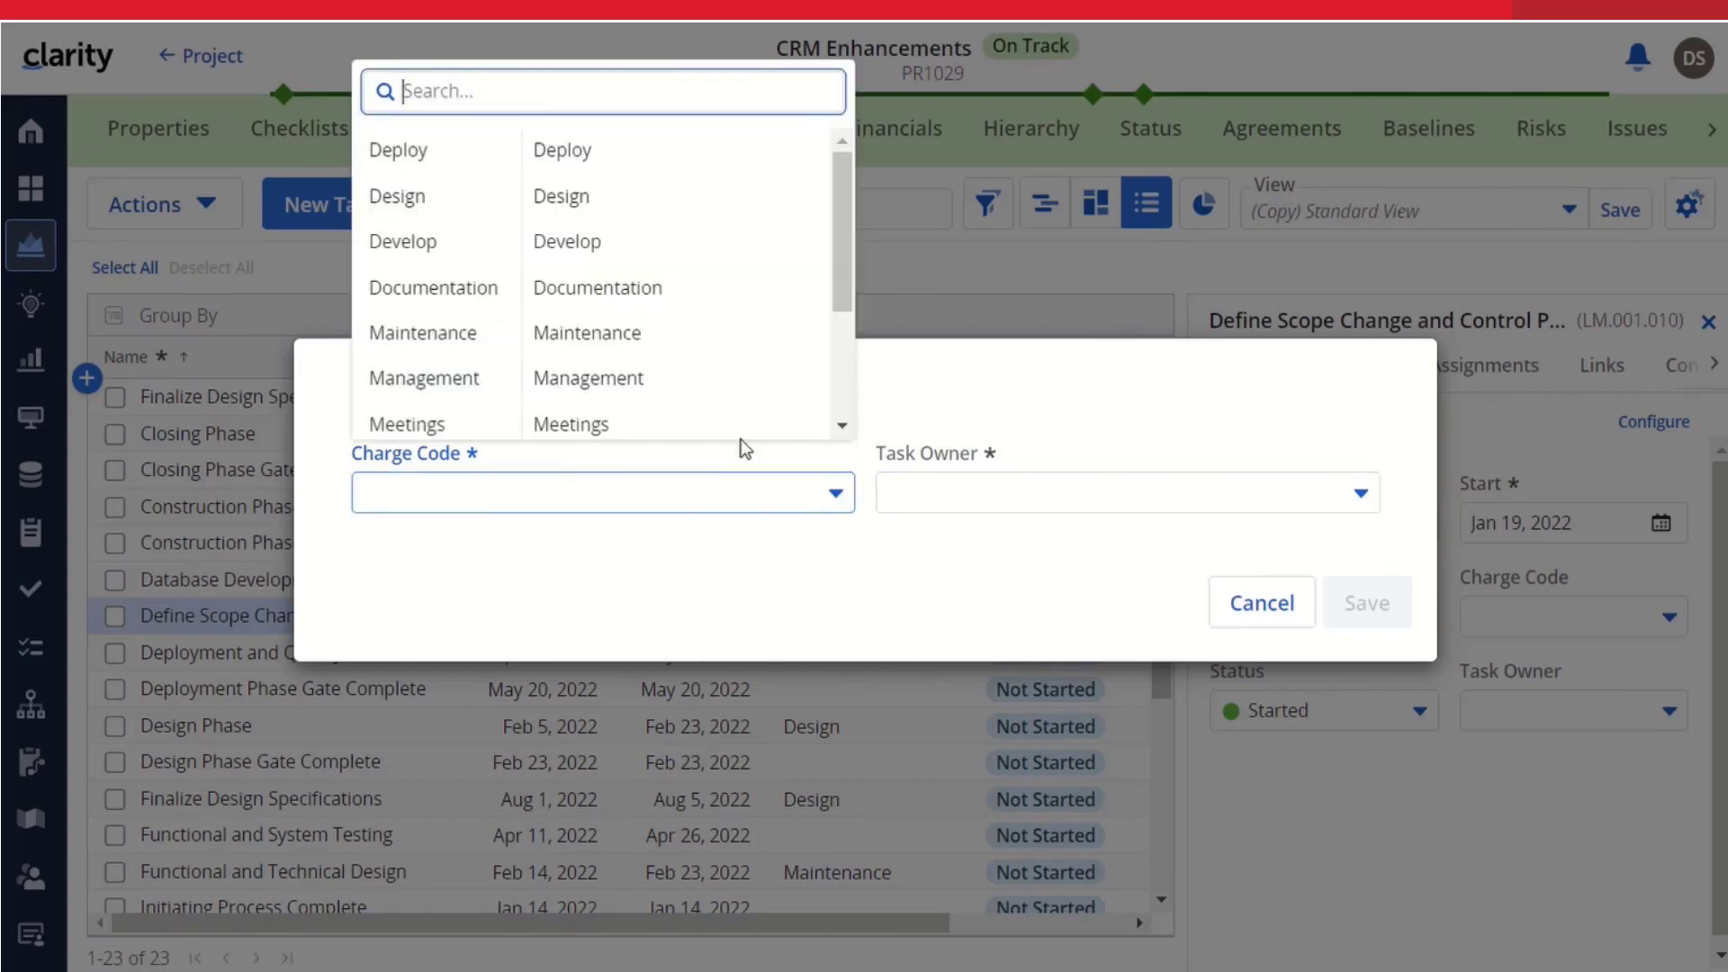
{"action": "left_click", "coordinate": [407, 197]}
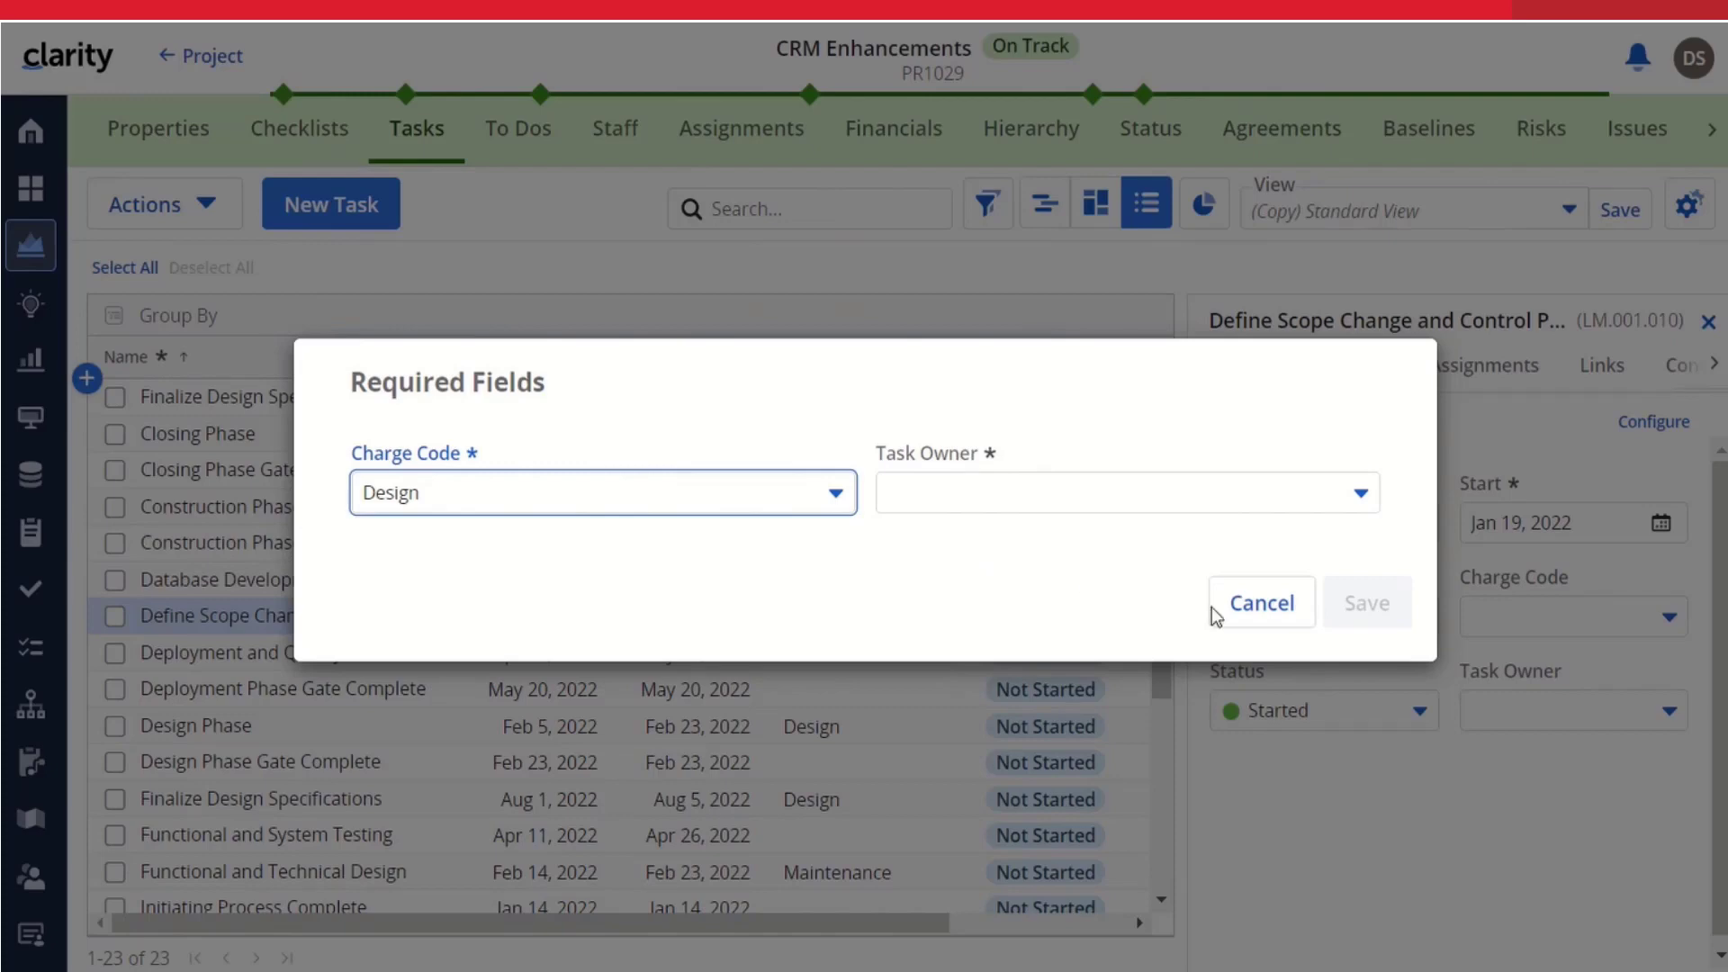
{"action": "left_click", "coordinate": [1260, 603]}
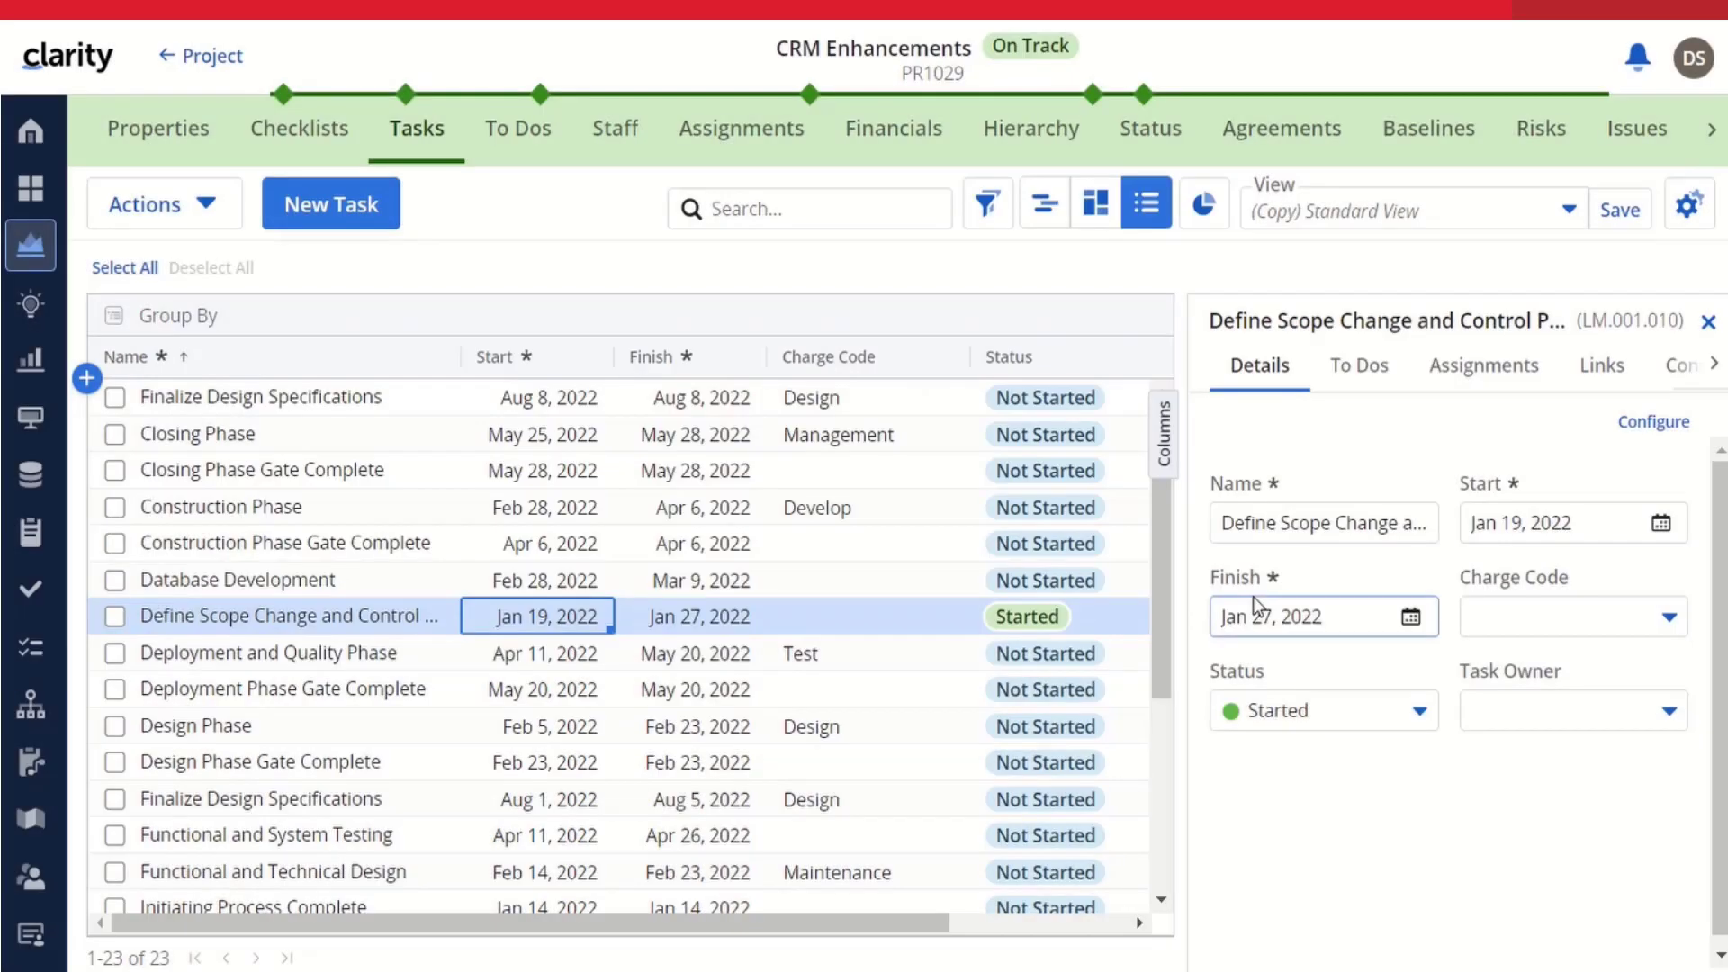
Step: Pick Jan 28, 2022 as the finish date of the Define Scope Change and Control task in the grid
{"action": "left_click", "coordinate": [888, 506]}
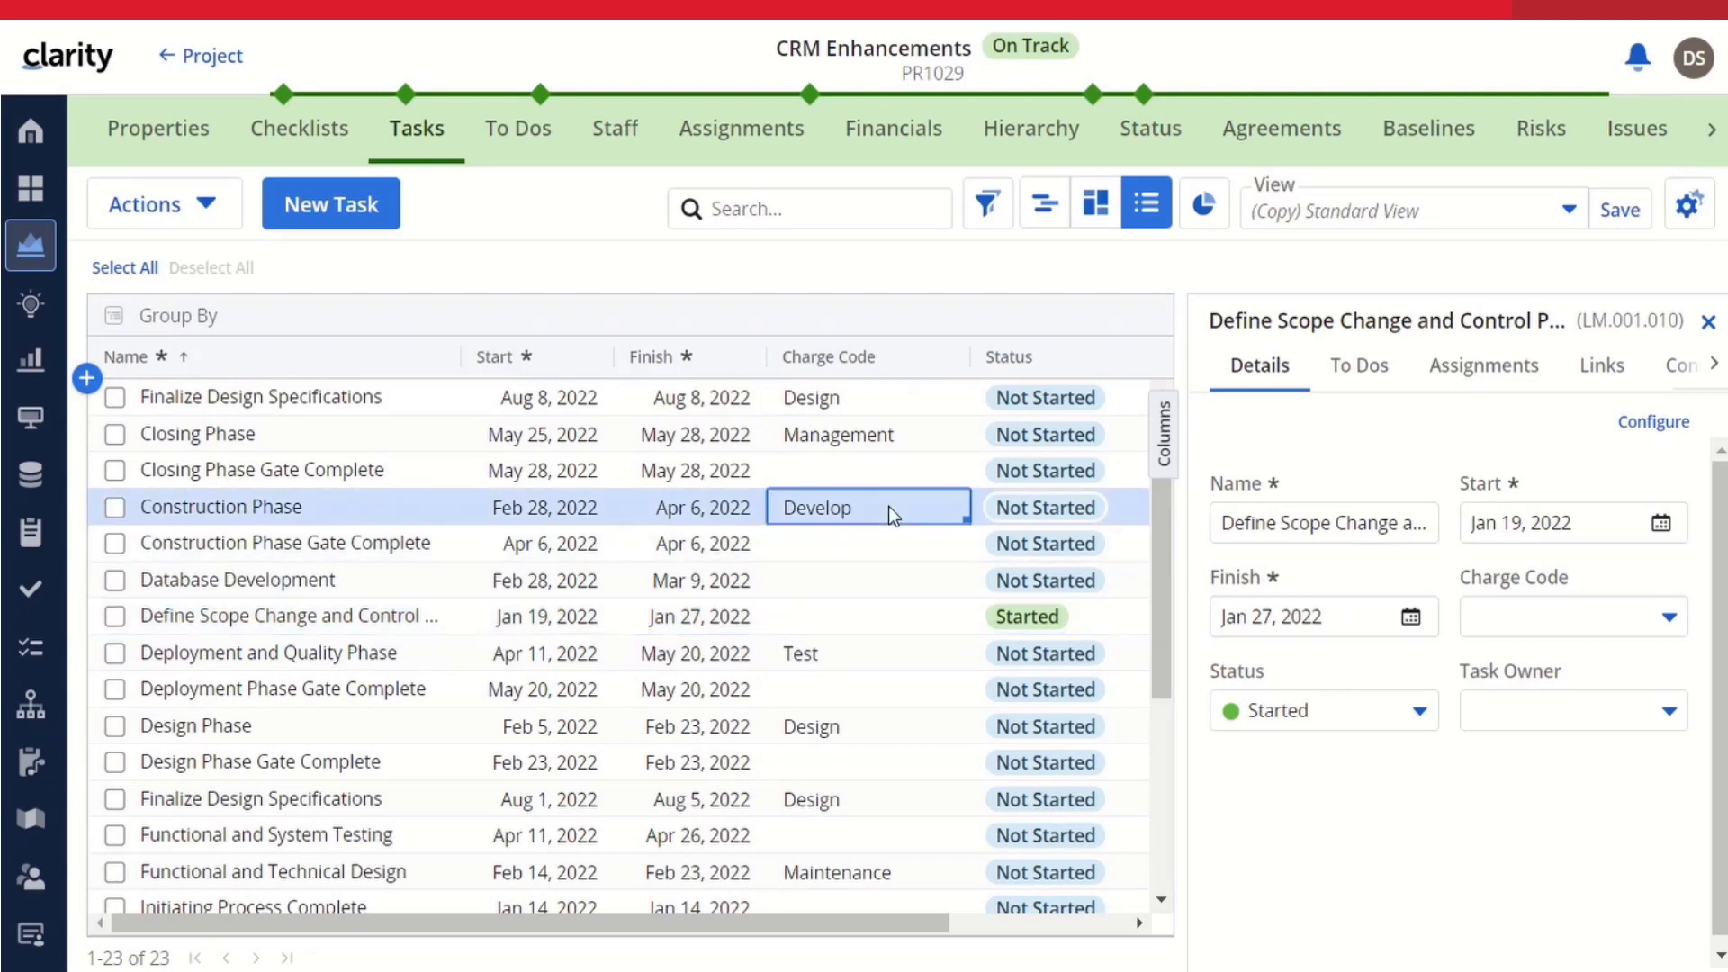
{"action": "left_click", "coordinate": [812, 619]}
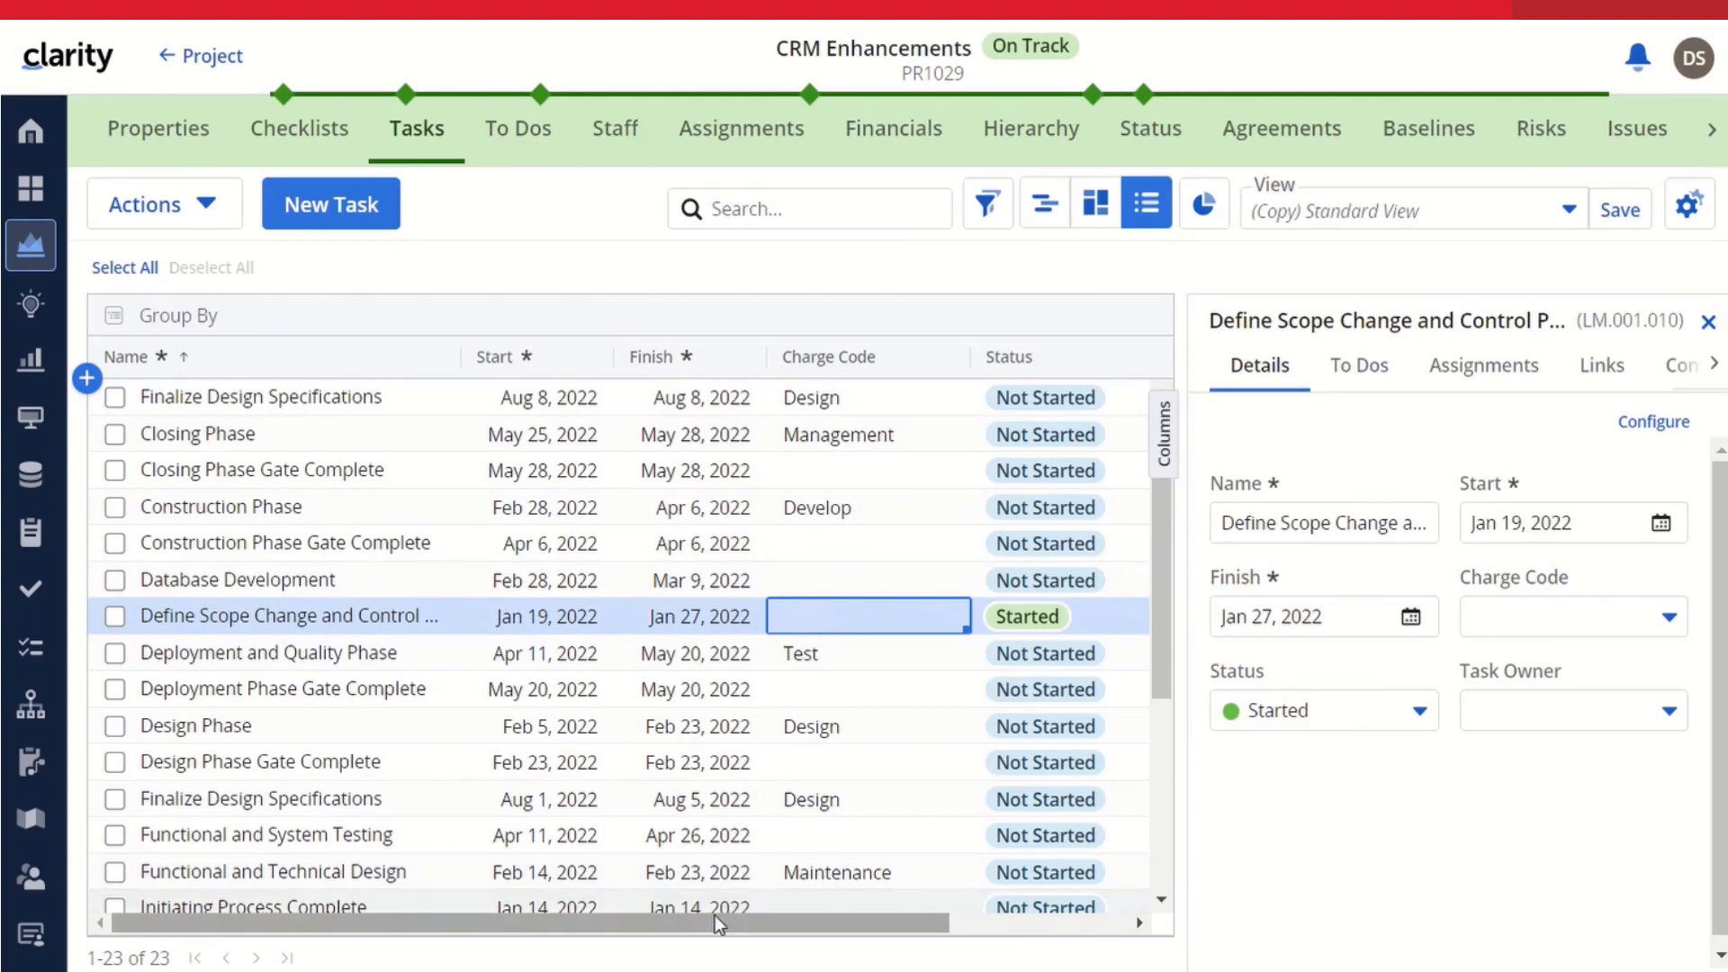
{"action": "left_click", "coordinate": [705, 612]}
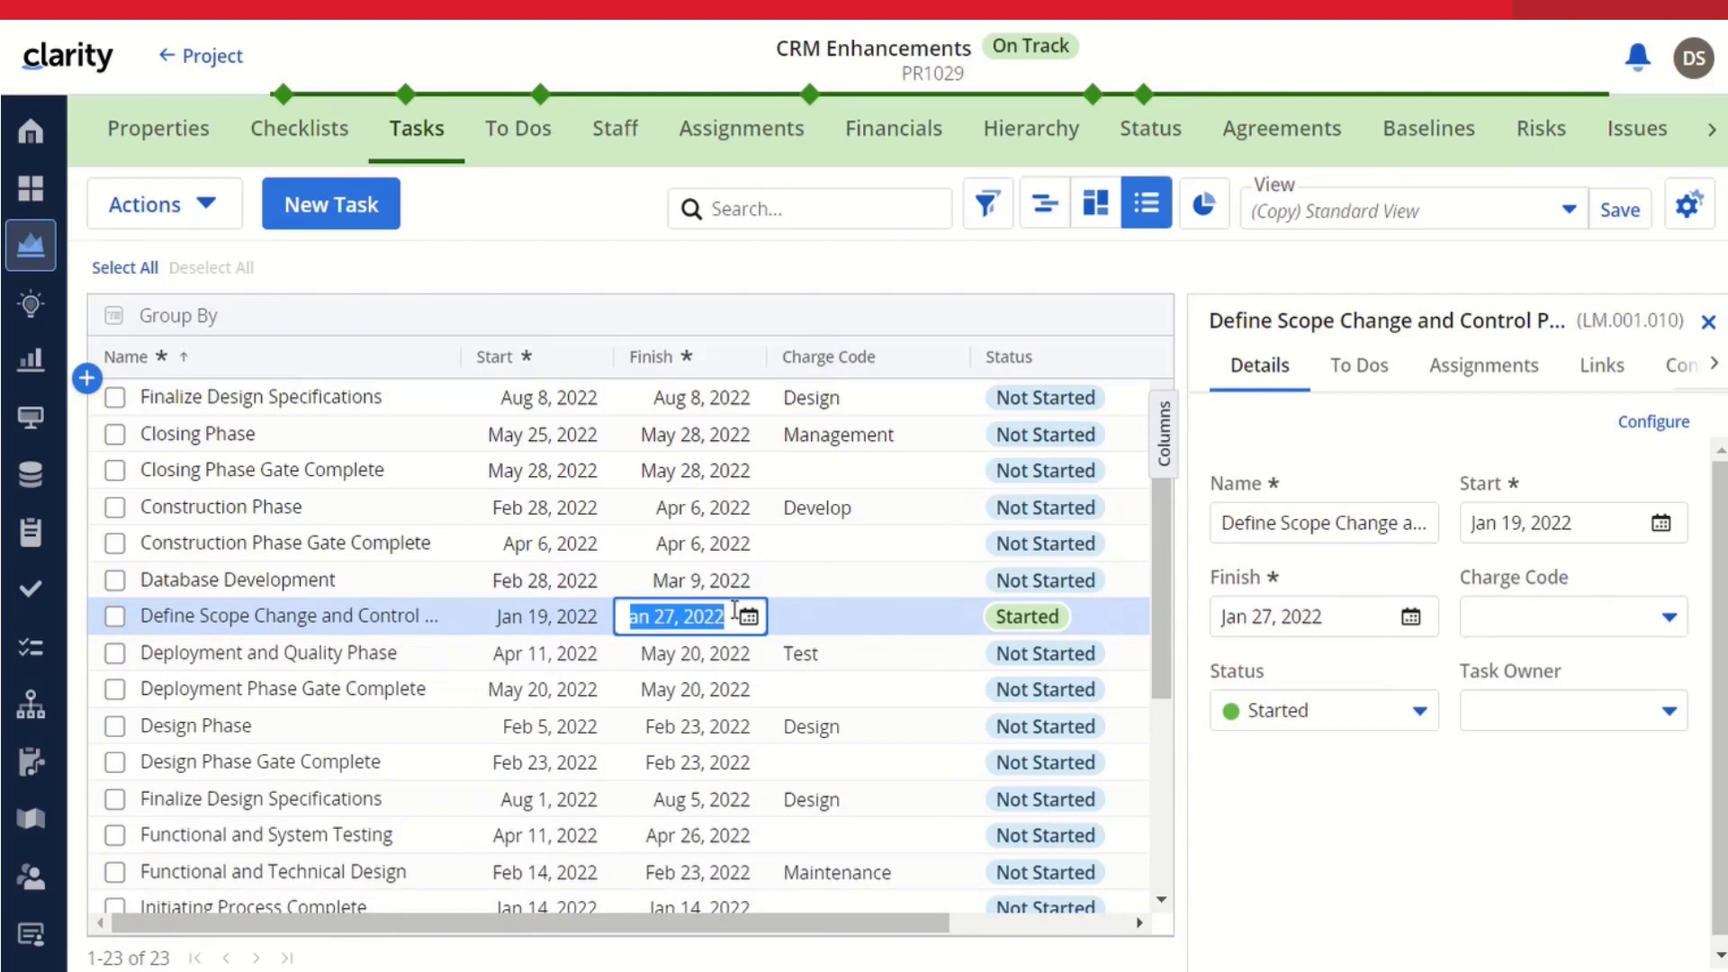
{"action": "left_click", "coordinate": [749, 618]}
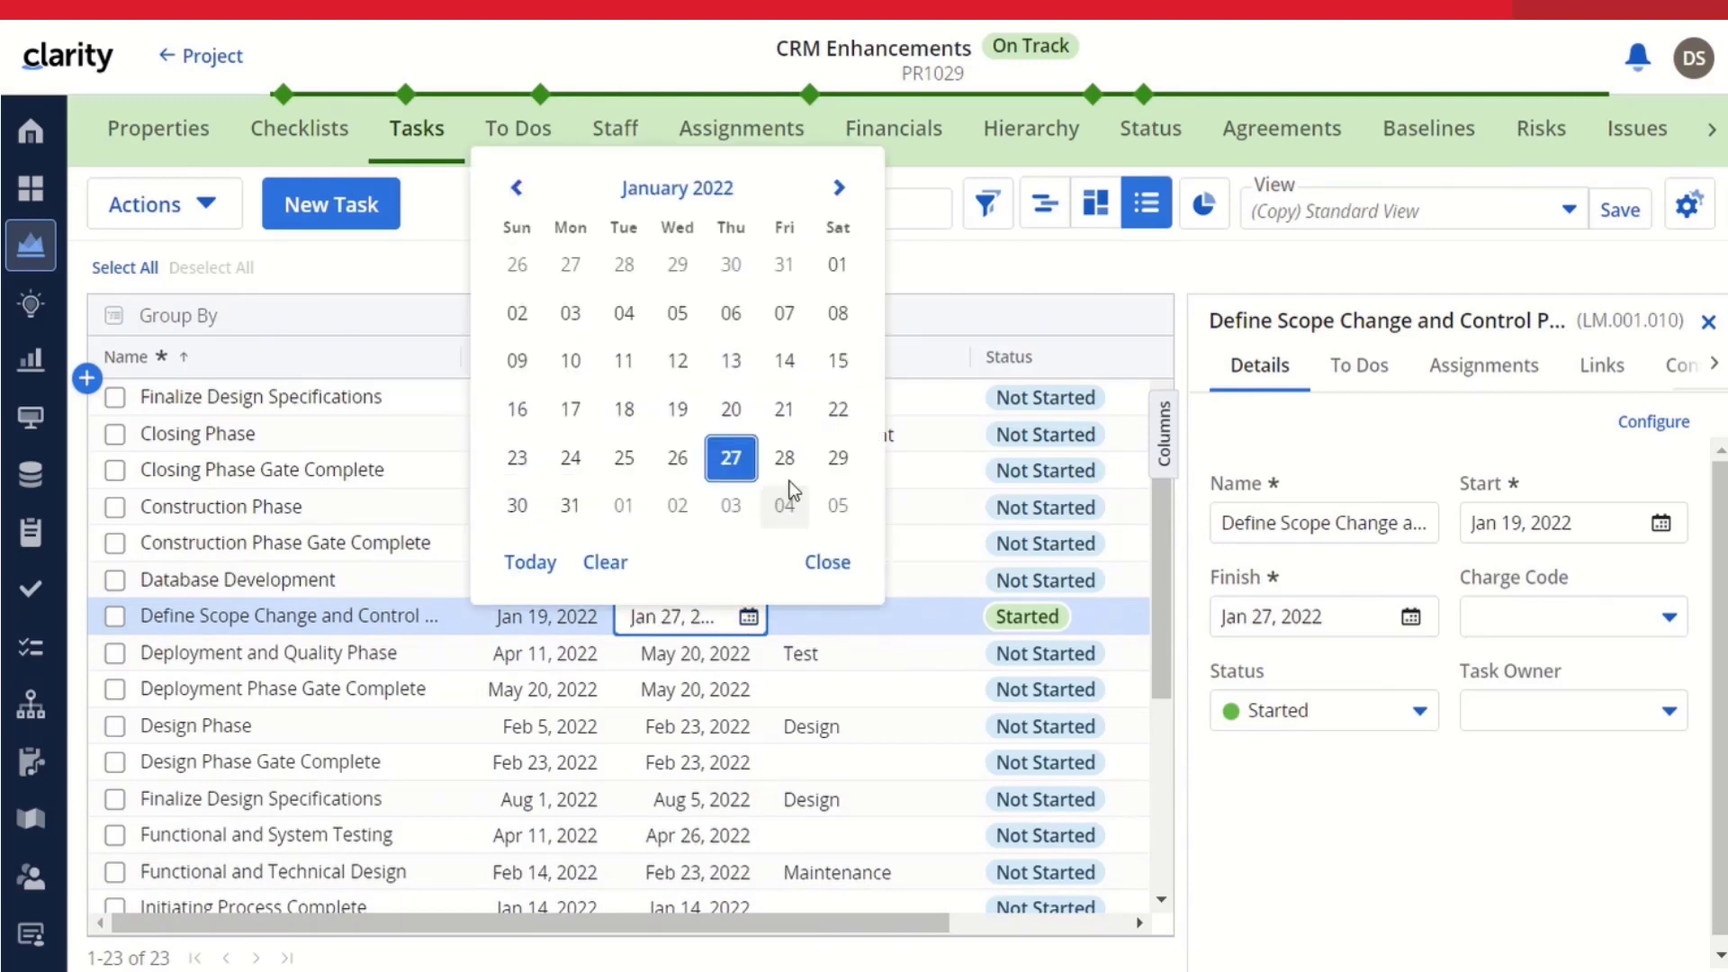
{"action": "left_click", "coordinate": [784, 457]}
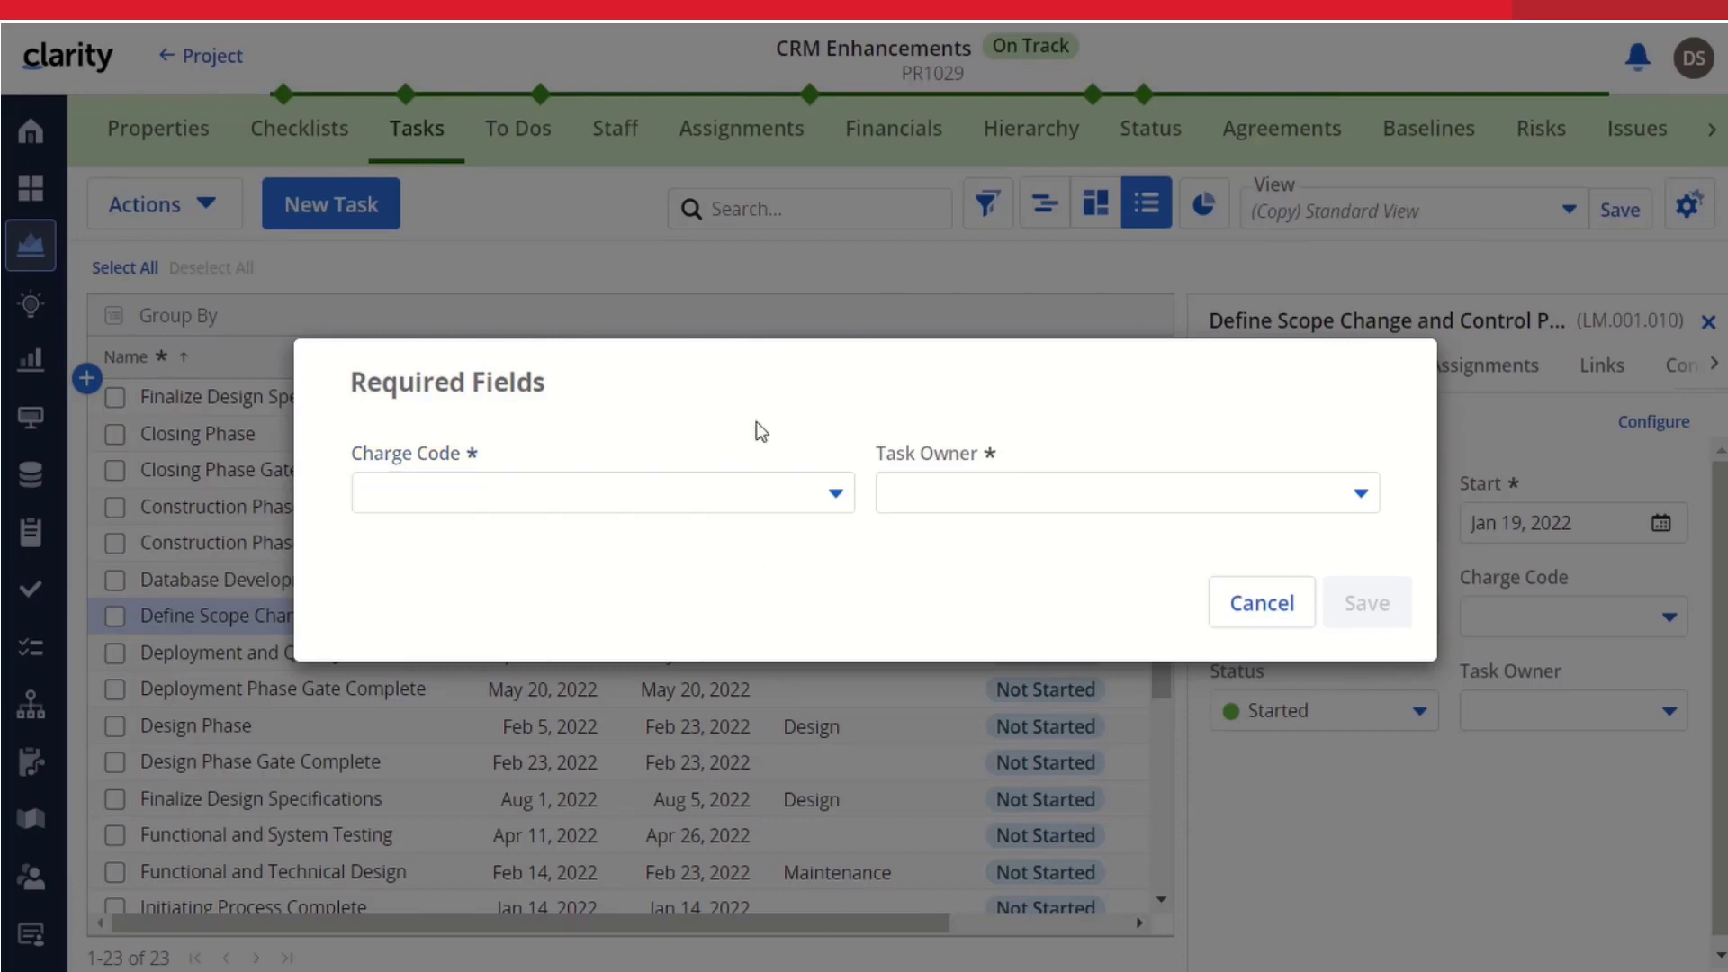
Step: Fill in the required fields with the Design charge code and a task owner, and save them
{"action": "left_click", "coordinate": [835, 497]}
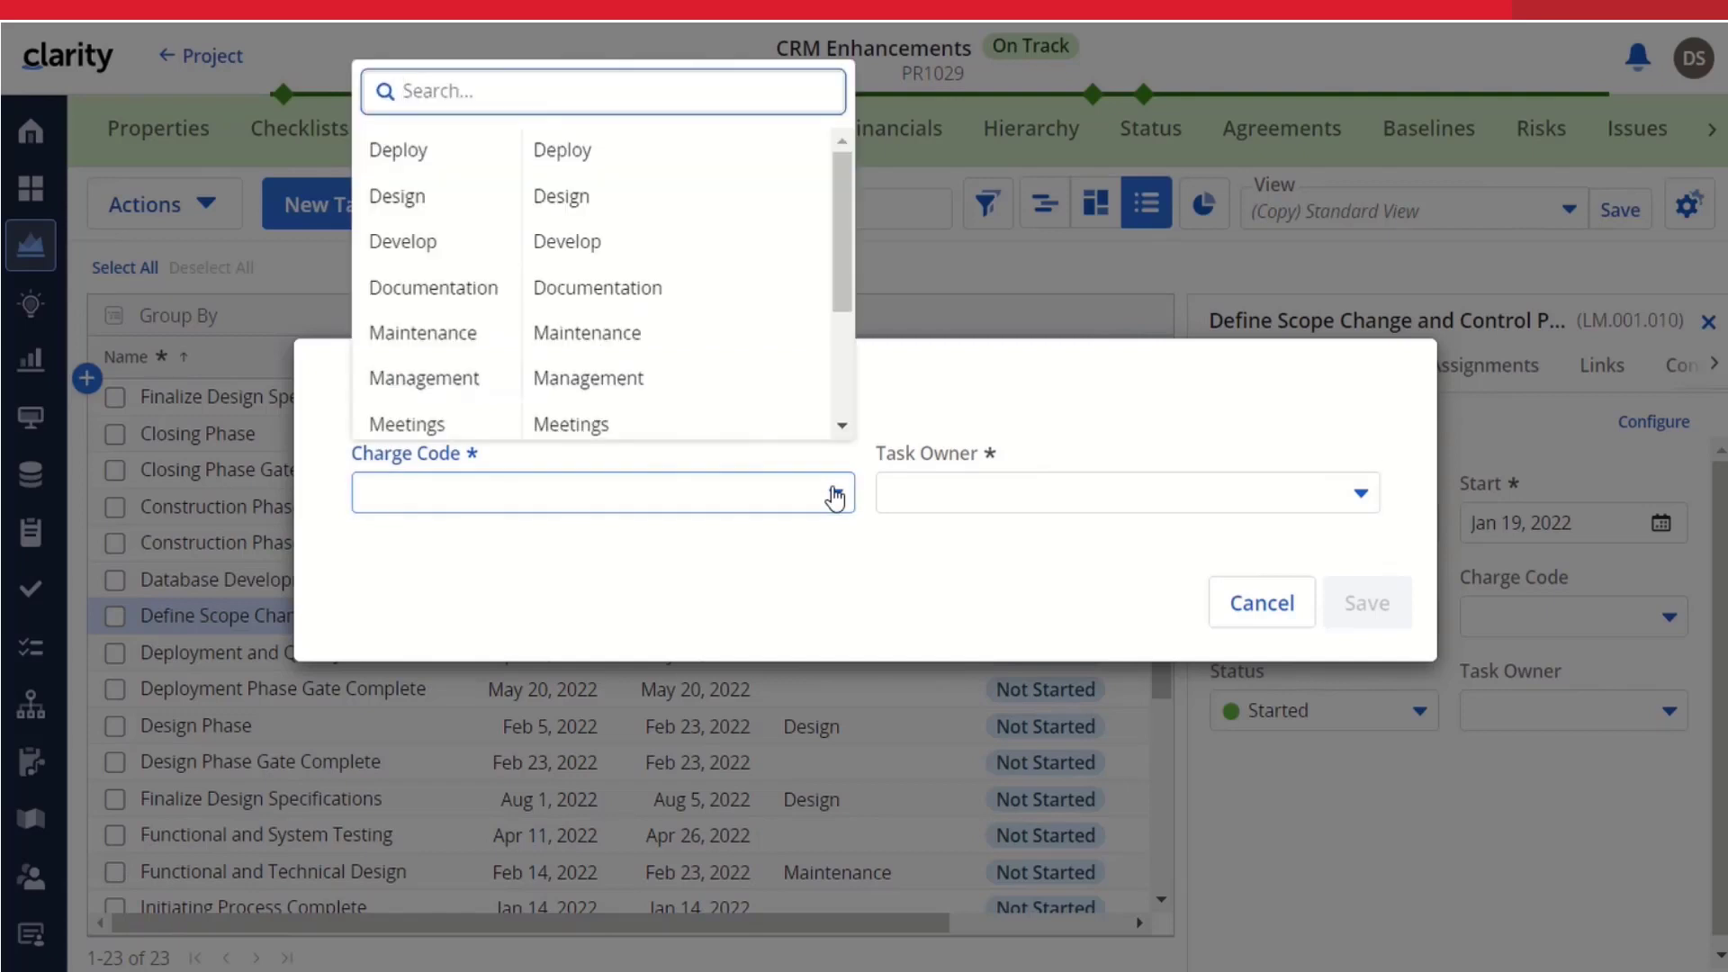
{"action": "left_click", "coordinate": [418, 199]}
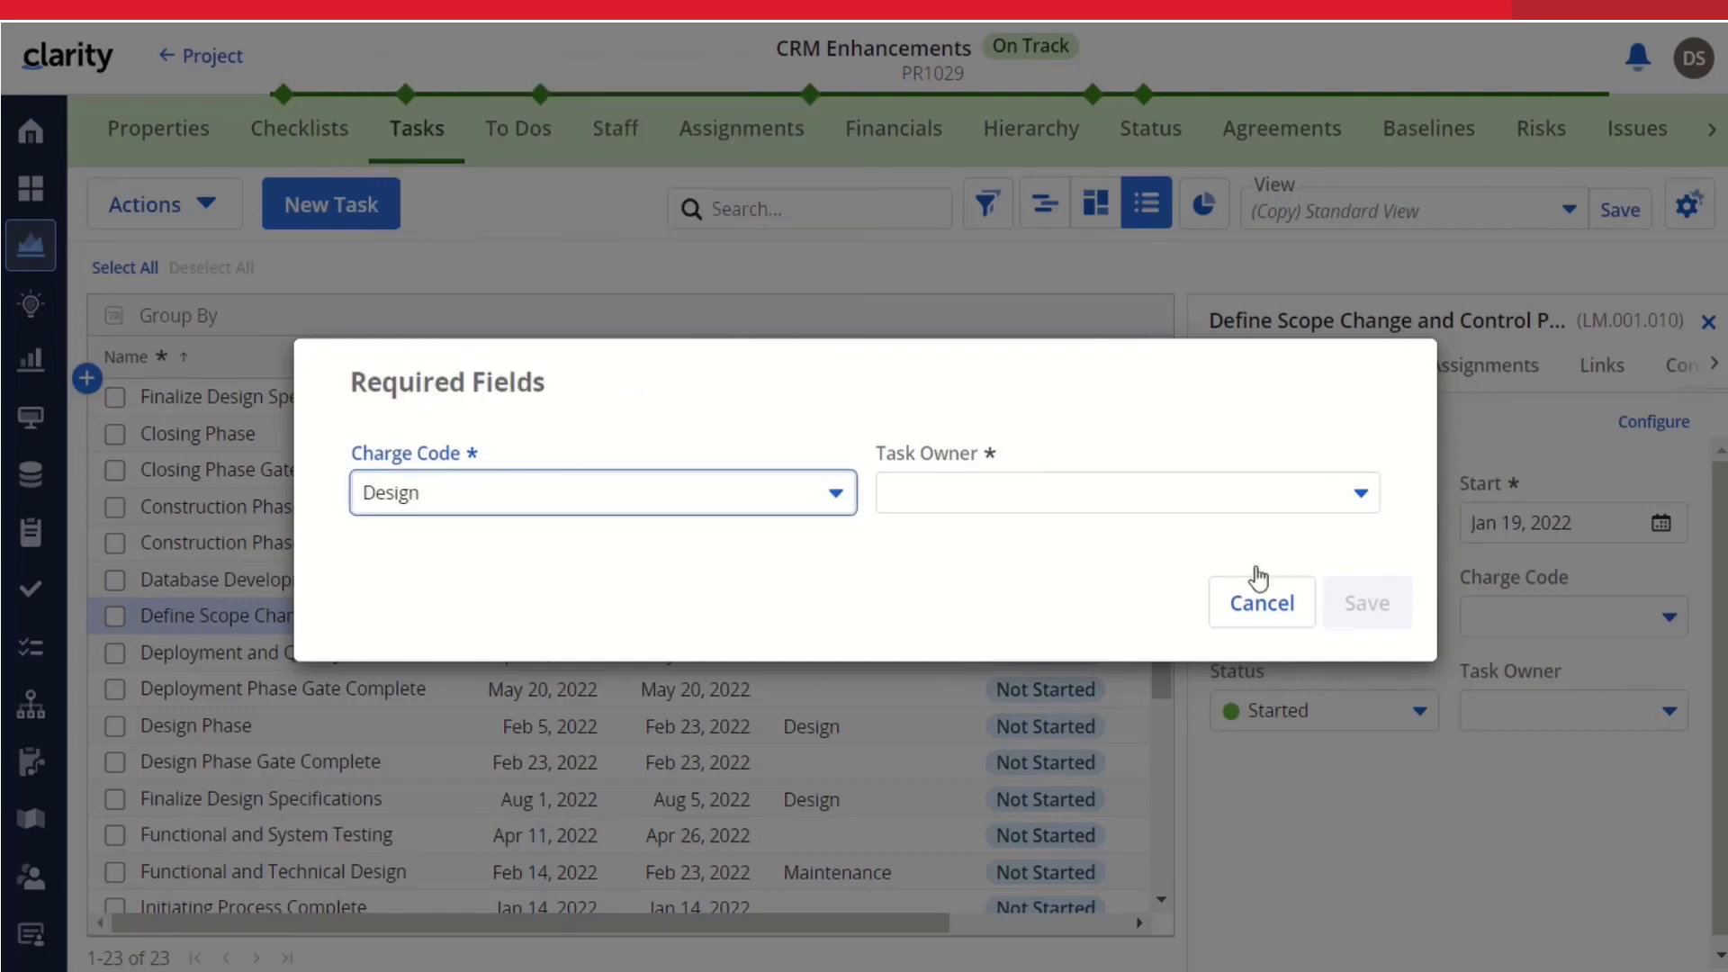
{"action": "left_click", "coordinate": [1358, 498]}
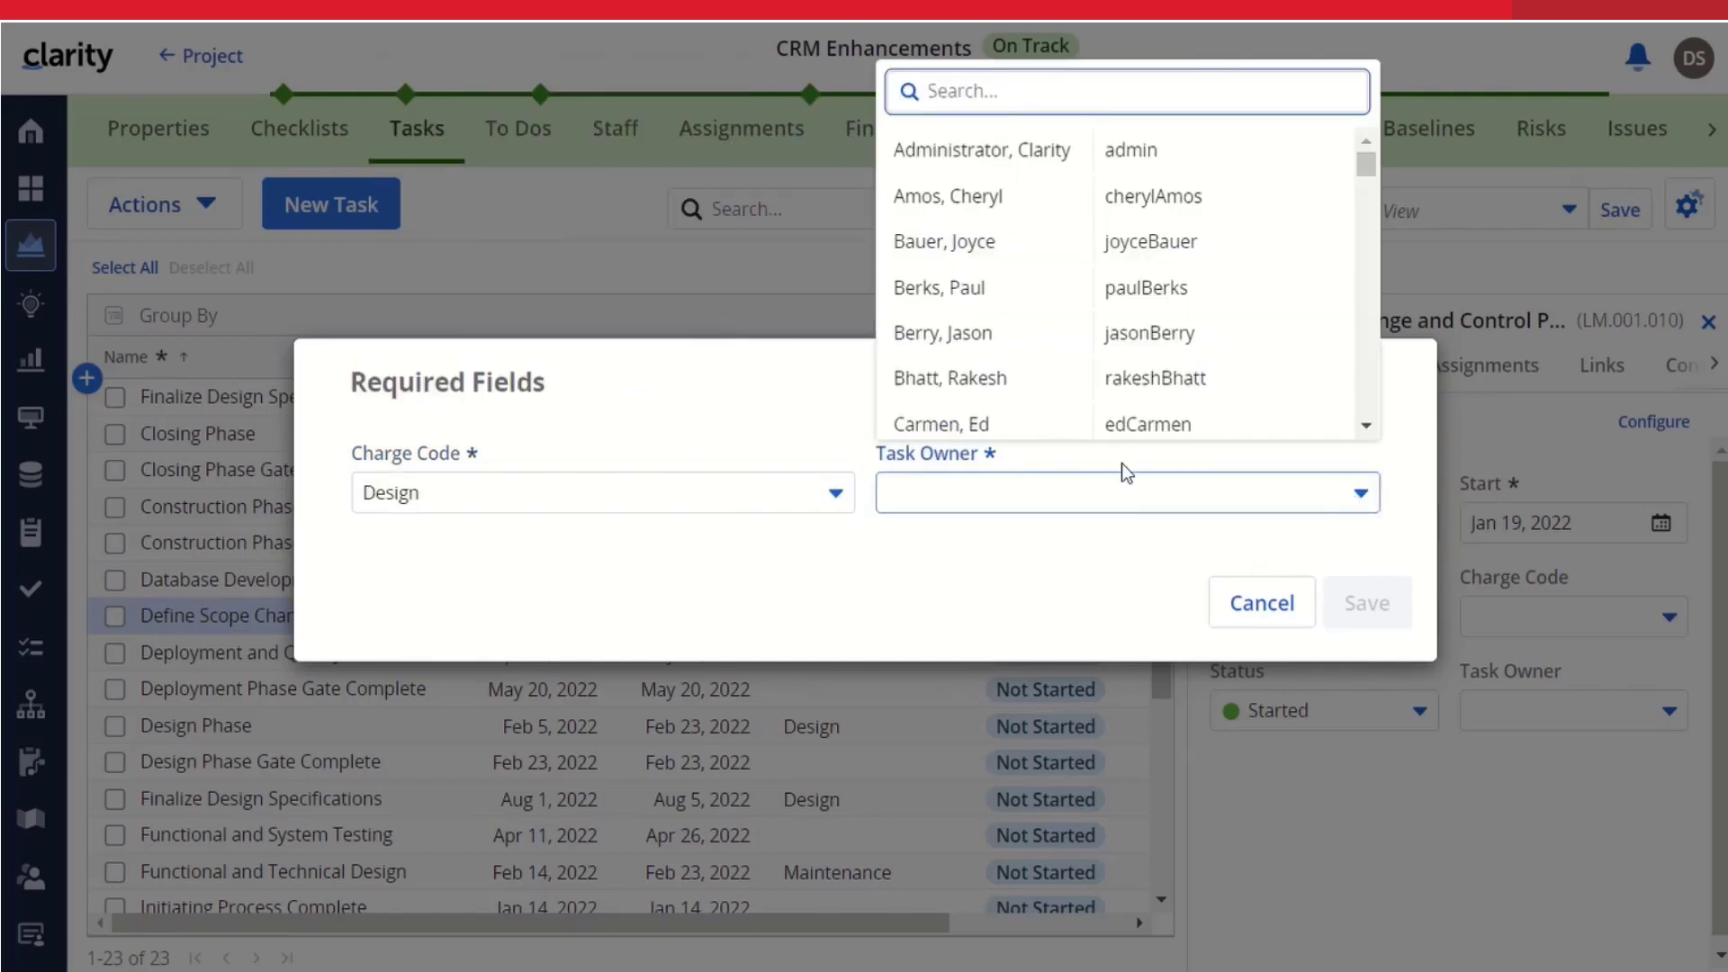
{"action": "left_click", "coordinate": [933, 335]}
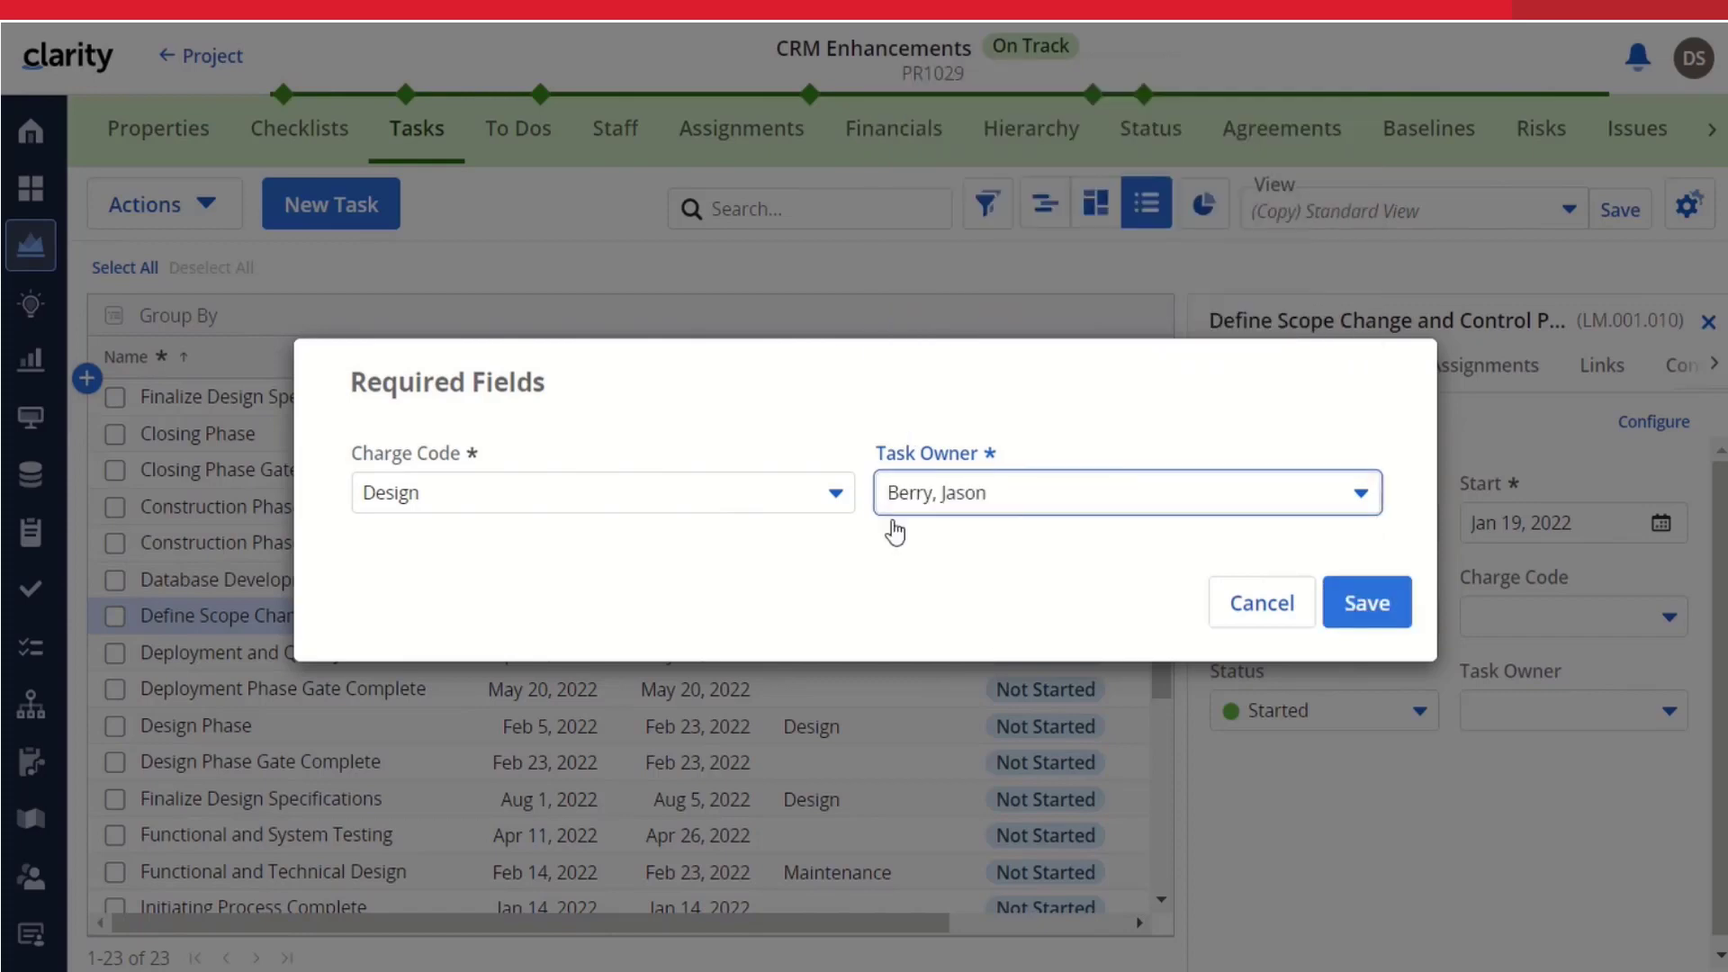
{"action": "left_click", "coordinate": [1349, 608]}
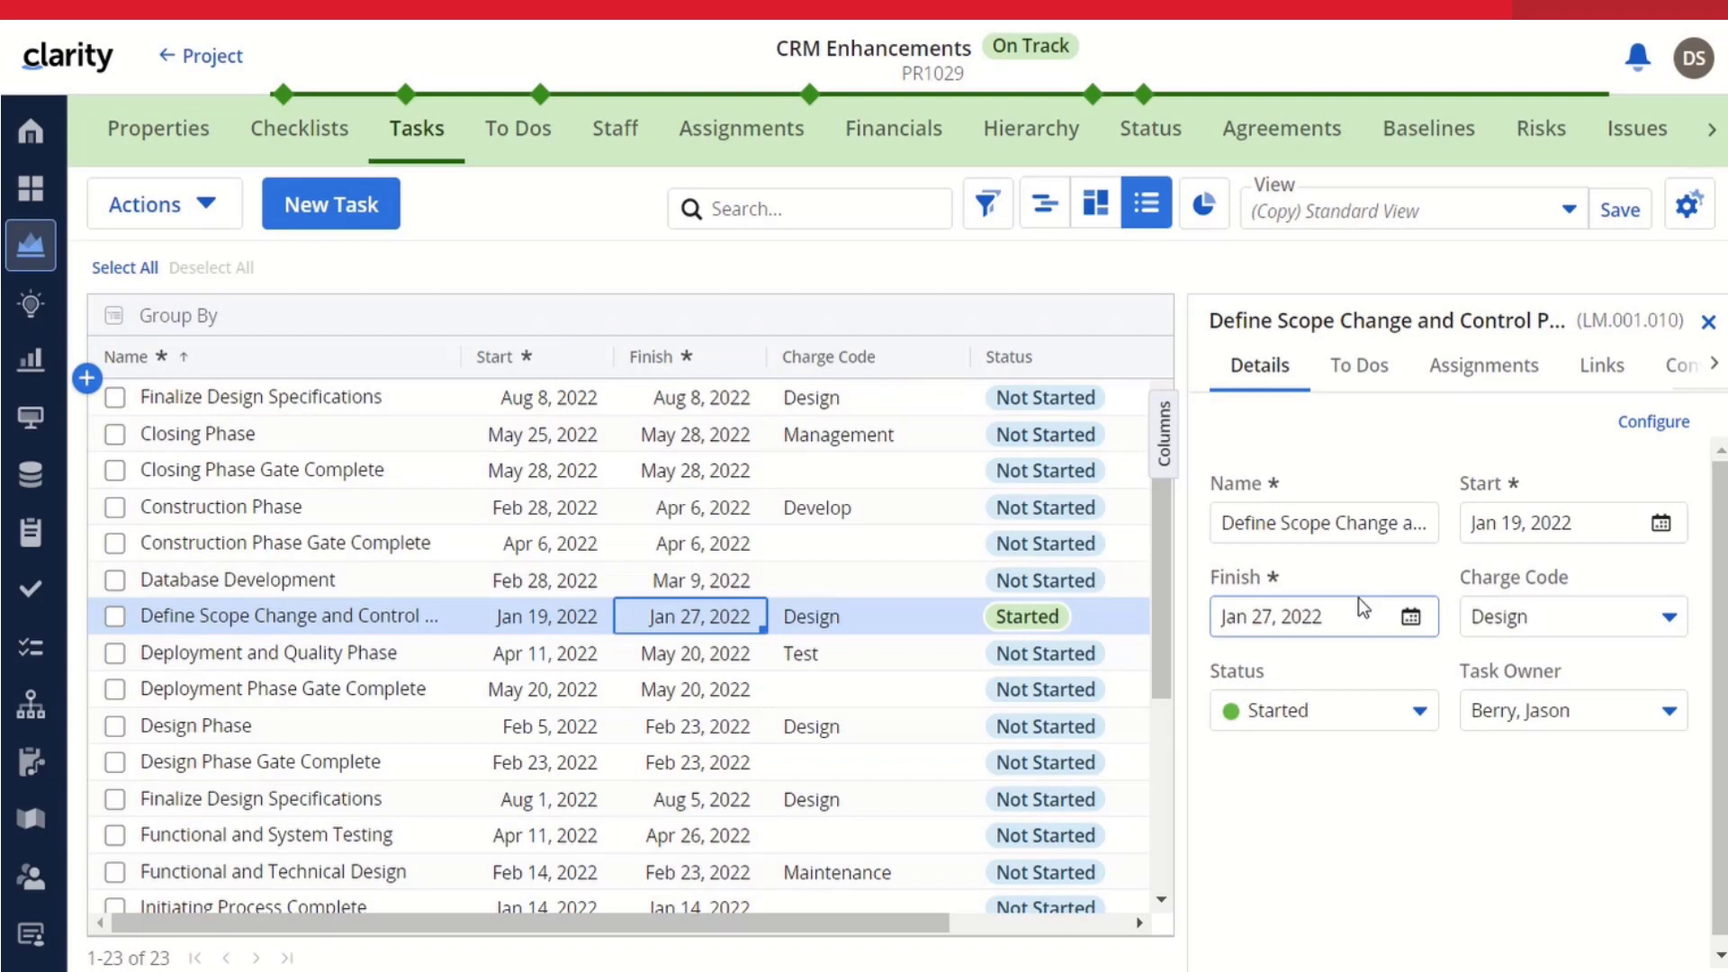
Step: Try to change the Define Scope Change and Control task's start date to Jan 18, 2022 in the grid
{"action": "left_click", "coordinate": [535, 617]}
{"action": "left_click", "coordinate": [536, 617]}
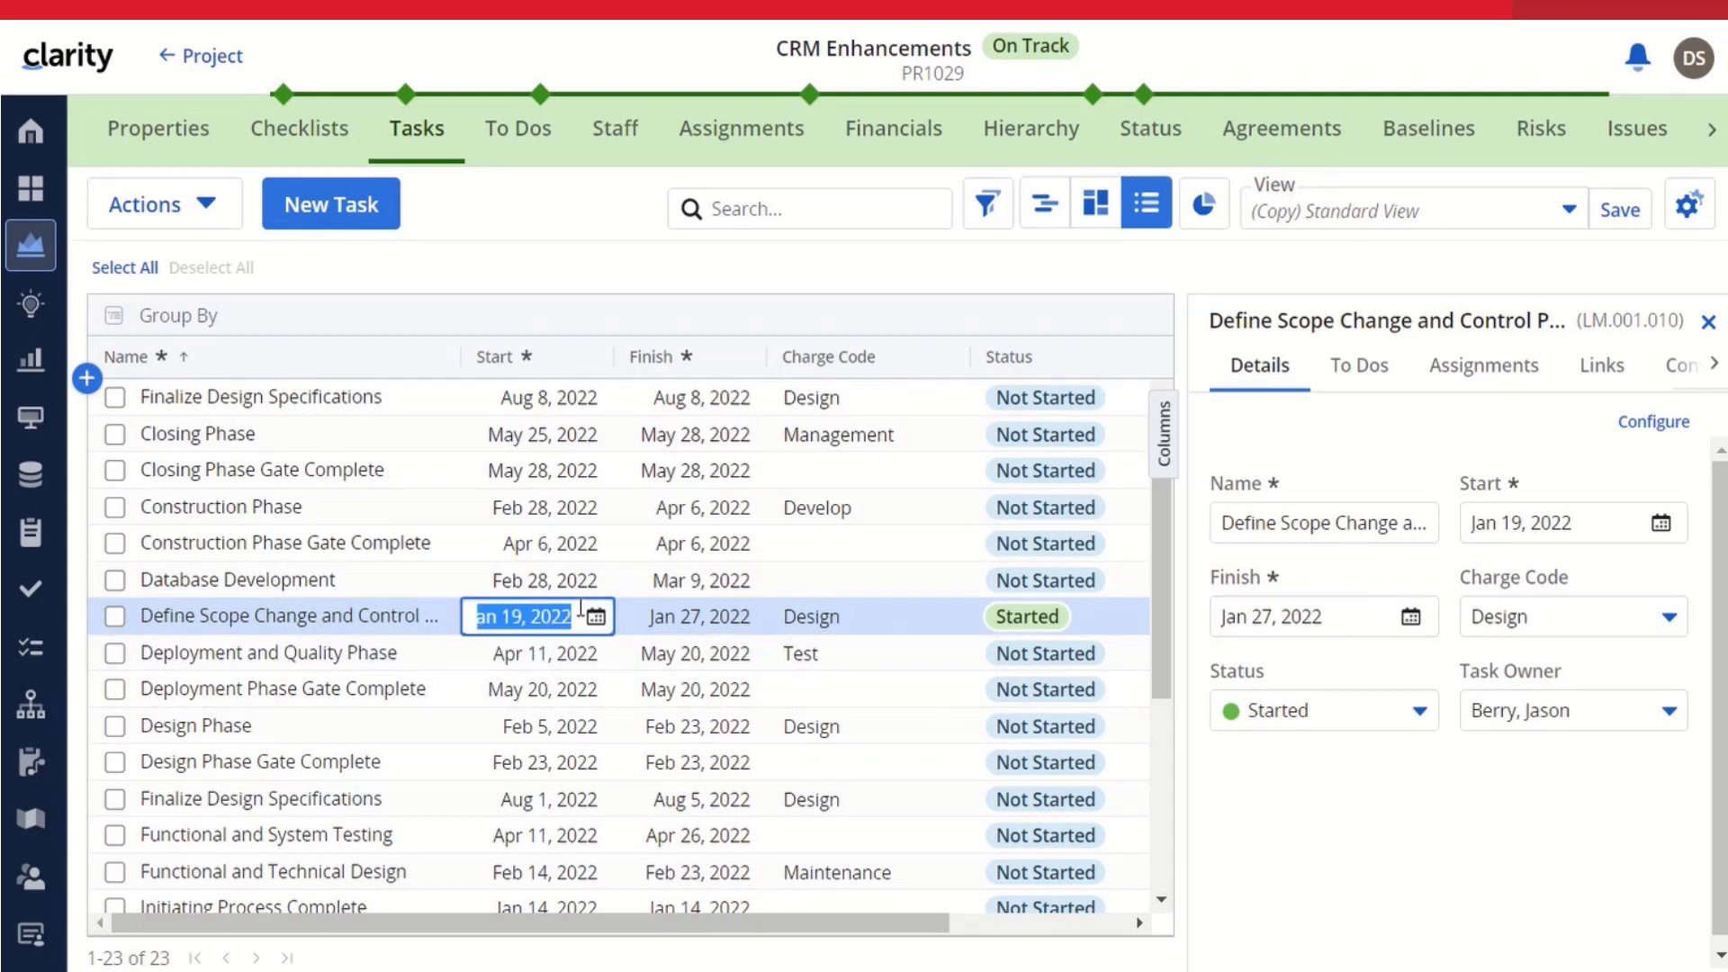
{"action": "left_click", "coordinate": [595, 619]}
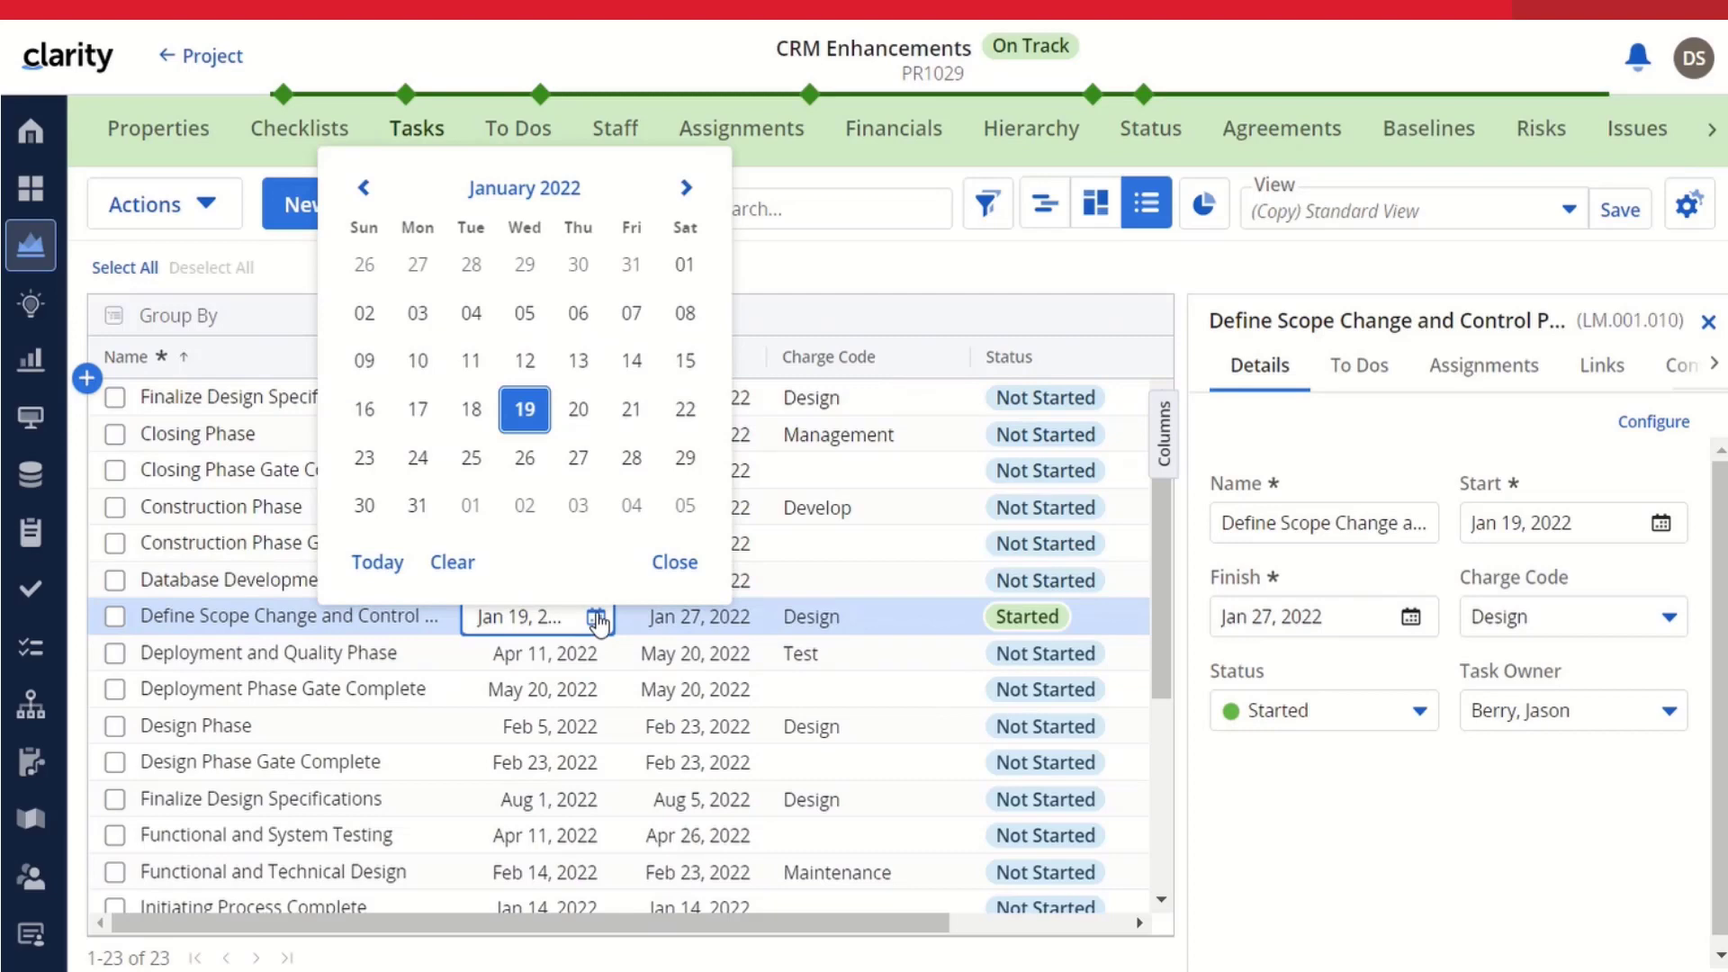
{"action": "left_click", "coordinate": [470, 406]}
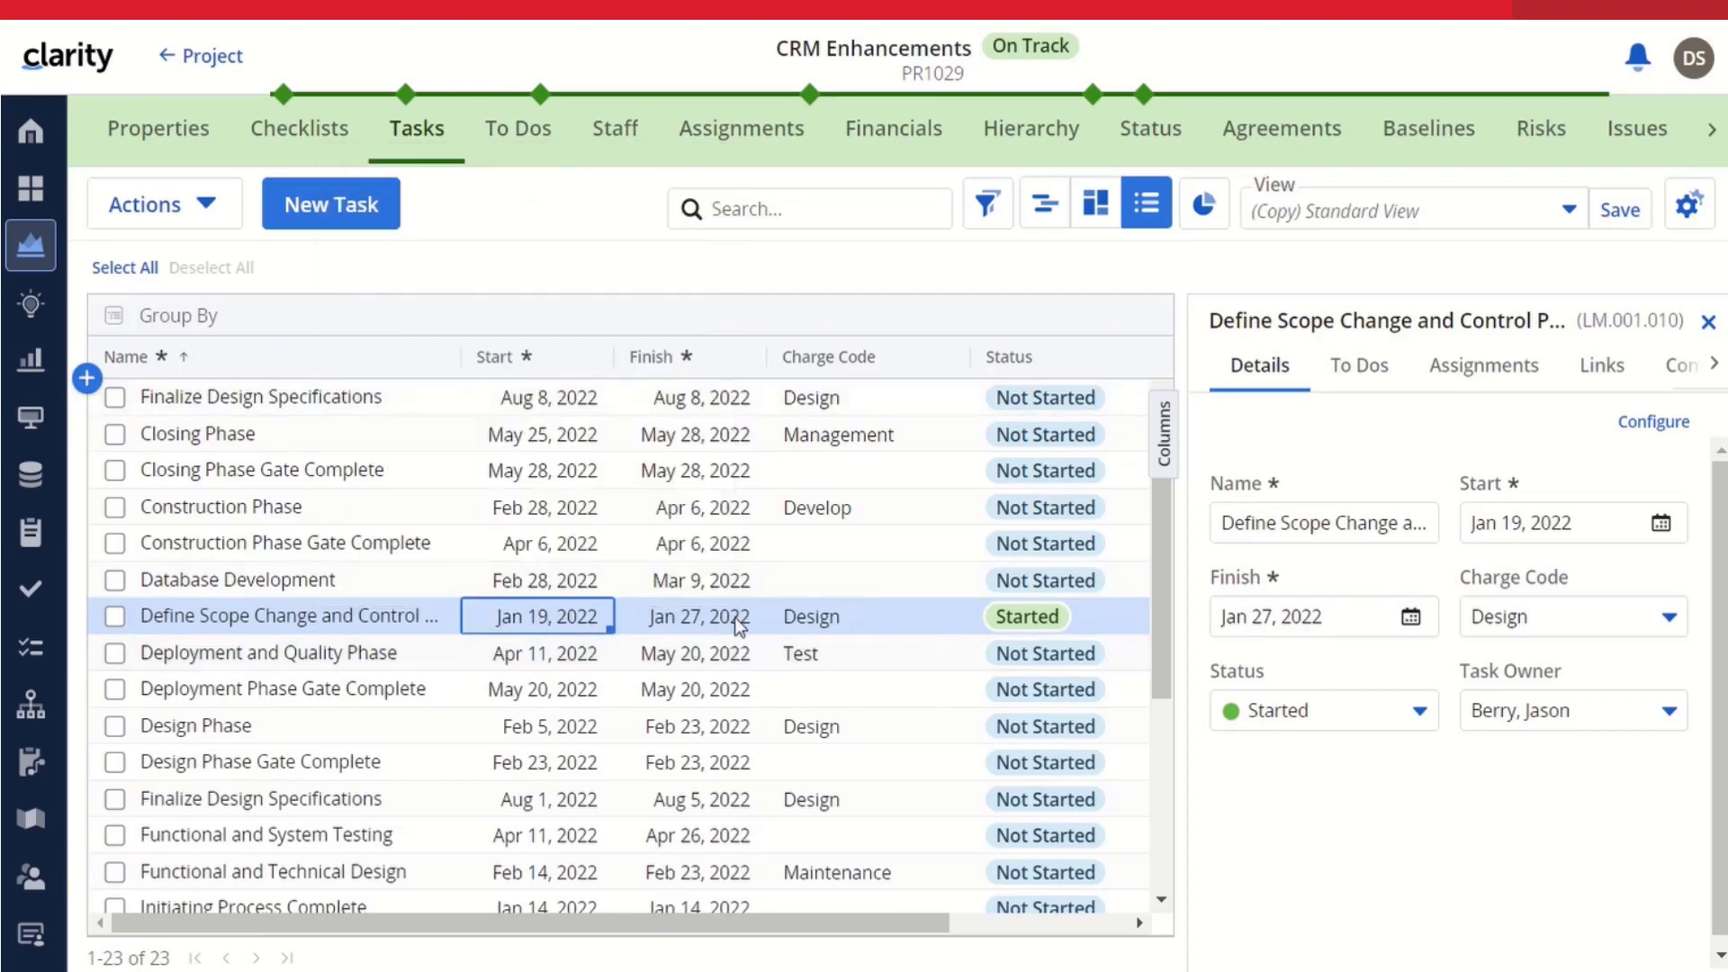
Step: Try to set the Define Scope Change and Control task's status to Not Started in its details
{"action": "left_click", "coordinate": [895, 621]}
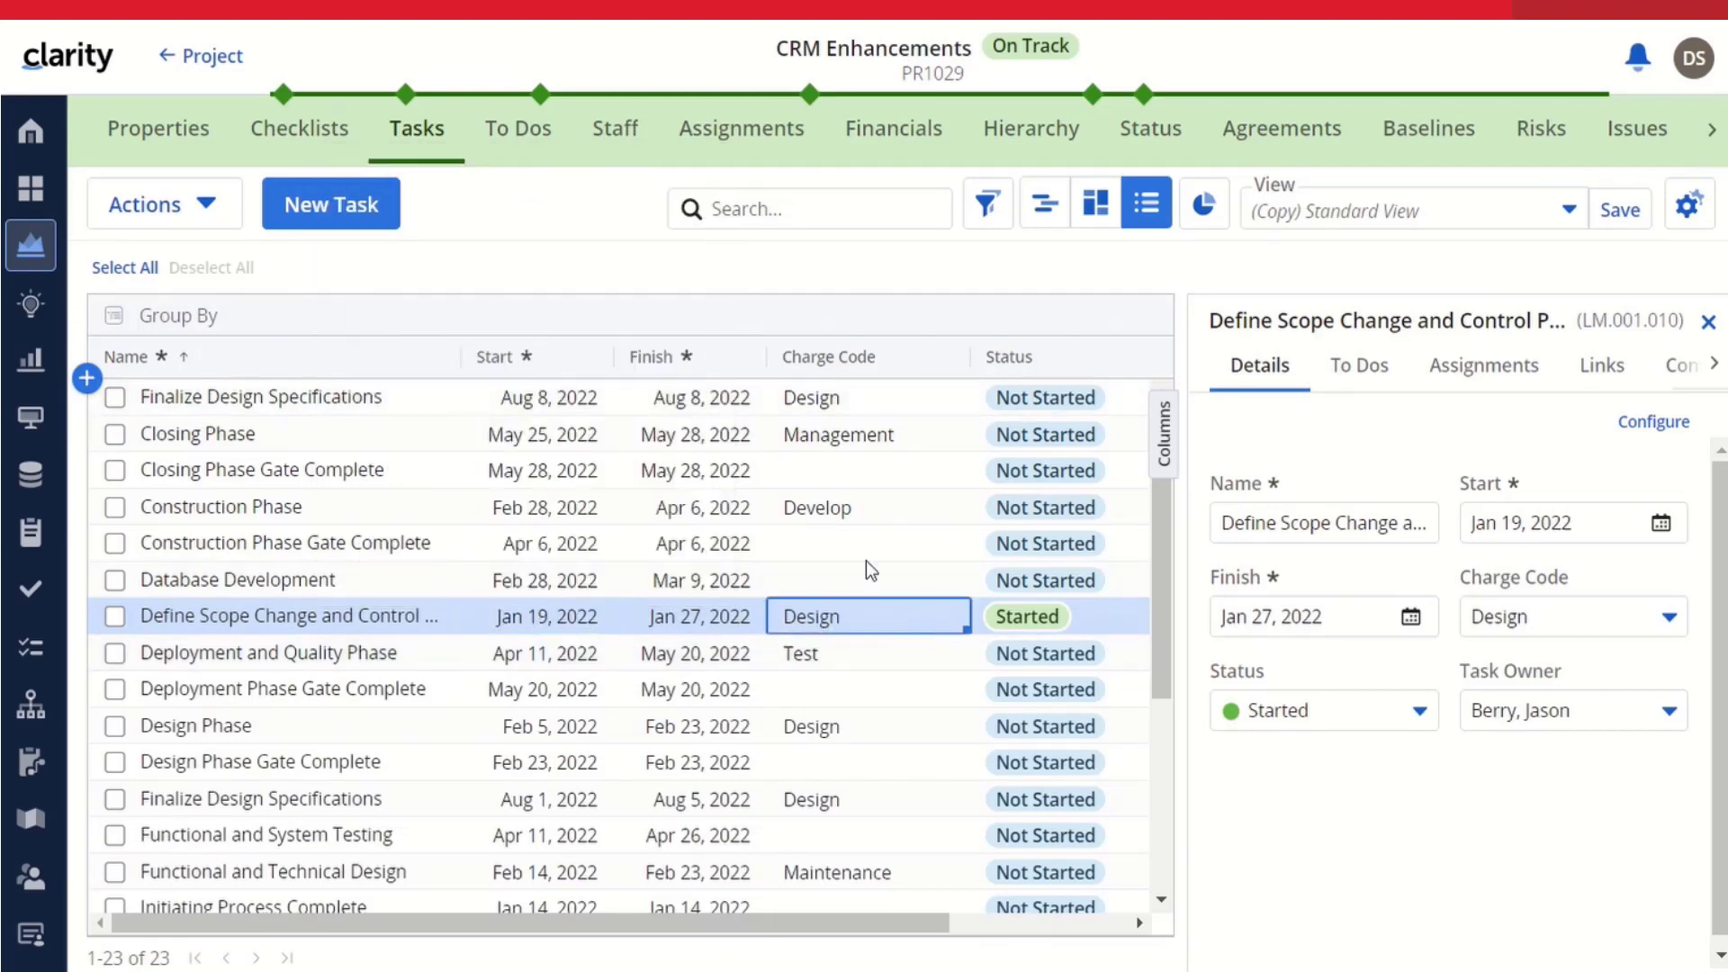
{"action": "key", "text": "ctrl+c"}
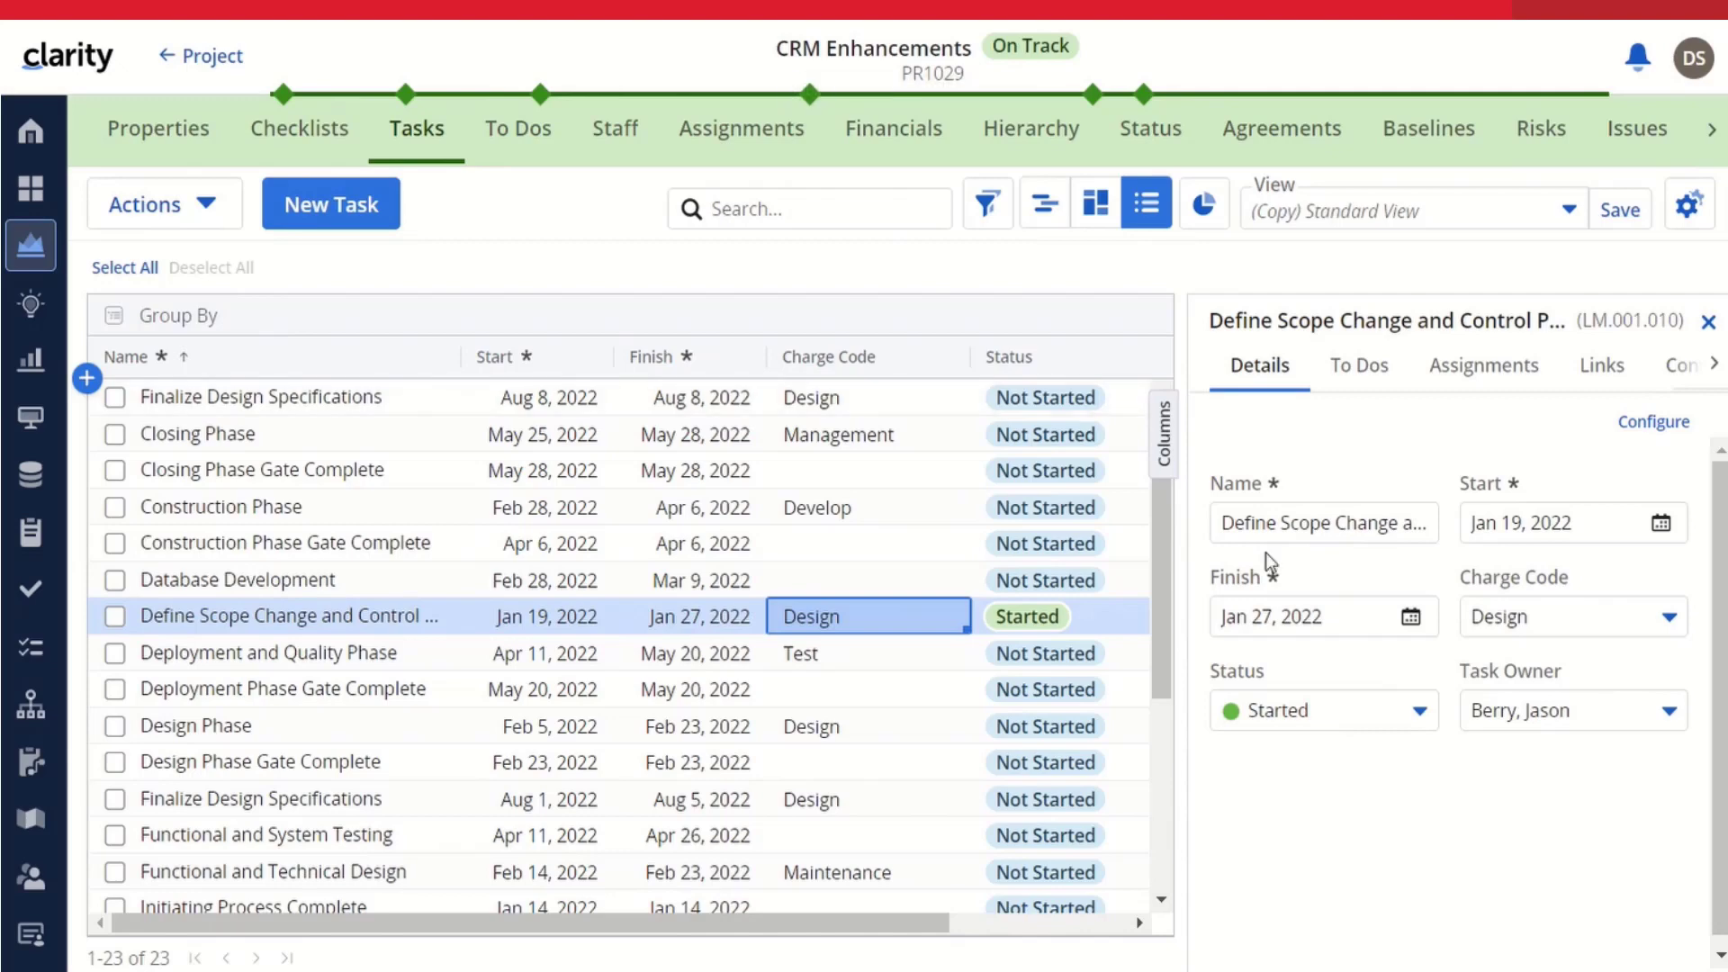
{"action": "left_click", "coordinate": [1422, 716]}
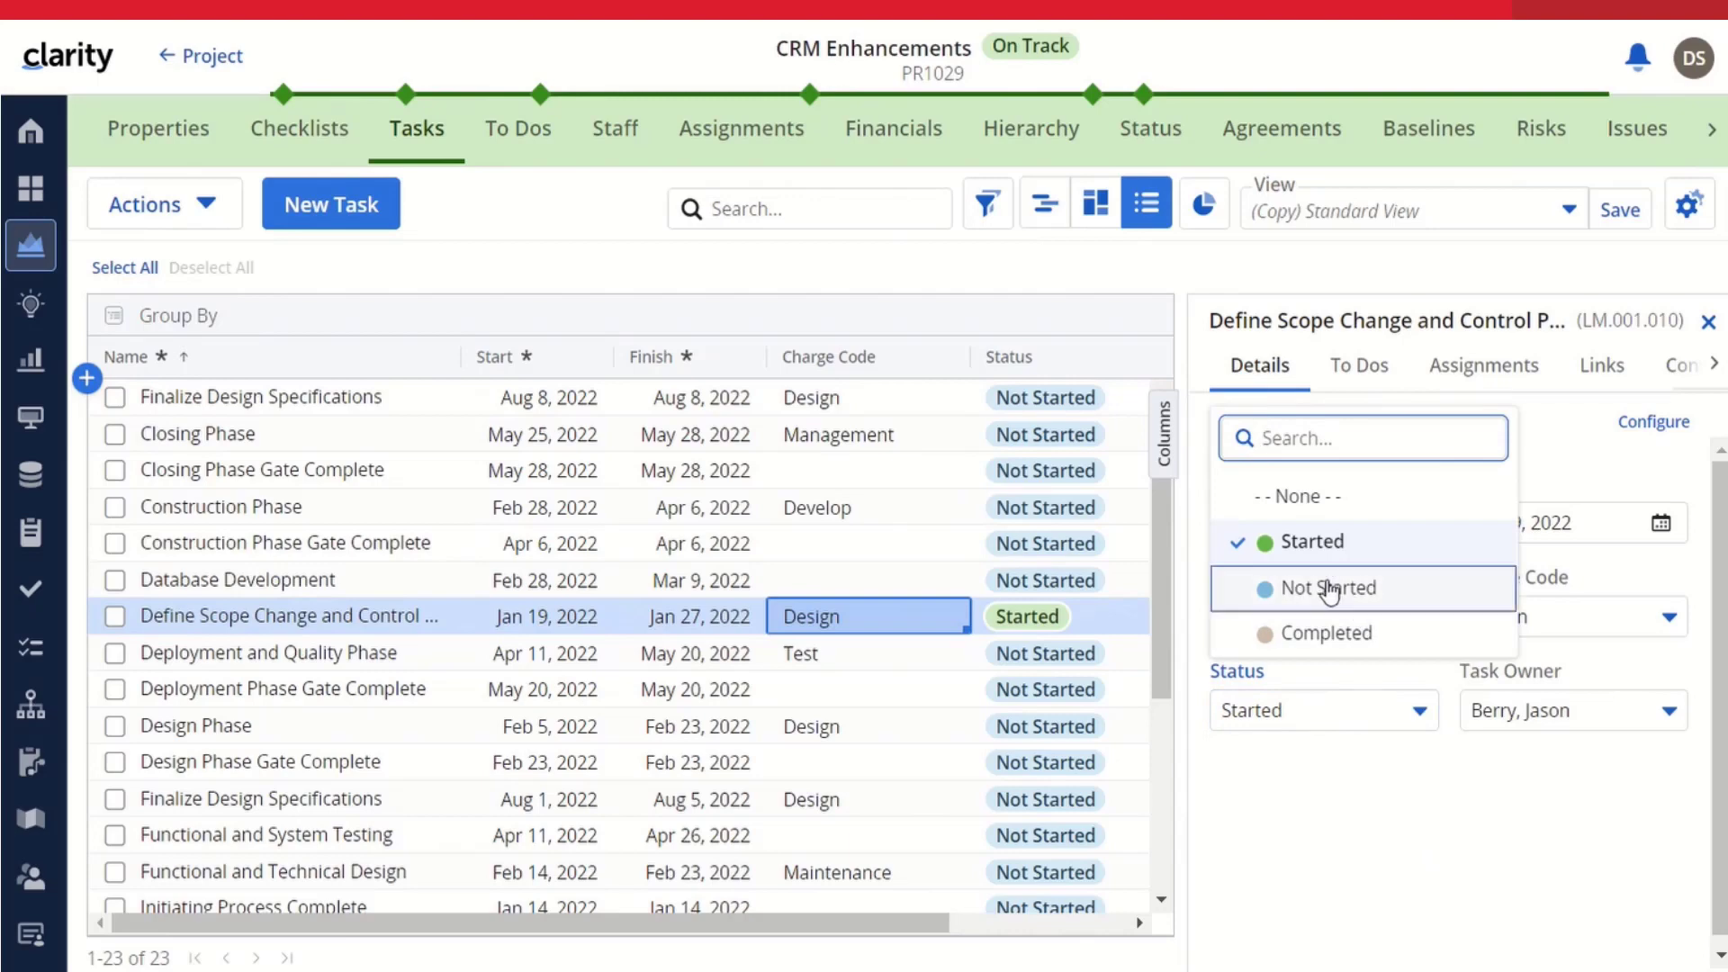
{"action": "left_click", "coordinate": [1328, 589]}
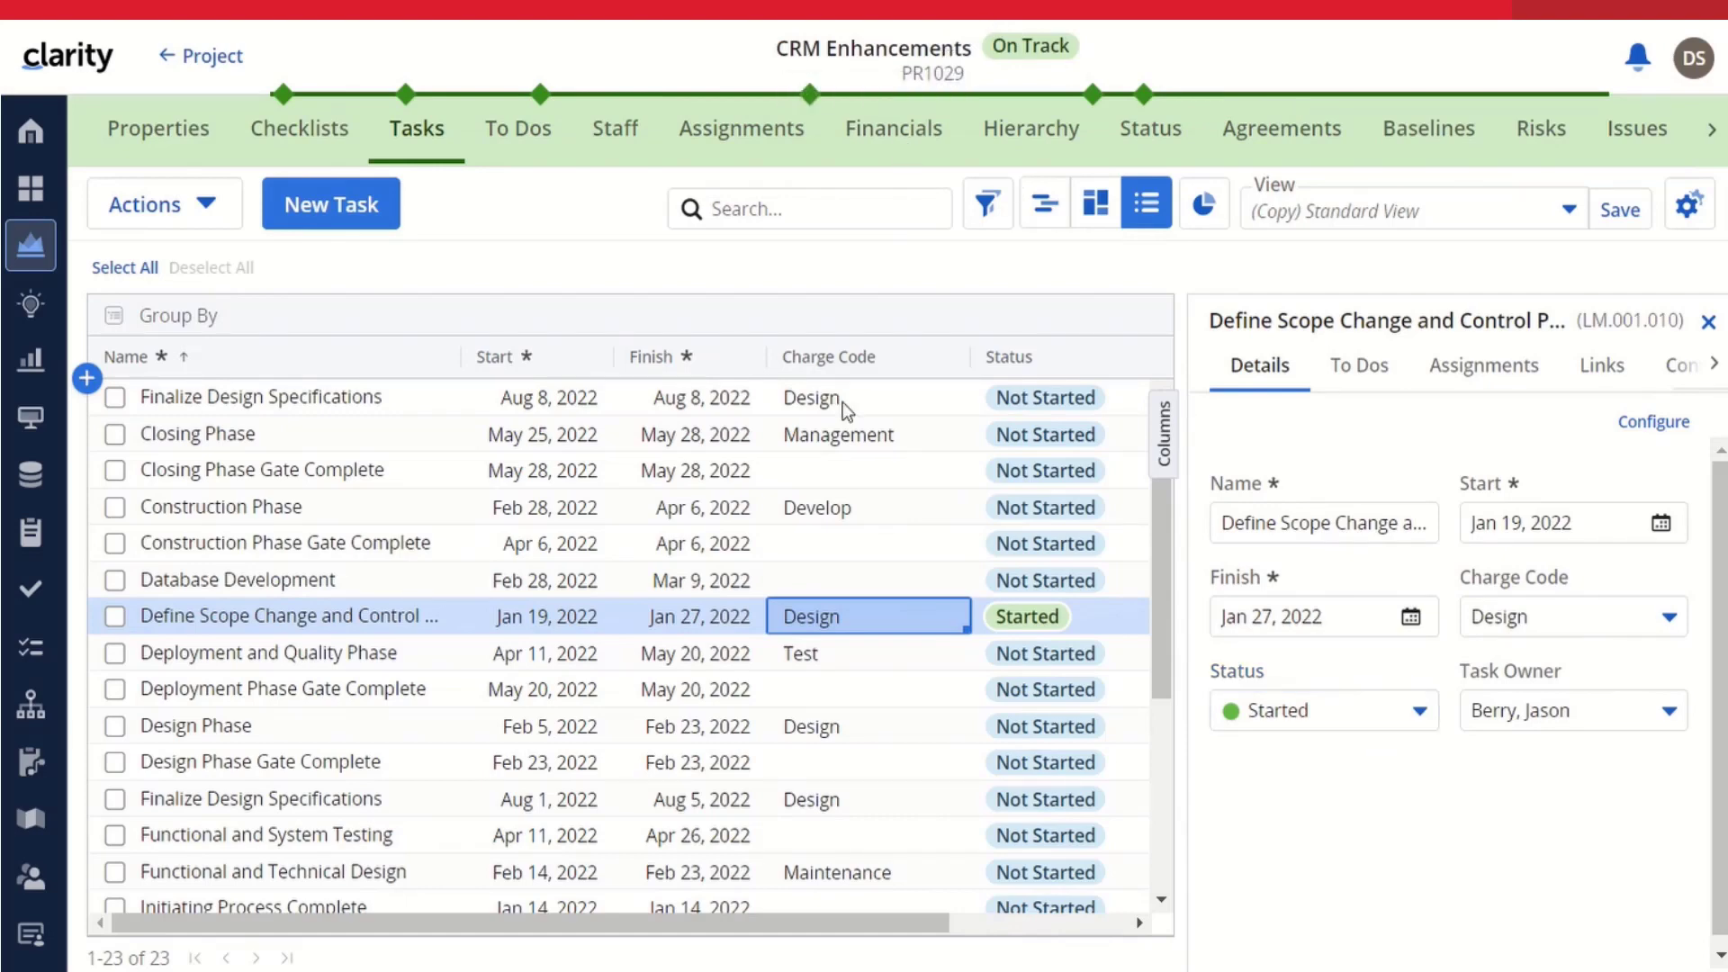
Step: Set the new Aug 8 Finalize Design Specifications task's status to Started, assign the required task owner, and save
{"action": "left_click", "coordinate": [909, 397]}
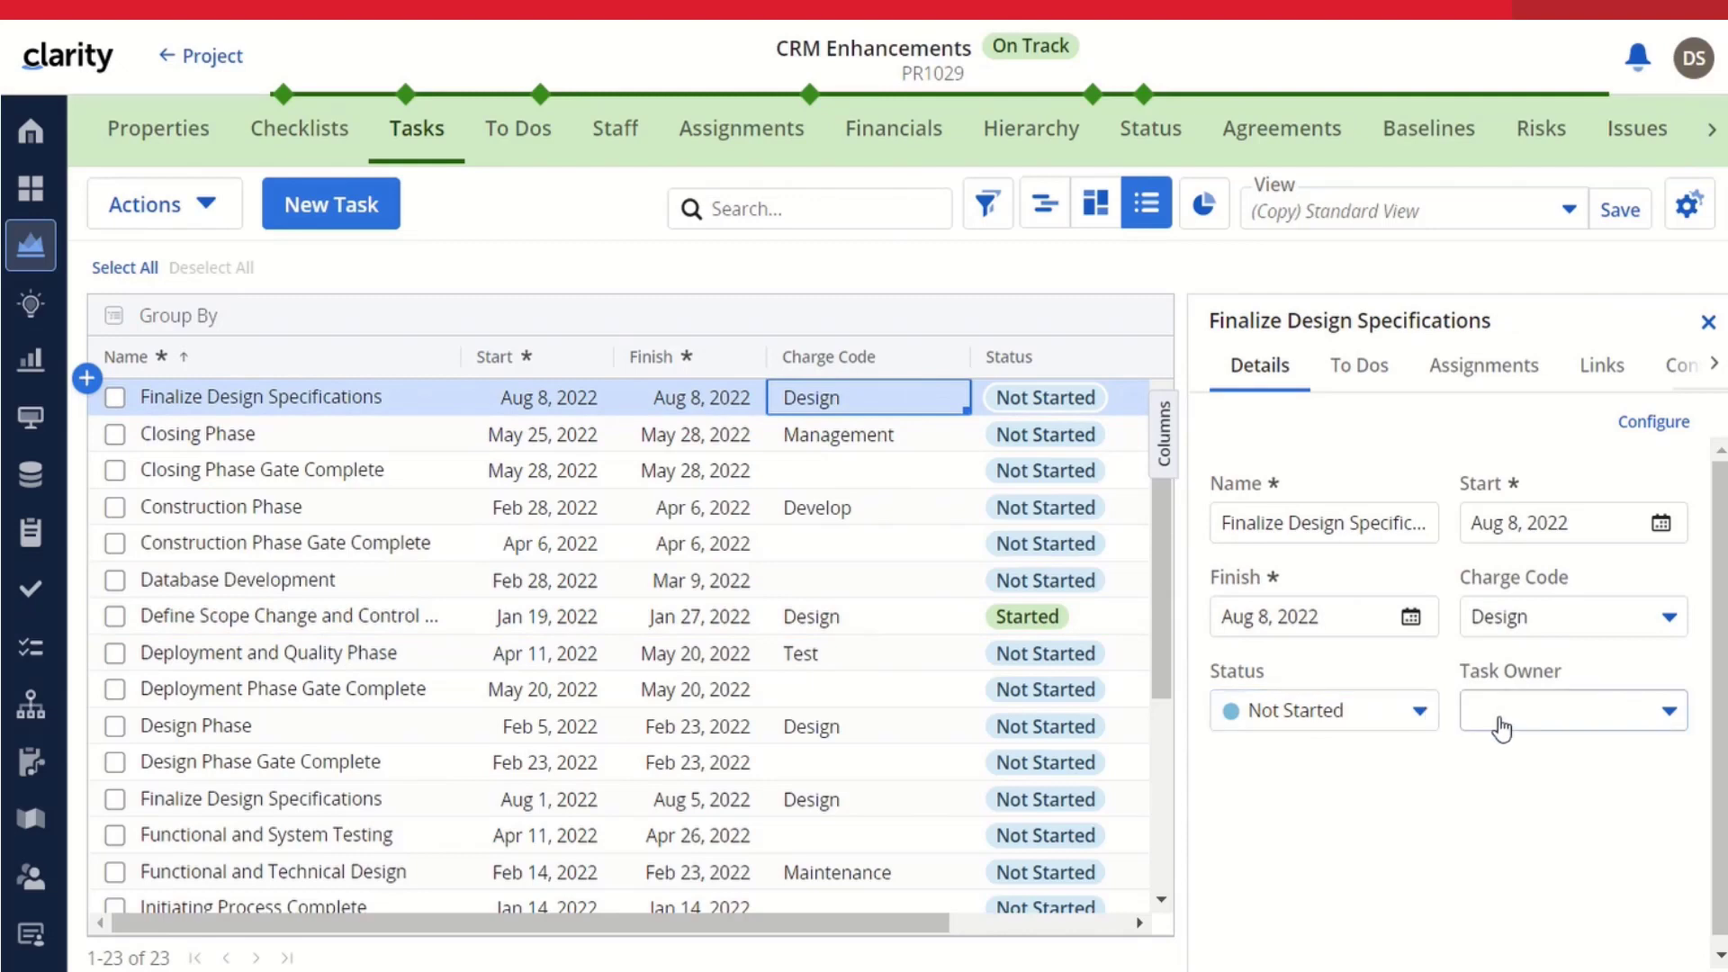
{"action": "left_click", "coordinate": [1422, 713]}
{"action": "left_click", "coordinate": [1330, 586]}
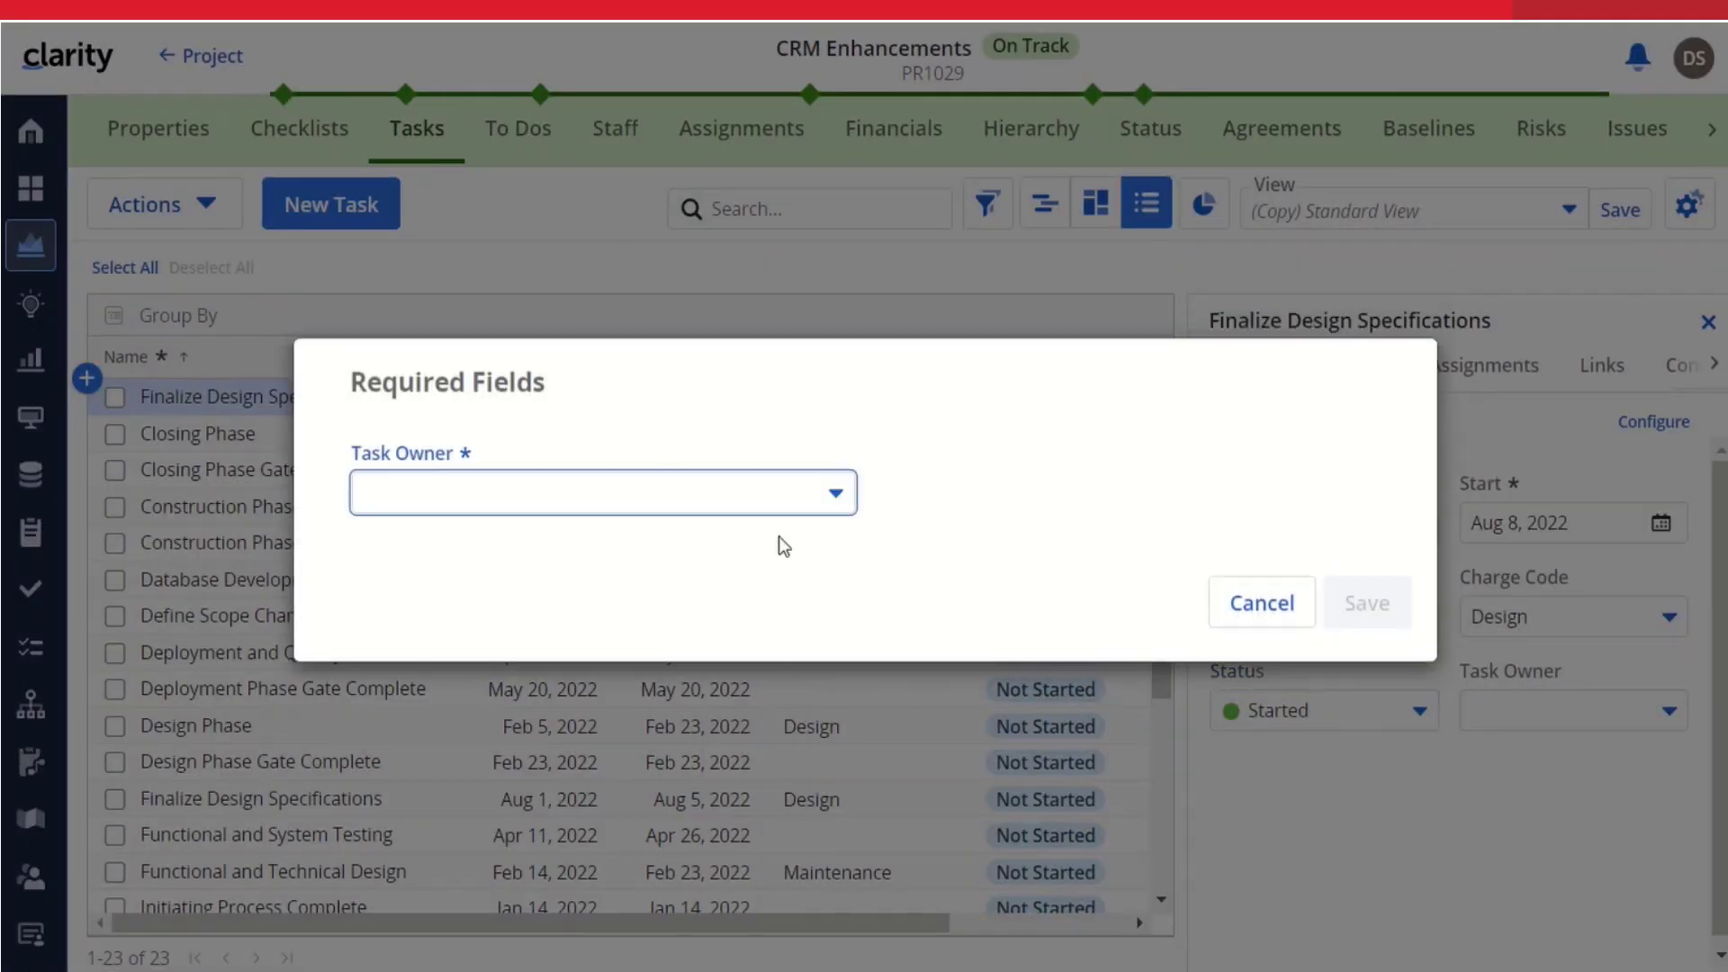
{"action": "left_click", "coordinate": [837, 496]}
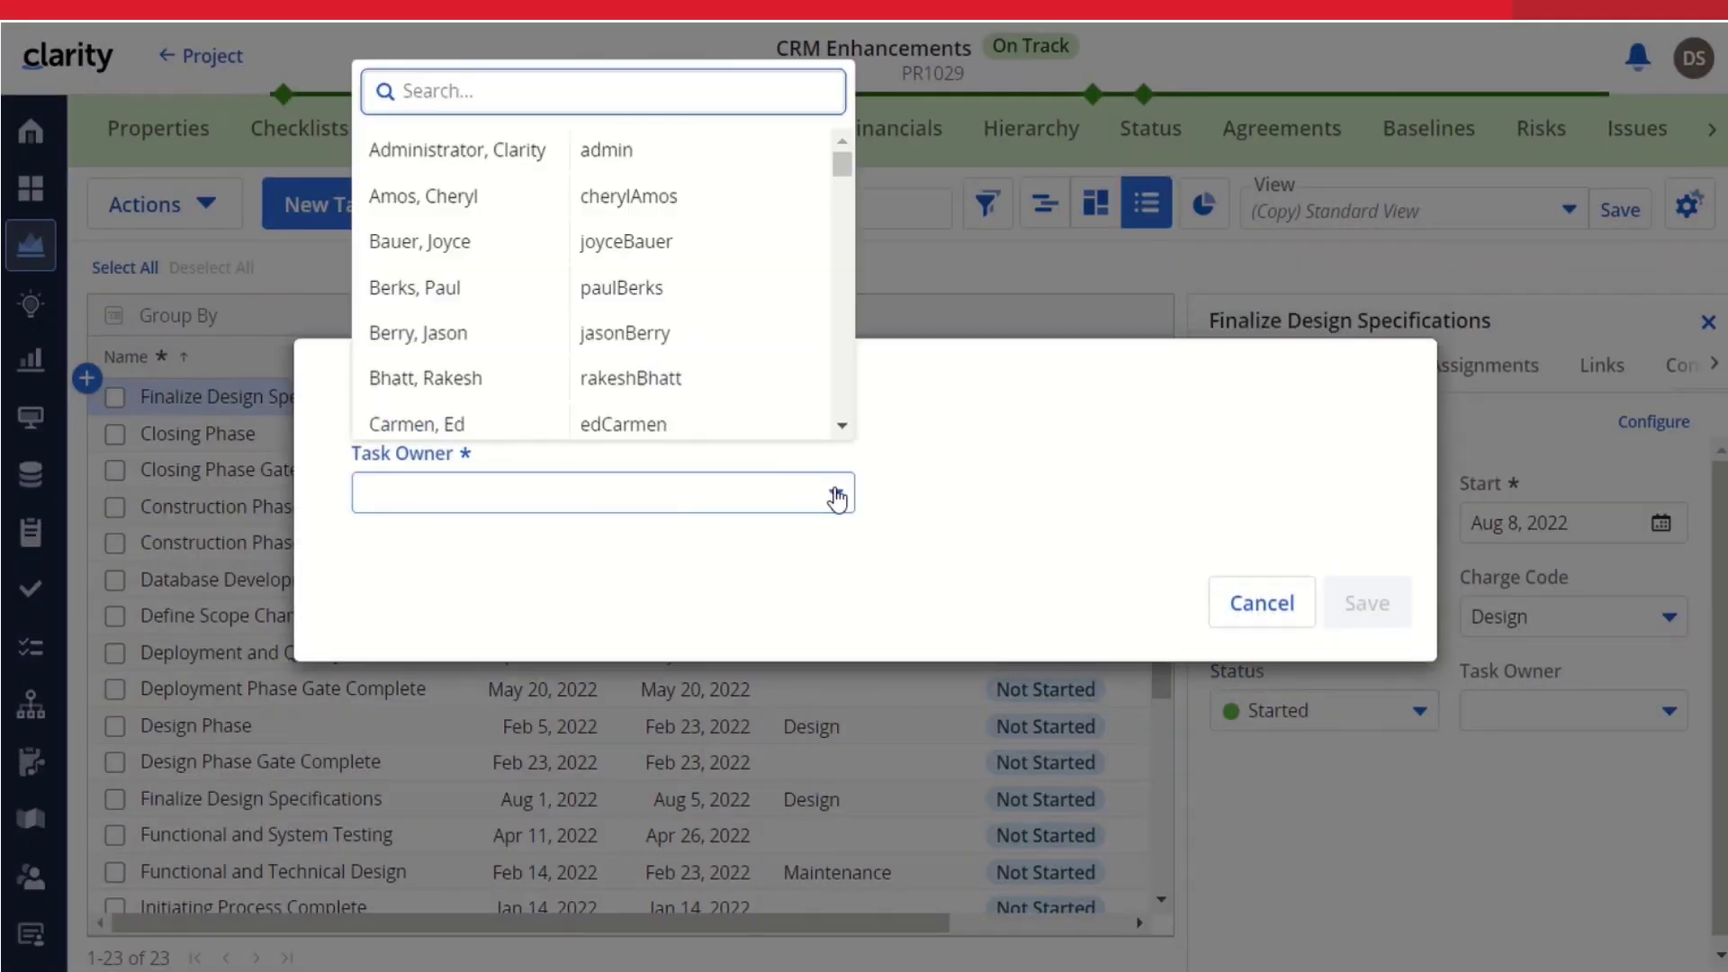
{"action": "left_click", "coordinate": [410, 197]}
{"action": "left_click", "coordinate": [1363, 599]}
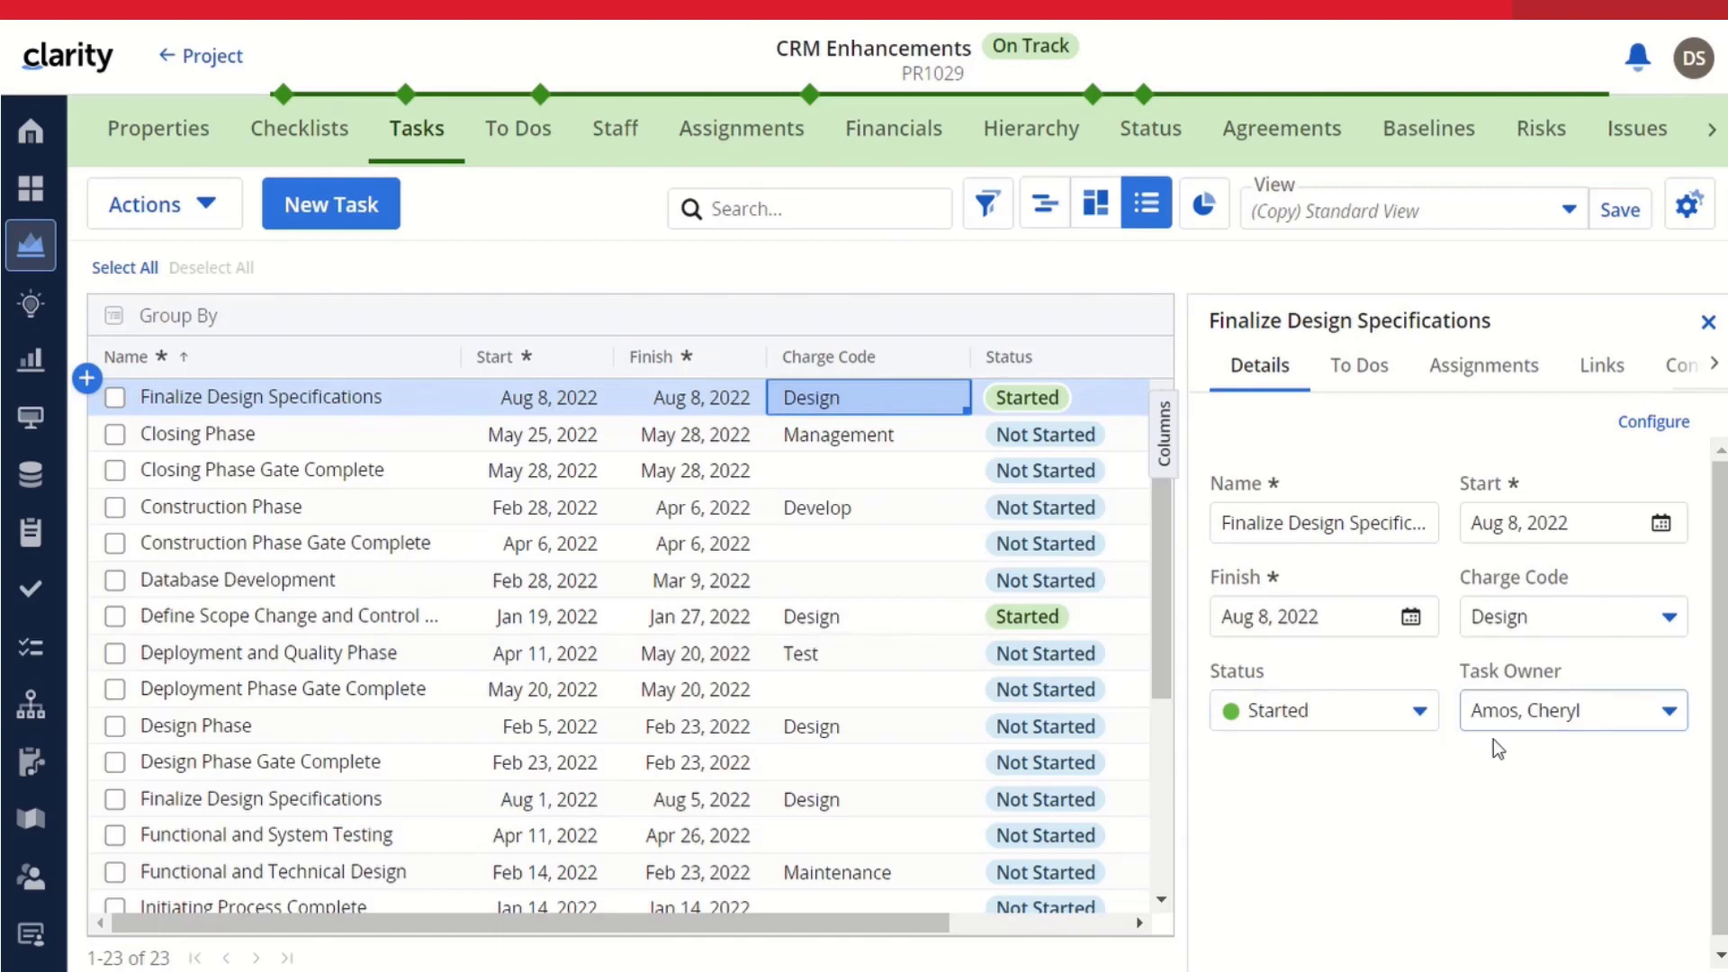
Step: Try to clear the task owner and the charge code of the started Finalize Design Specifications task
{"action": "left_click", "coordinate": [1671, 711]}
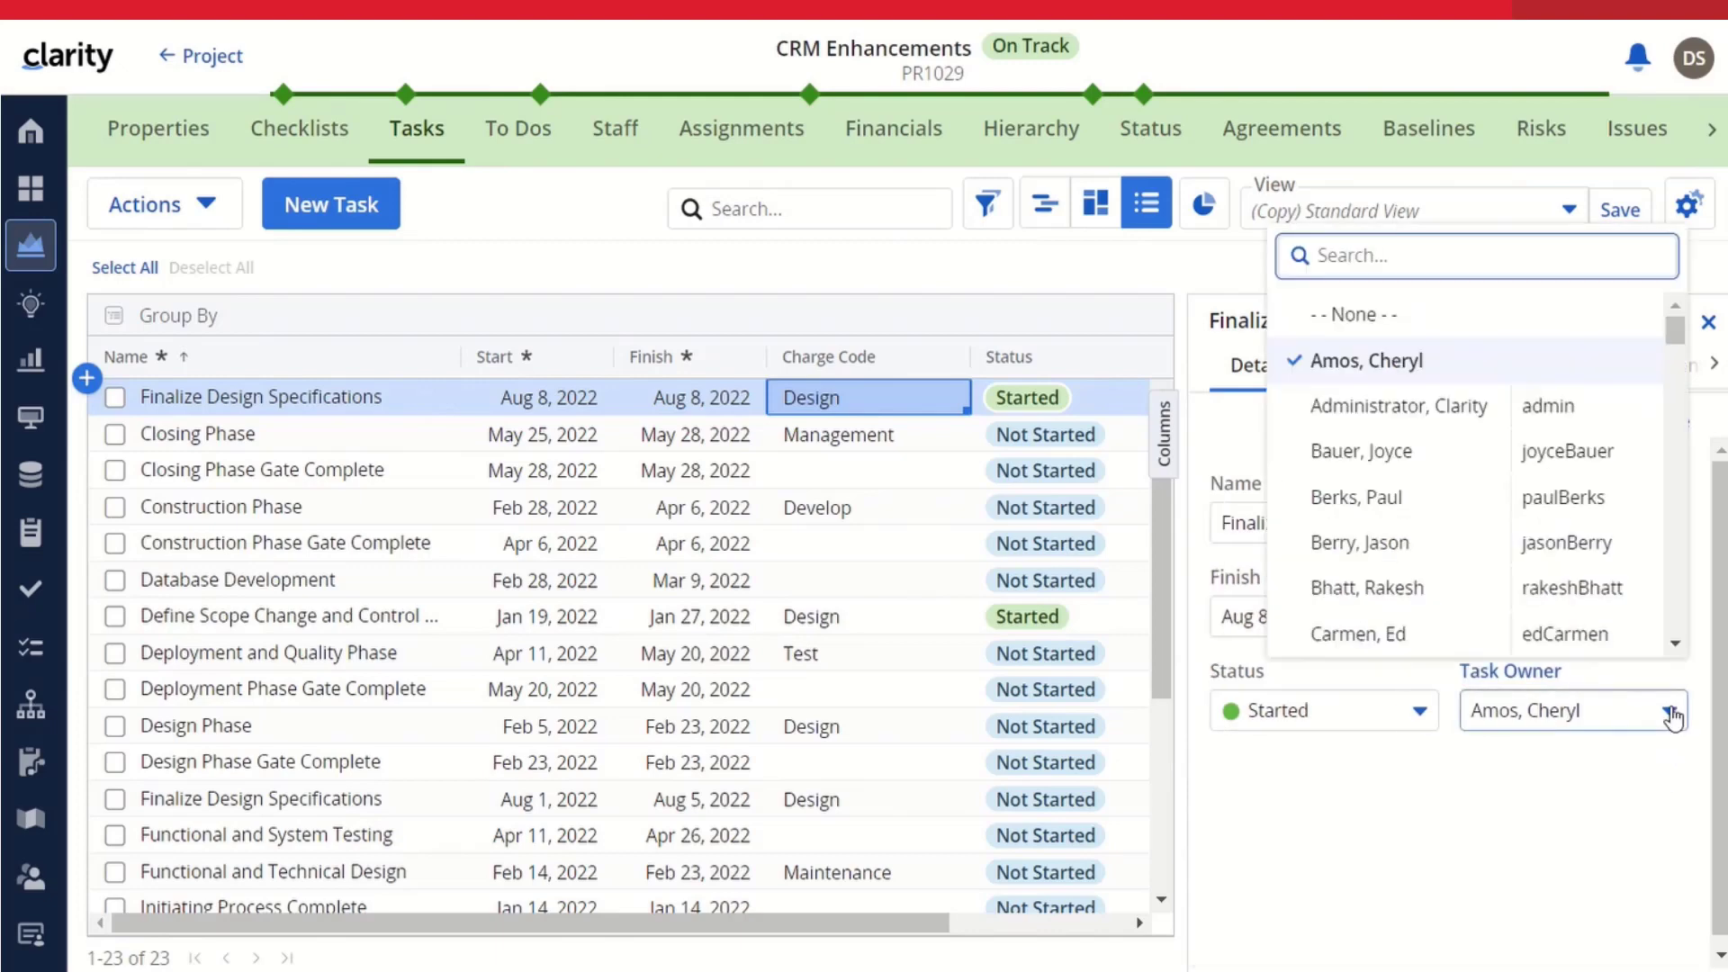
{"action": "left_click", "coordinate": [1388, 319]}
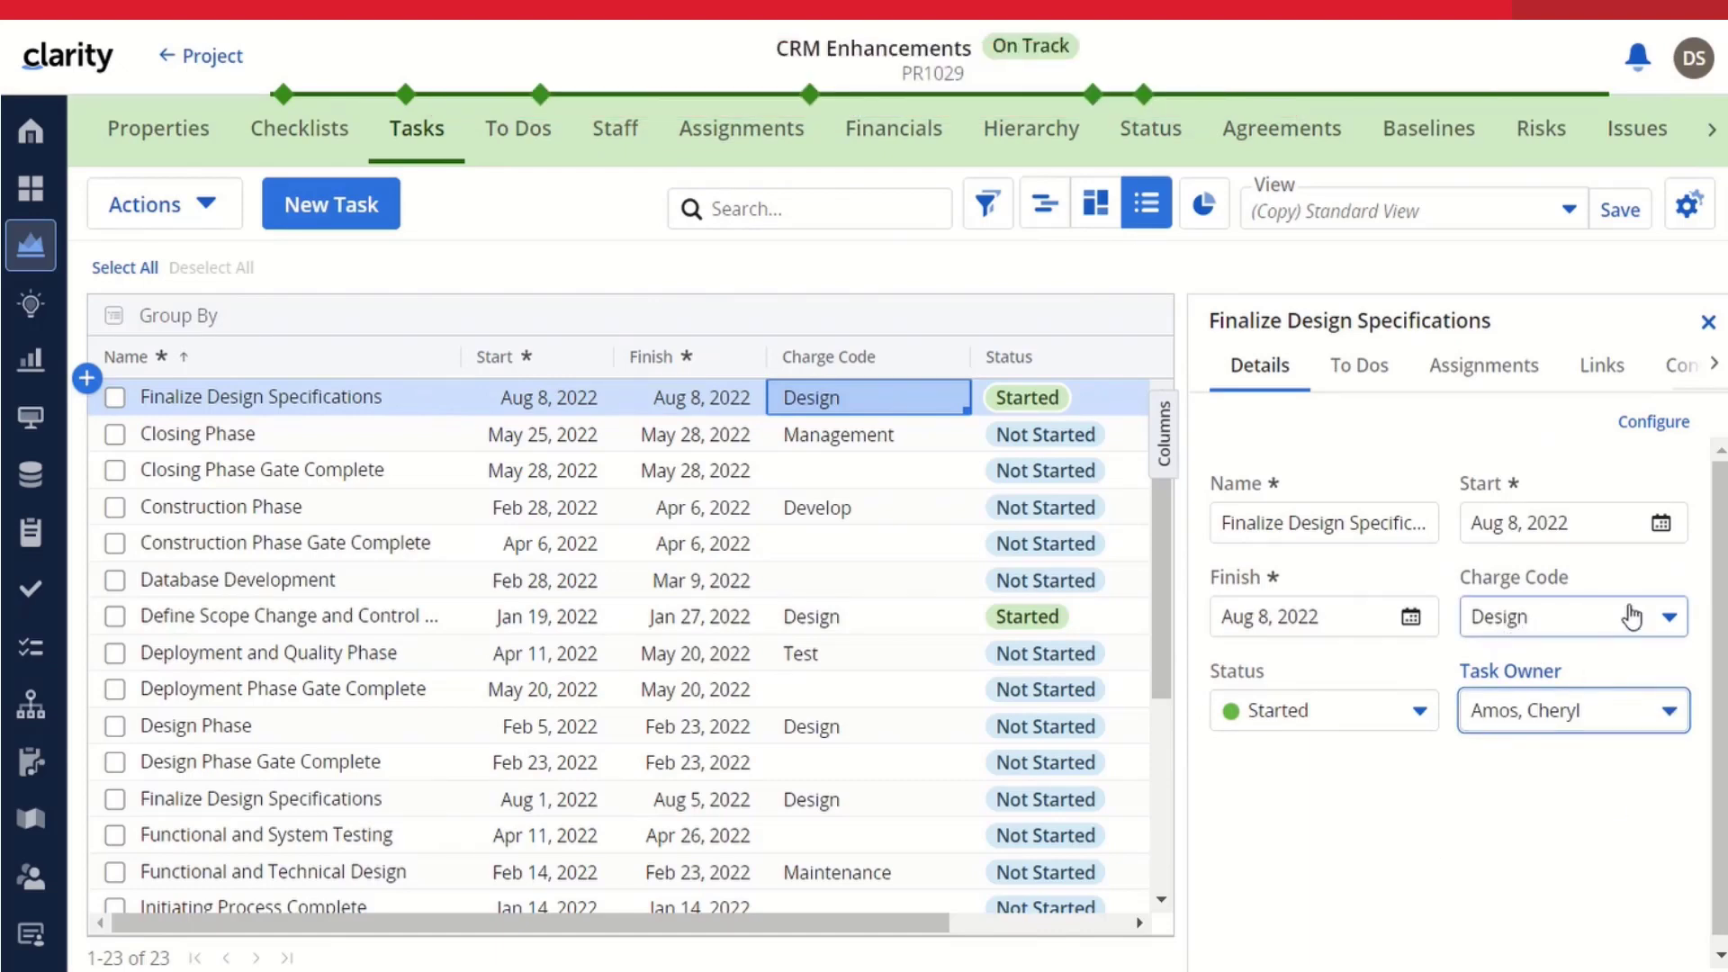
{"action": "left_click", "coordinate": [1676, 617]}
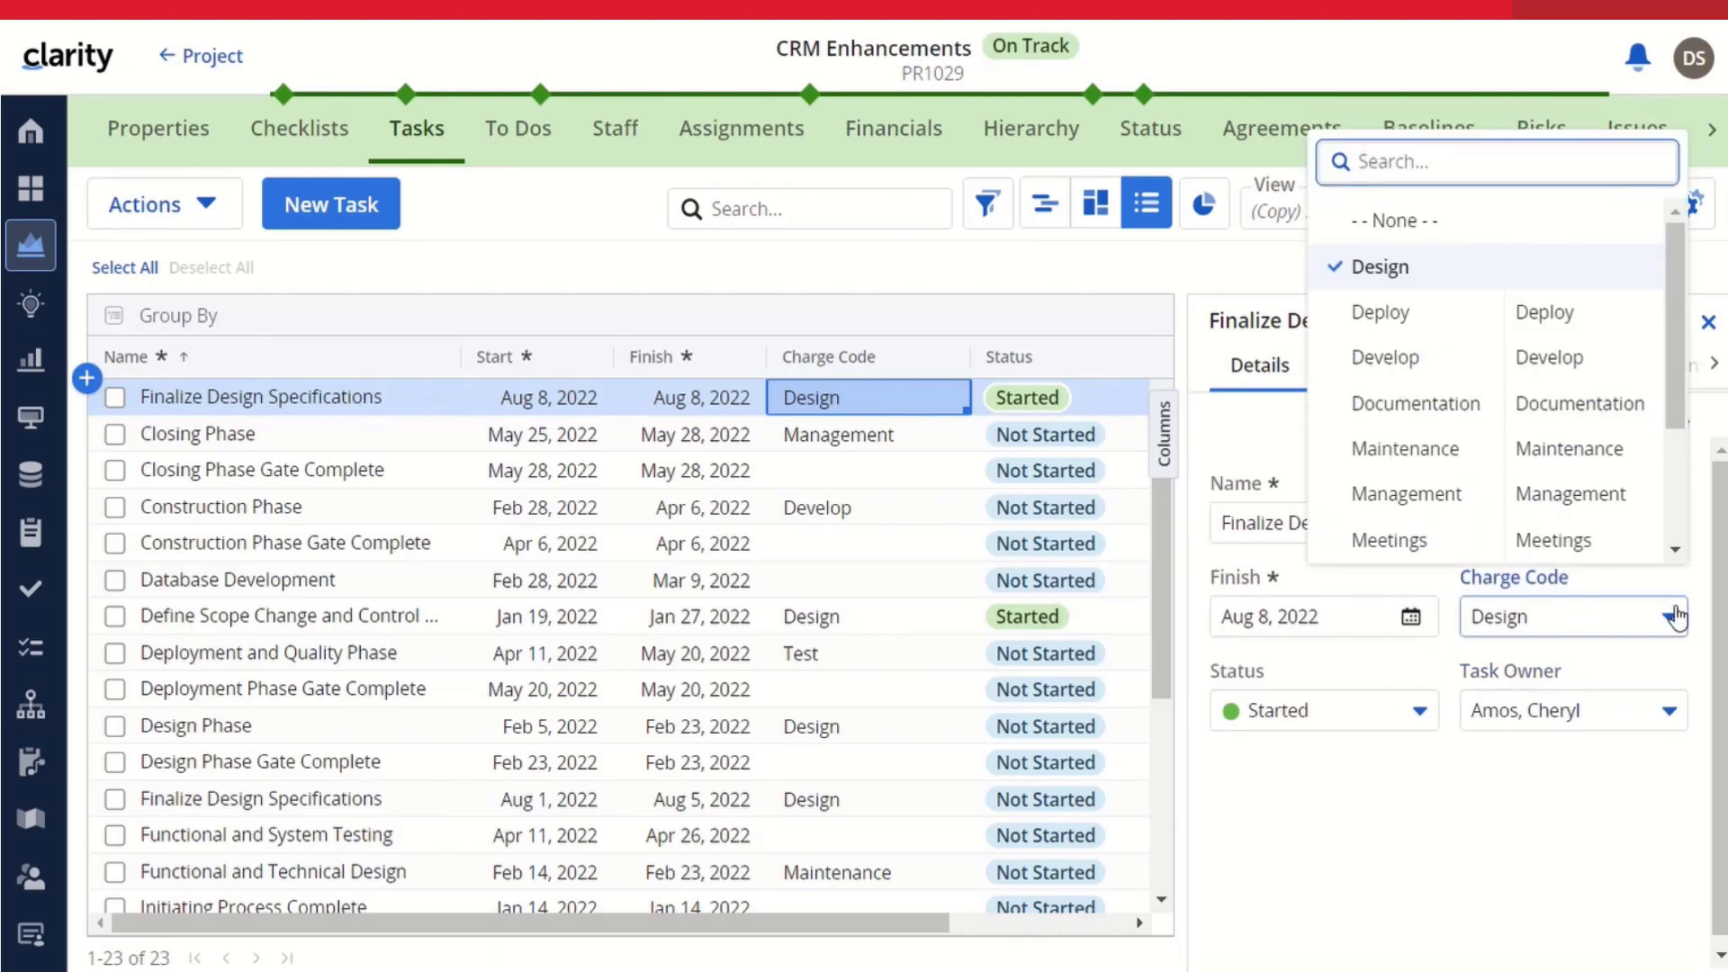
{"action": "left_click", "coordinate": [1386, 224]}
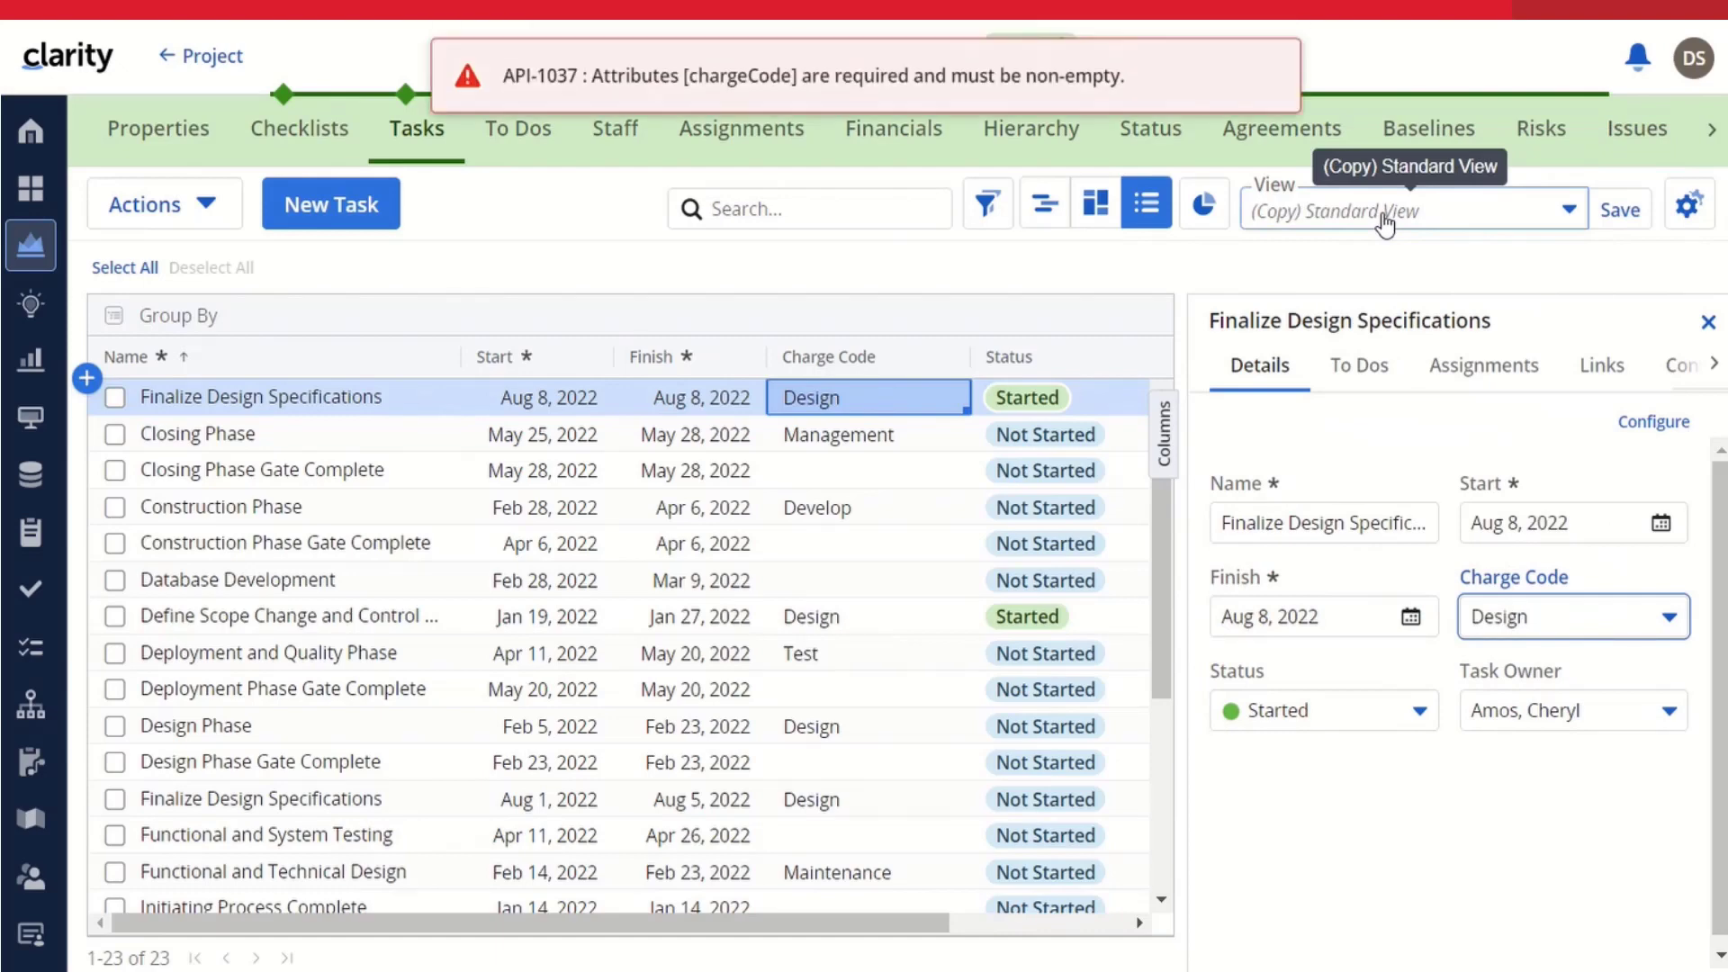